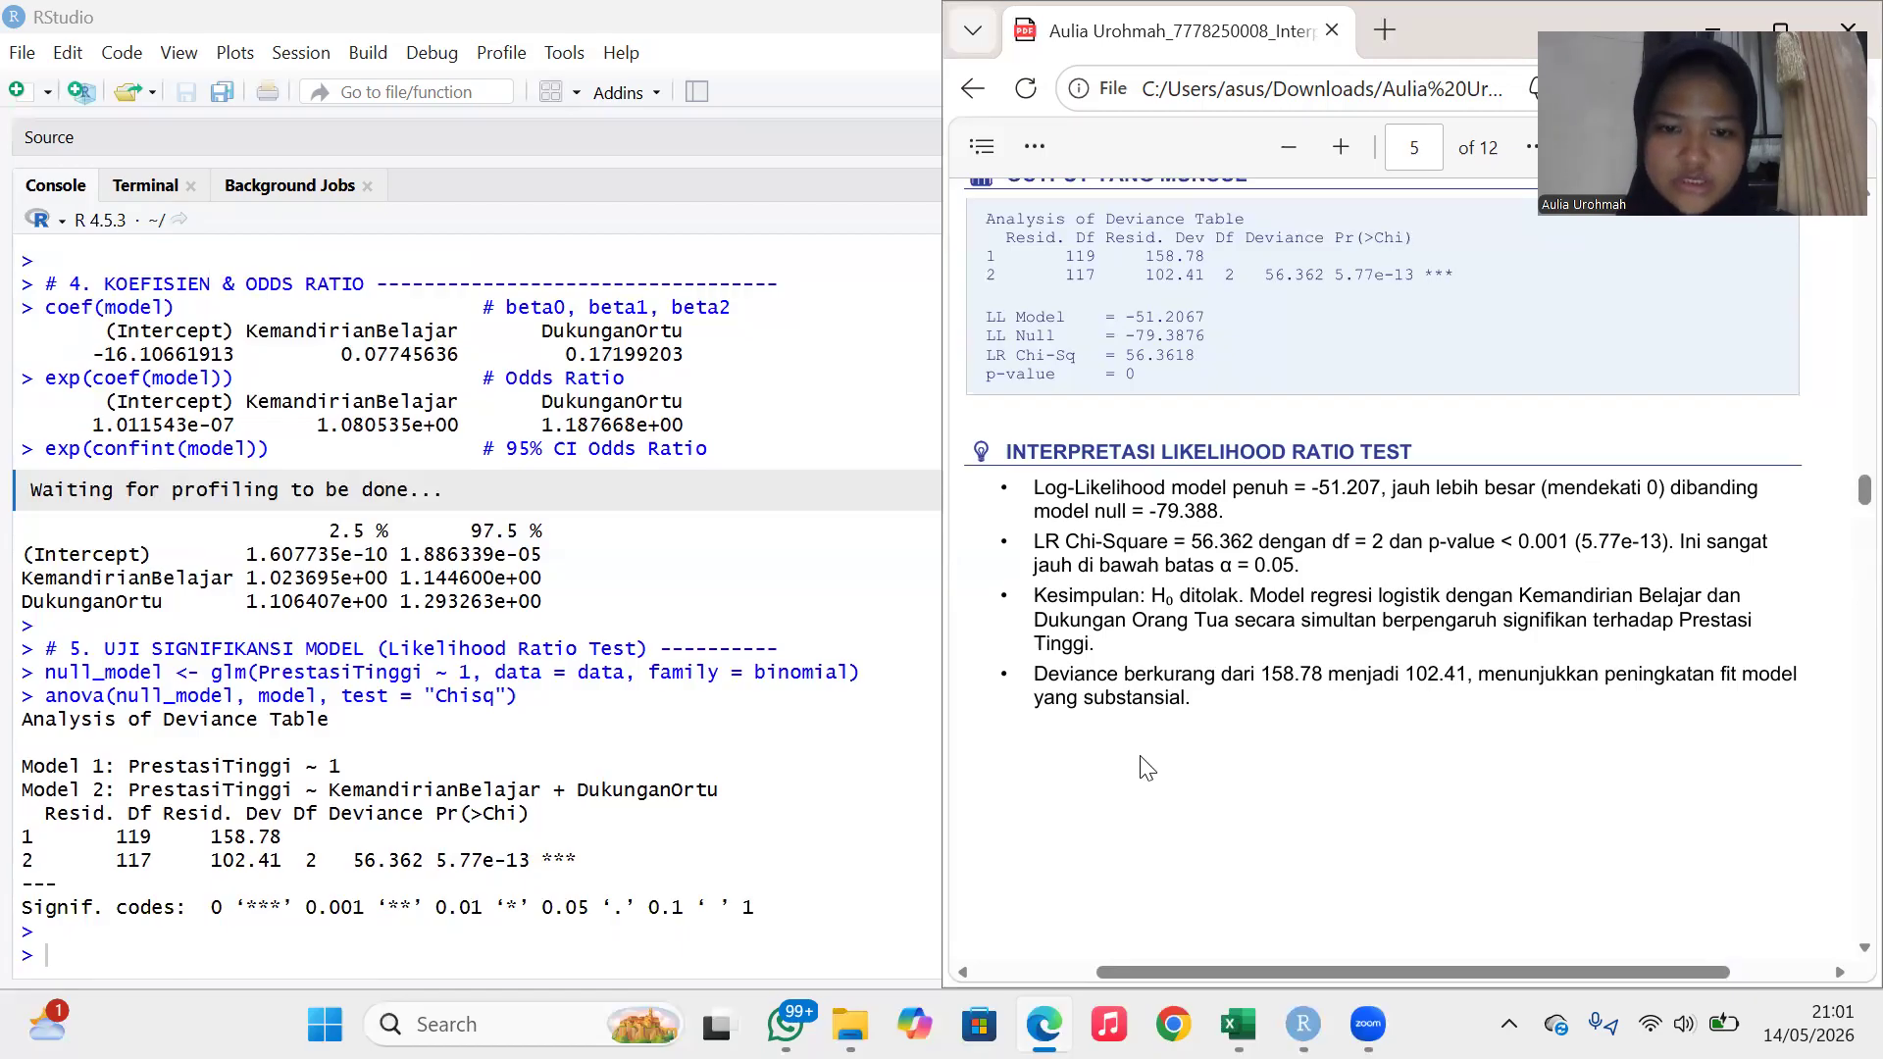
Review the coefficient, odds ratio and likelihood ratio test output in the R console.
scroll(822, 802, "up", 3)
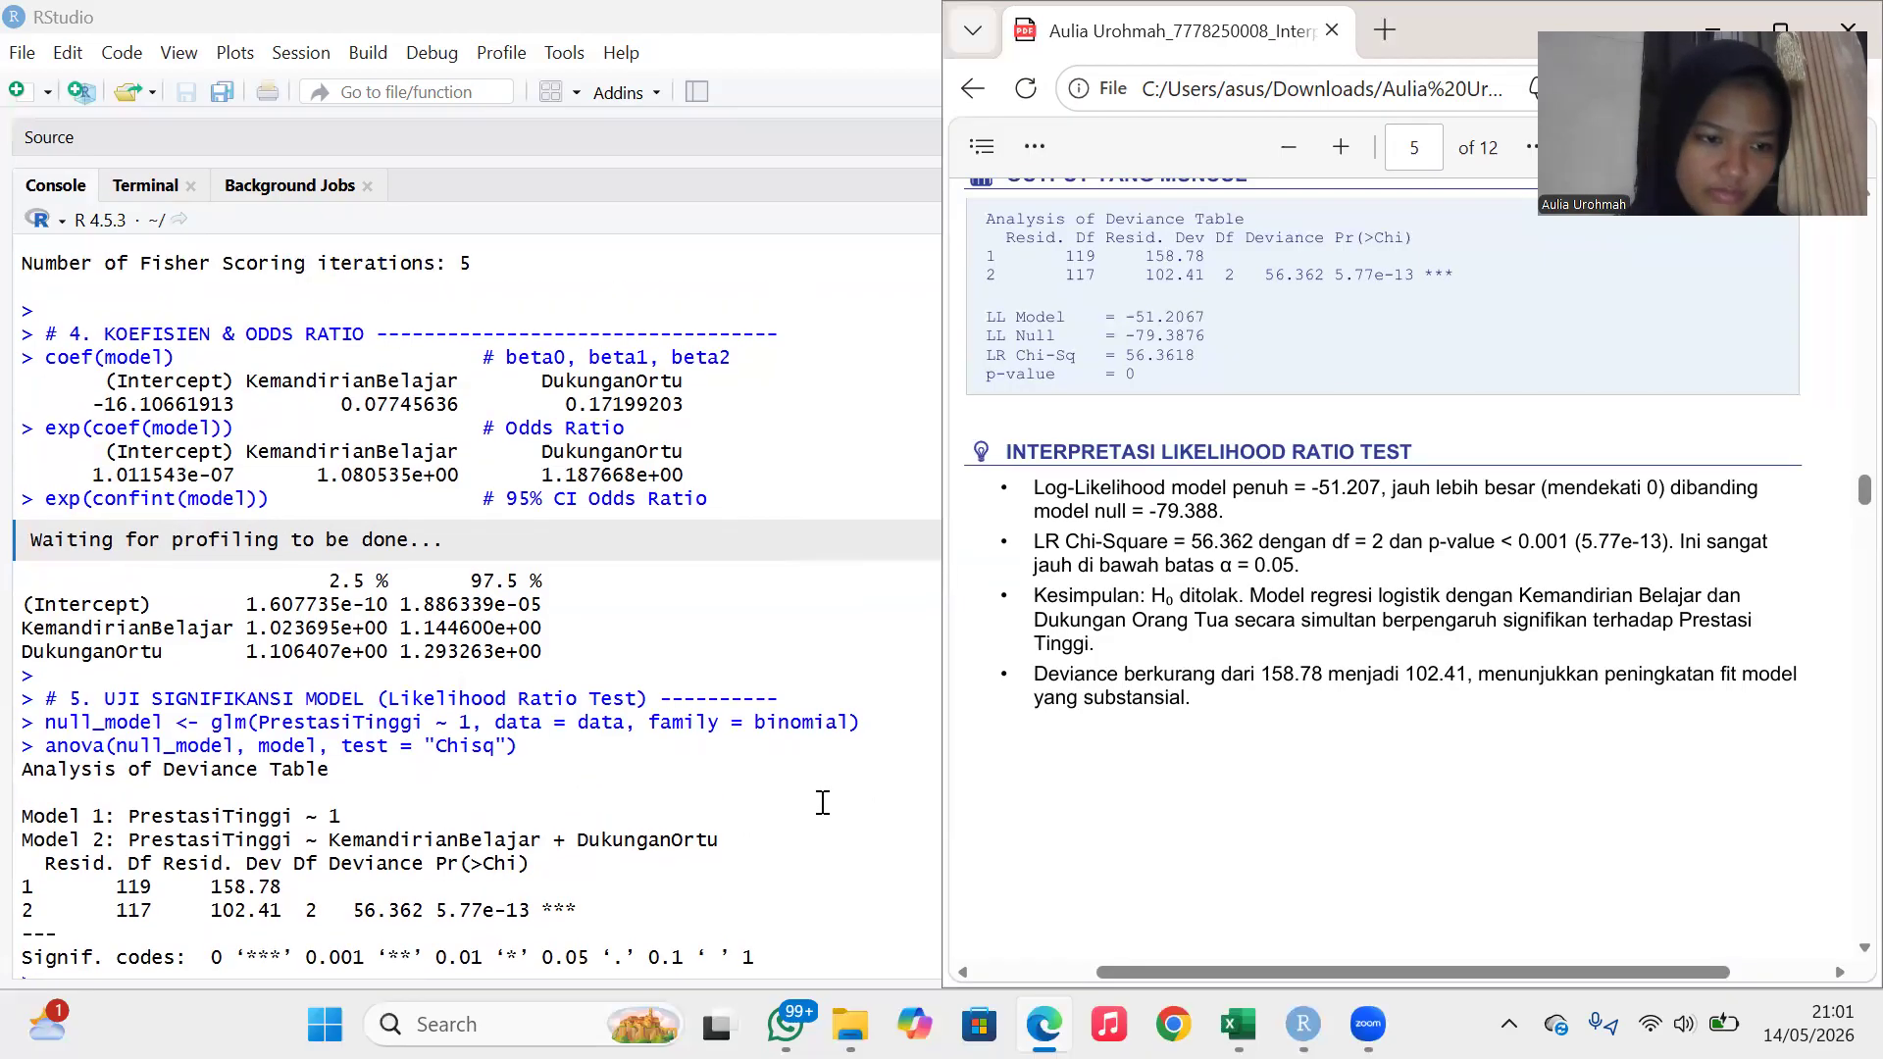
scroll(821, 802, "down", 1)
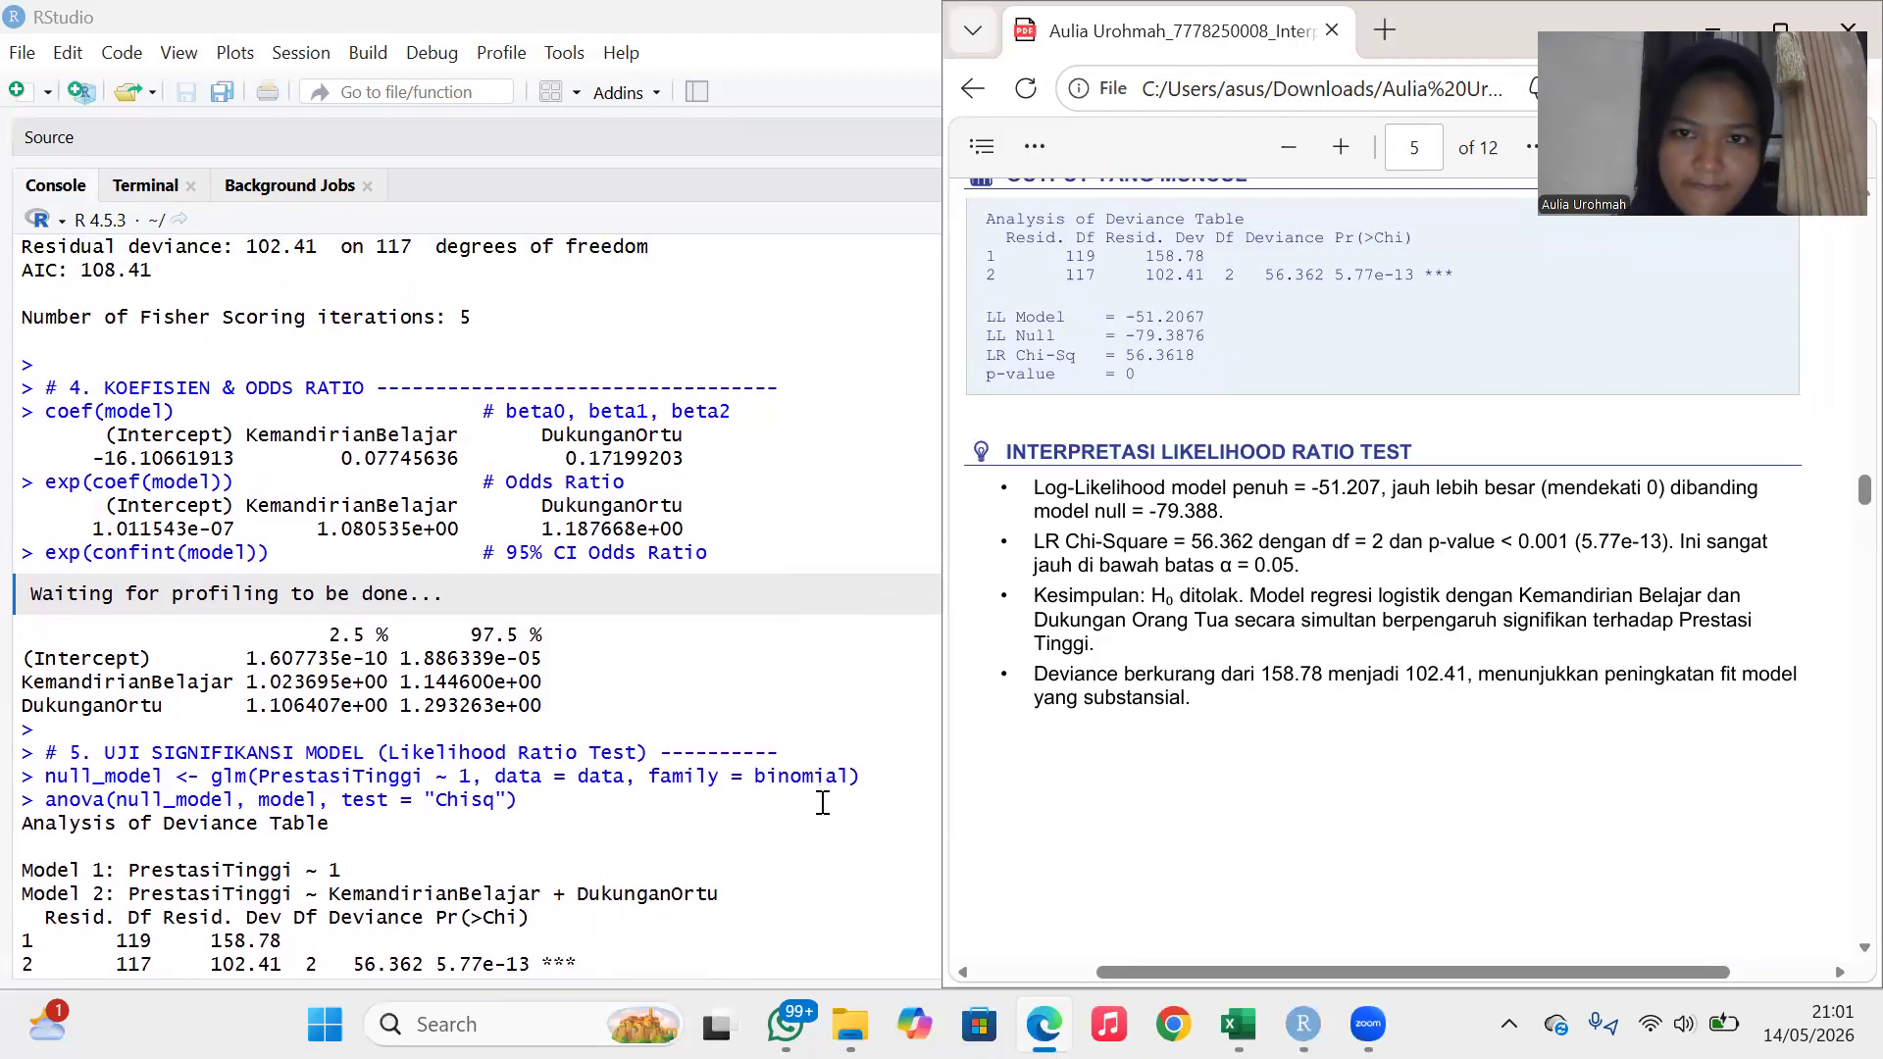
scroll(822, 802, "down", 3)
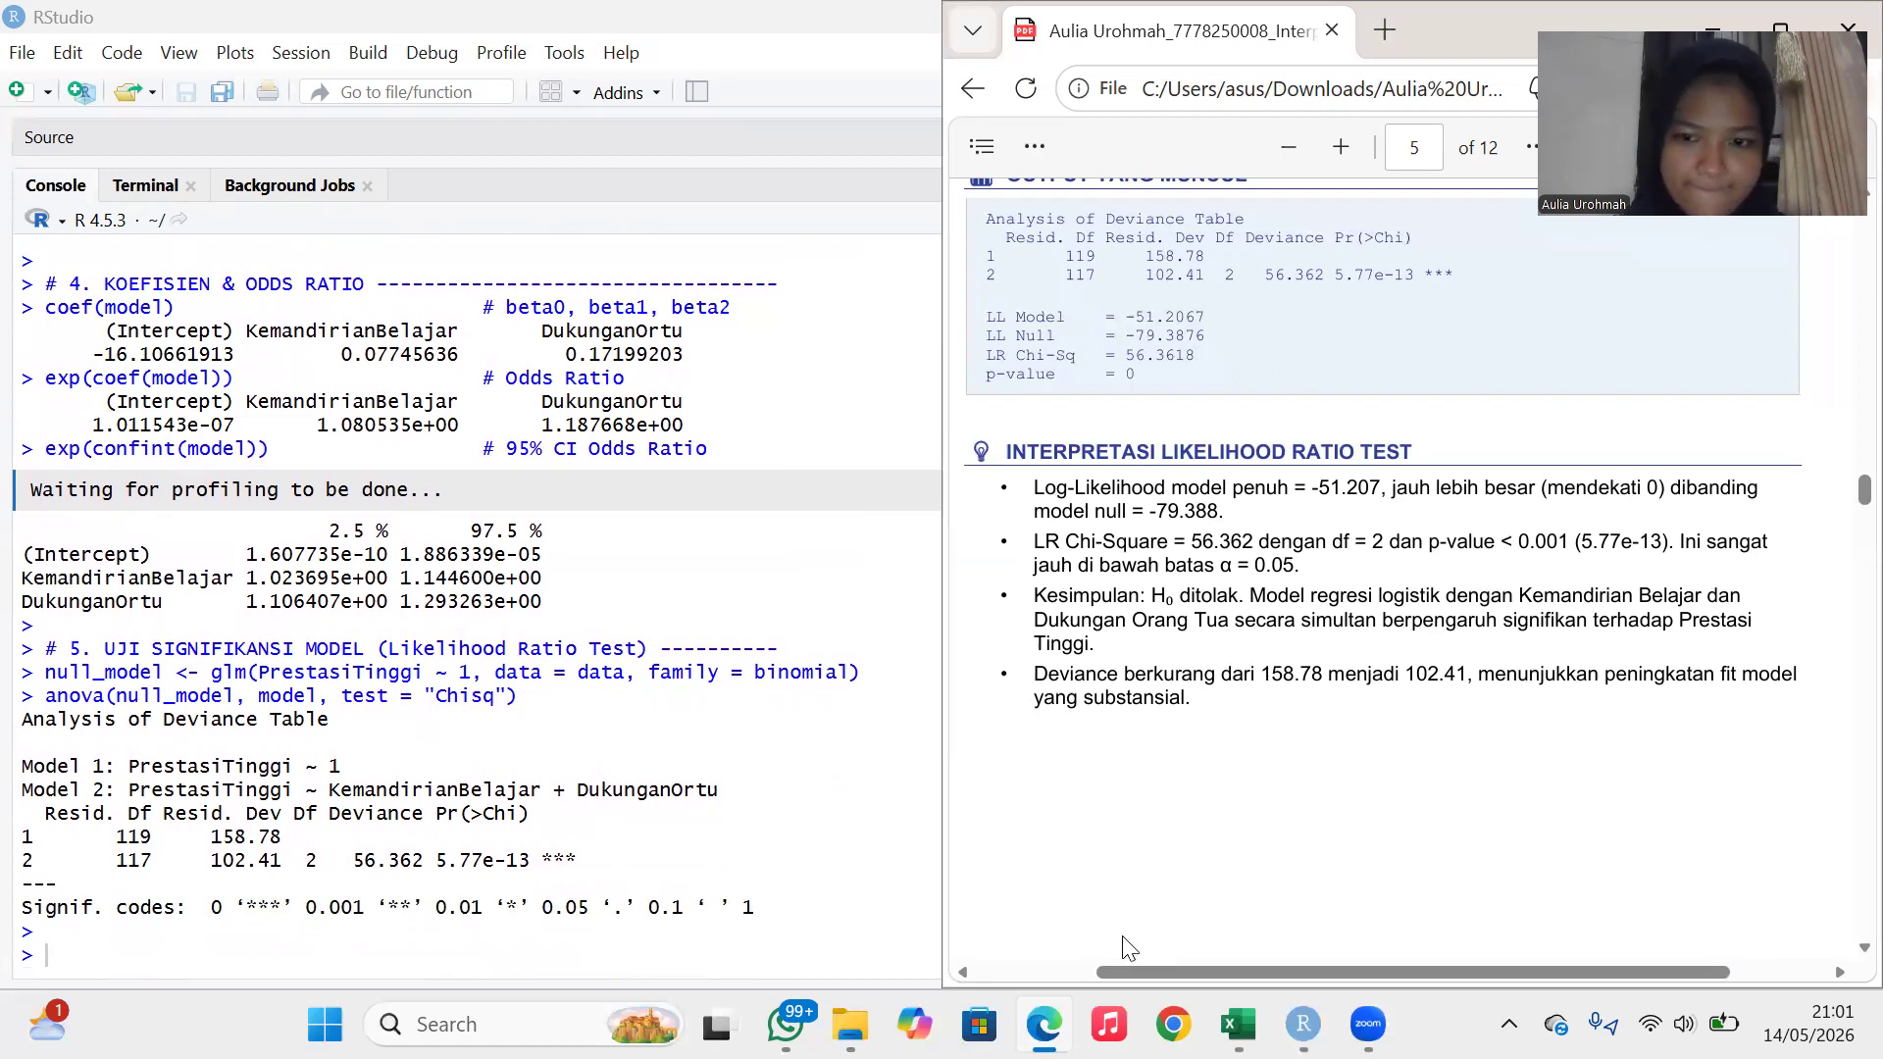
Switch to the Script_R sheet in Excel with the PDF in Edge beside it, and read section BAGIAN E — Pseudo R-Squared.
left_click(1303, 1024)
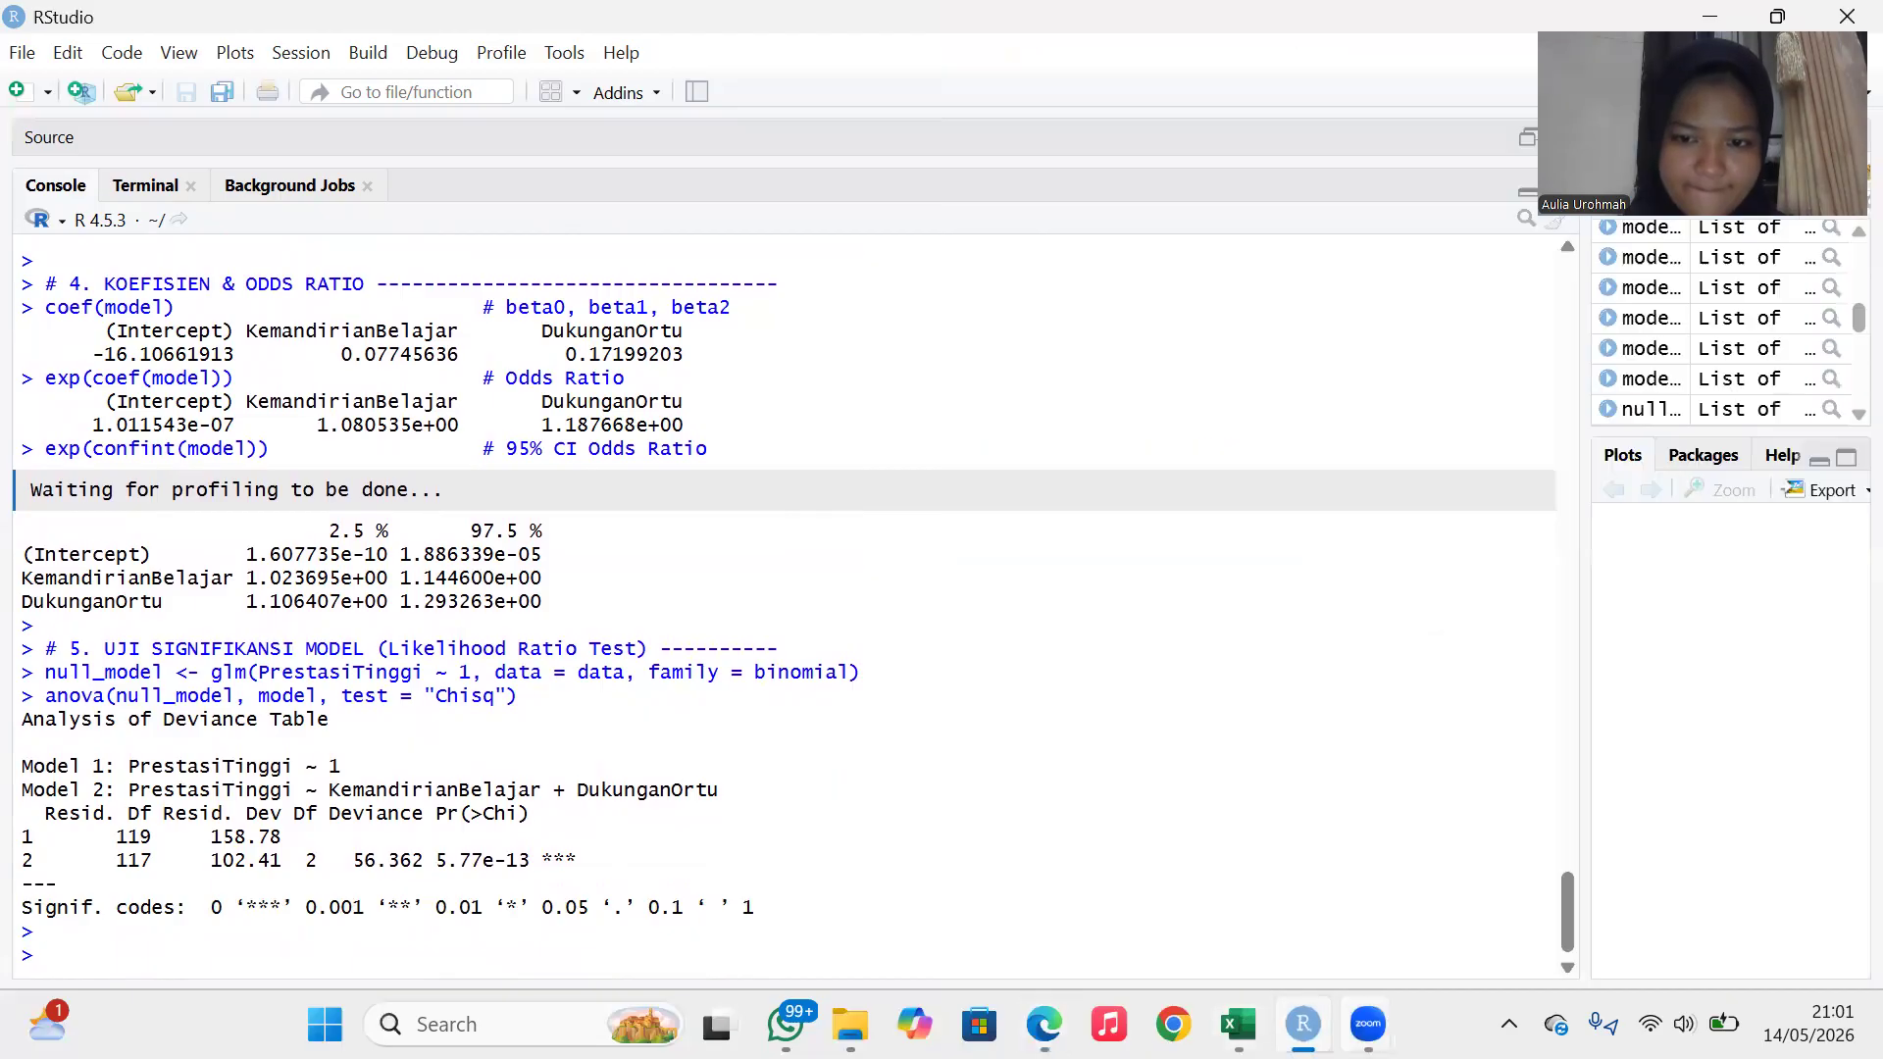
left_click(1238, 1023)
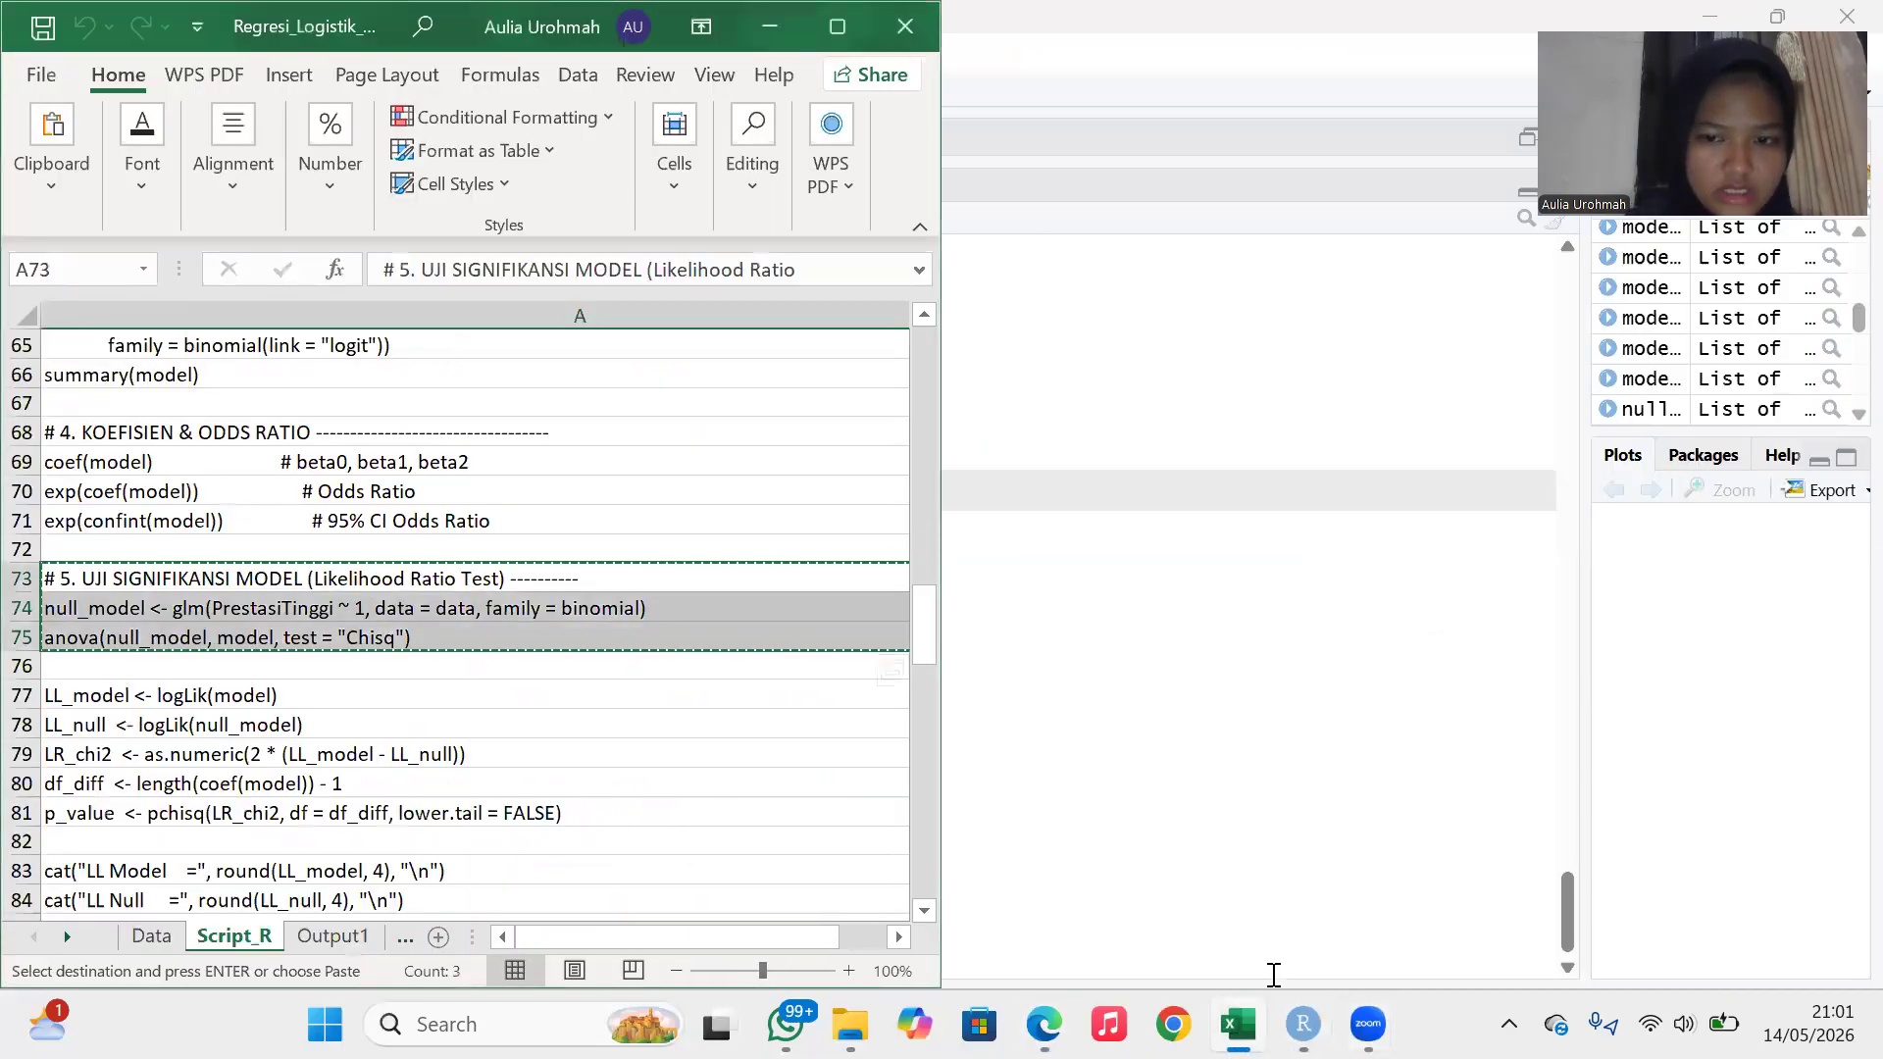
left_click(1045, 1024)
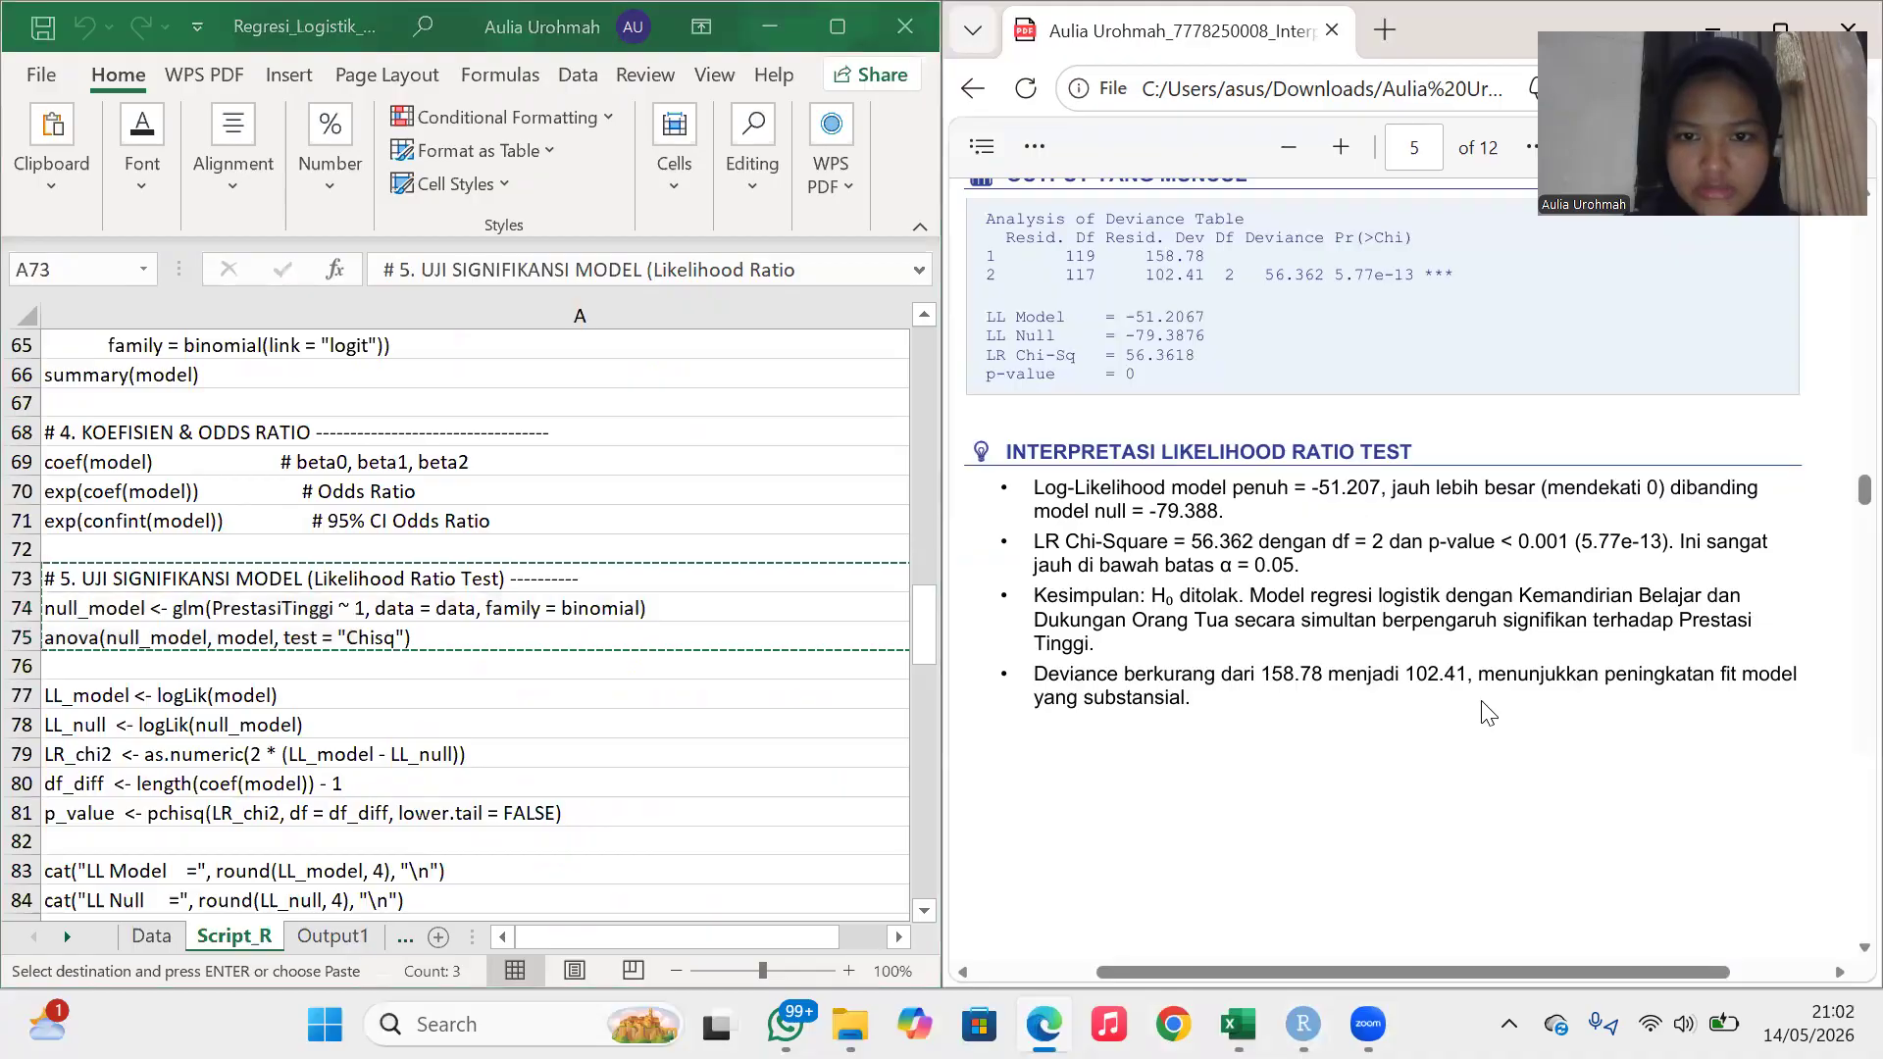
scroll(1486, 713, "down", 5)
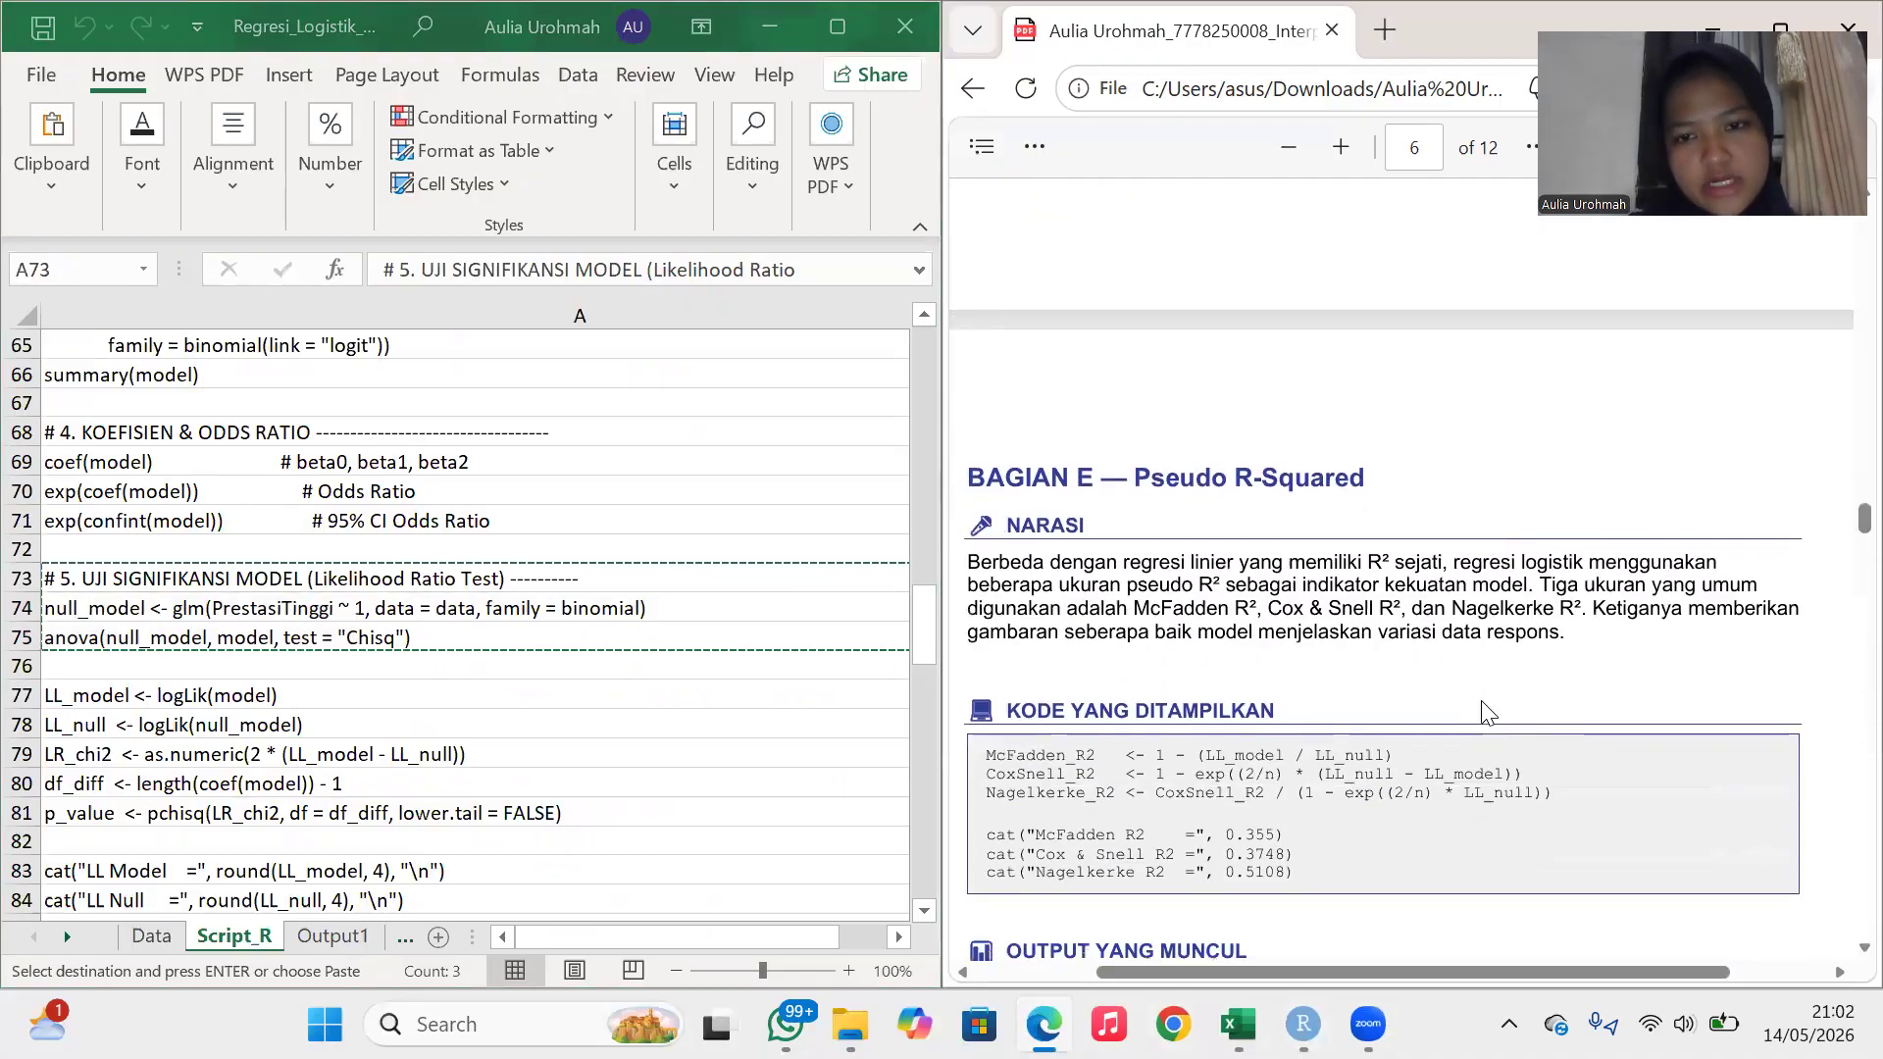
scroll(1481, 703, "down", 1)
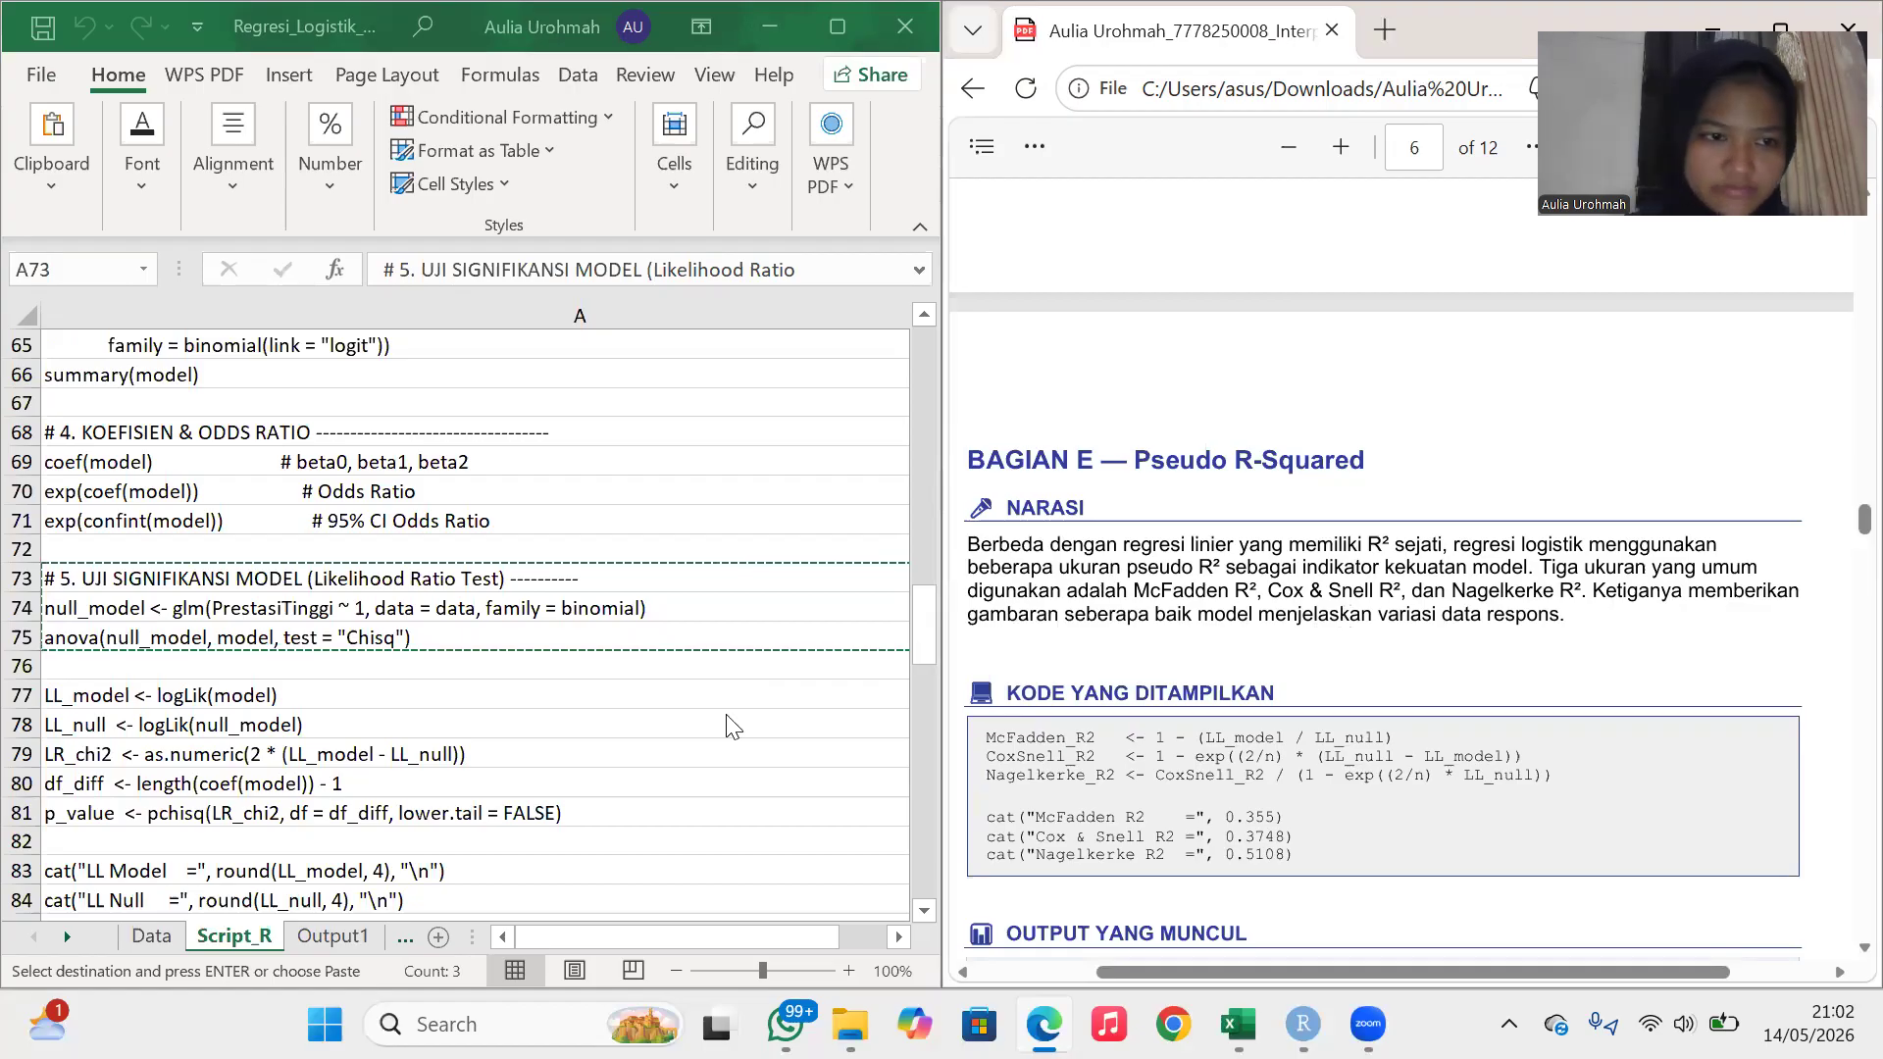
Copy the log-likelihood, LR chi-square and p-value code in A77:A86 of the Script_R sheet.
scroll(730, 725, "down", 1)
left_click(304, 633)
scroll(241, 628, "down", 1)
scroll(241, 629, "down", 2)
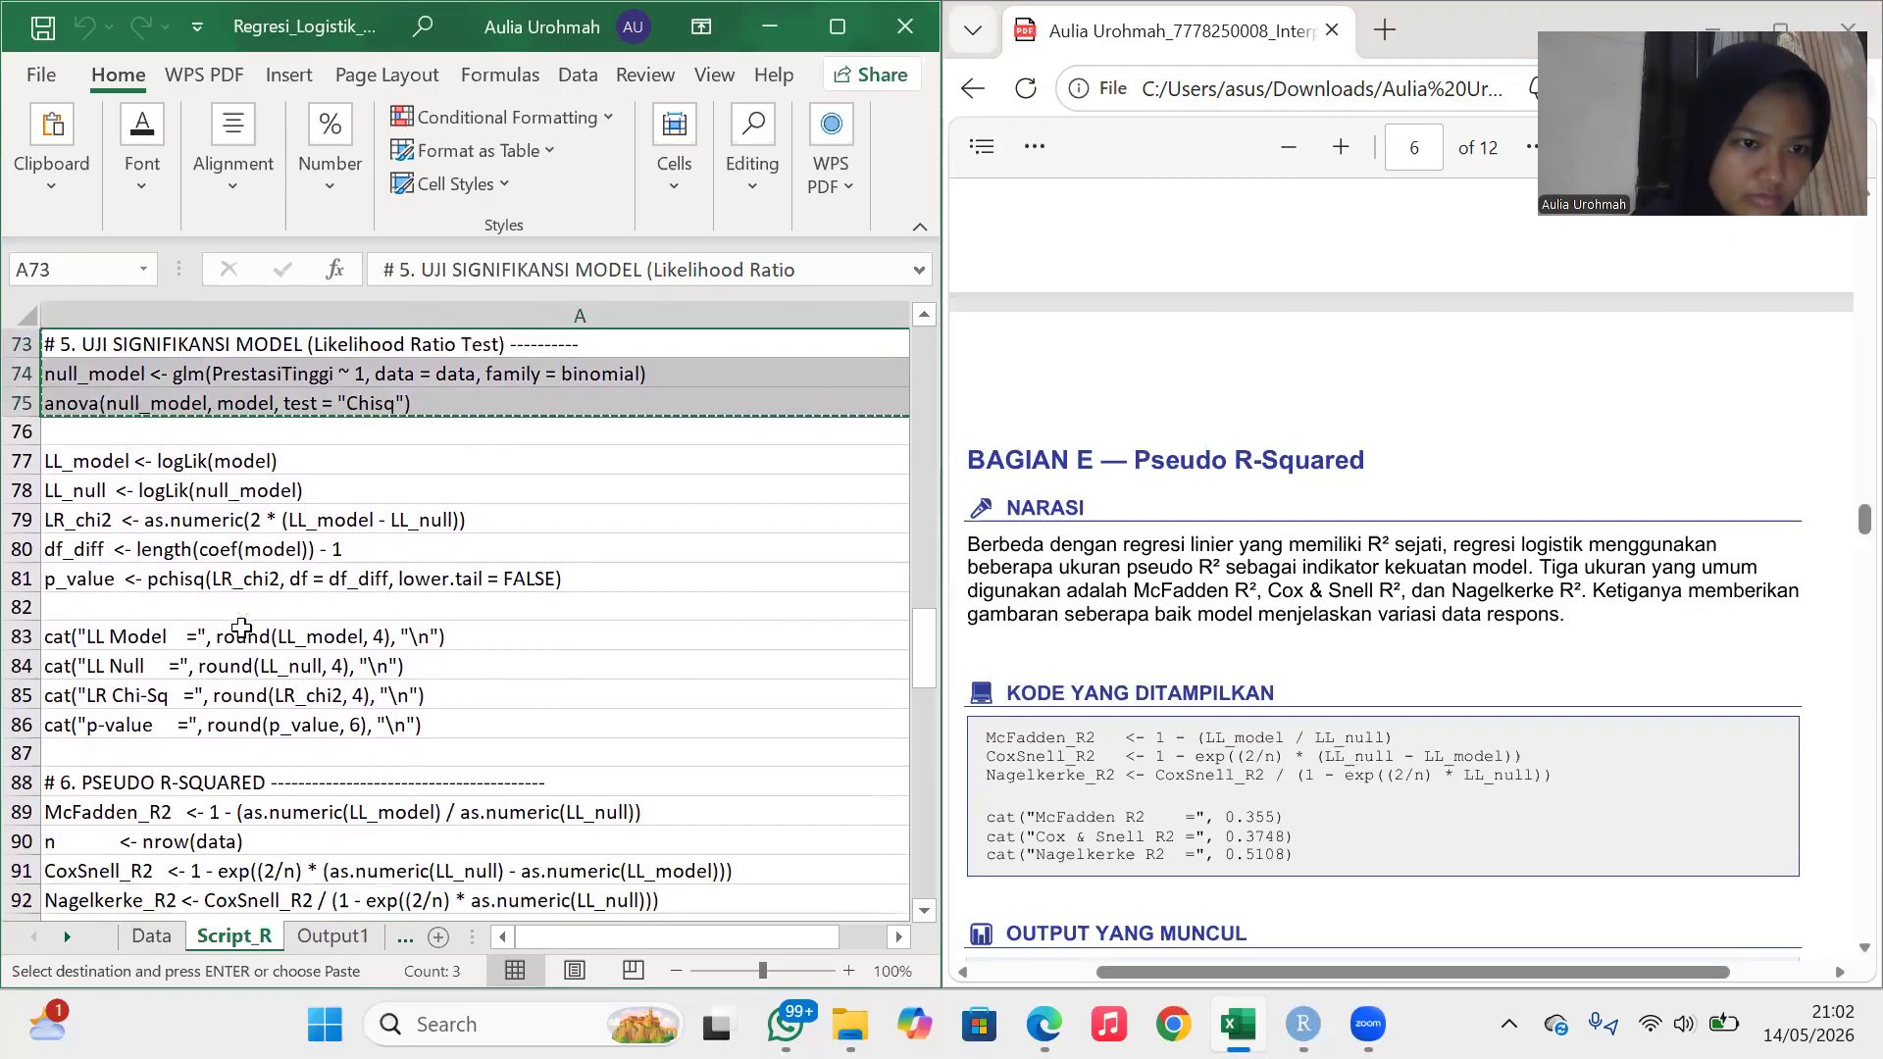
left_click_drag(251, 459, 253, 745)
key("ctrl+c")
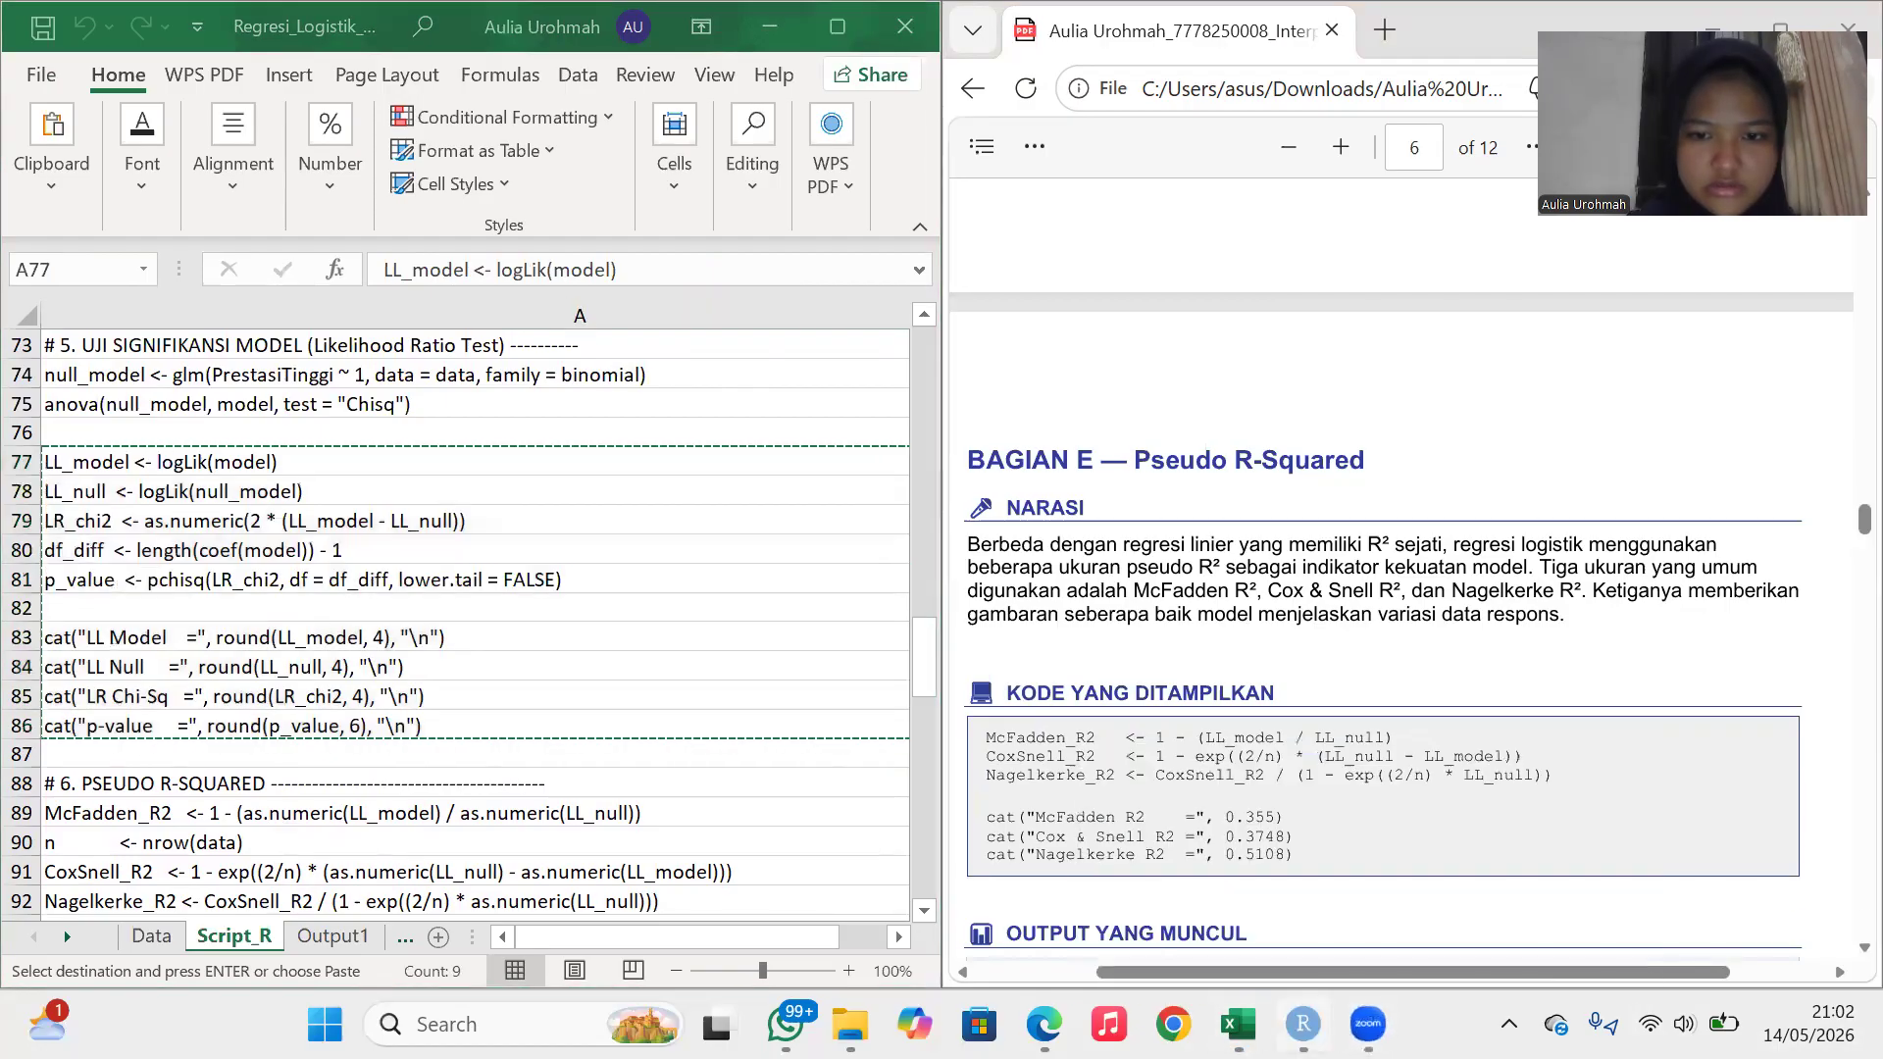
Switch to RStudio and run the copied log-likelihood and p-value code in the console.
left_click(1303, 1024)
key("ctrl+v")
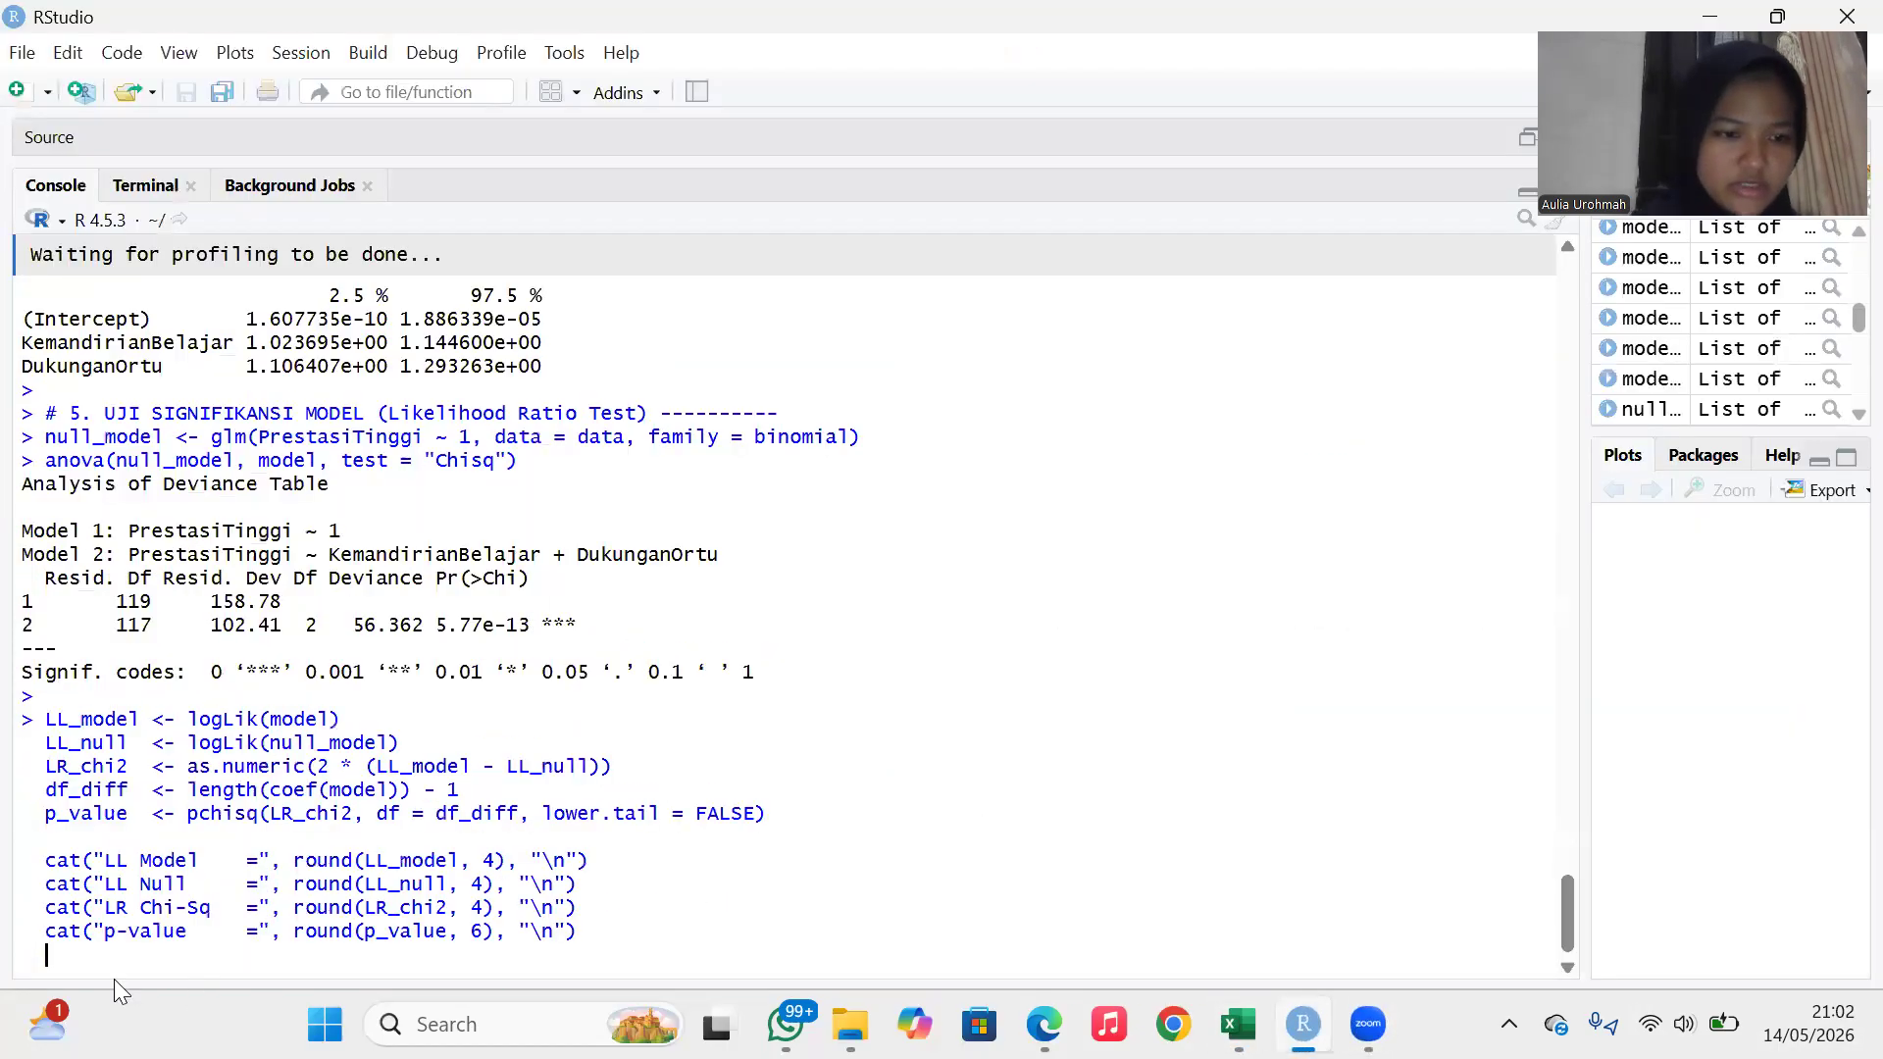
key("Return")
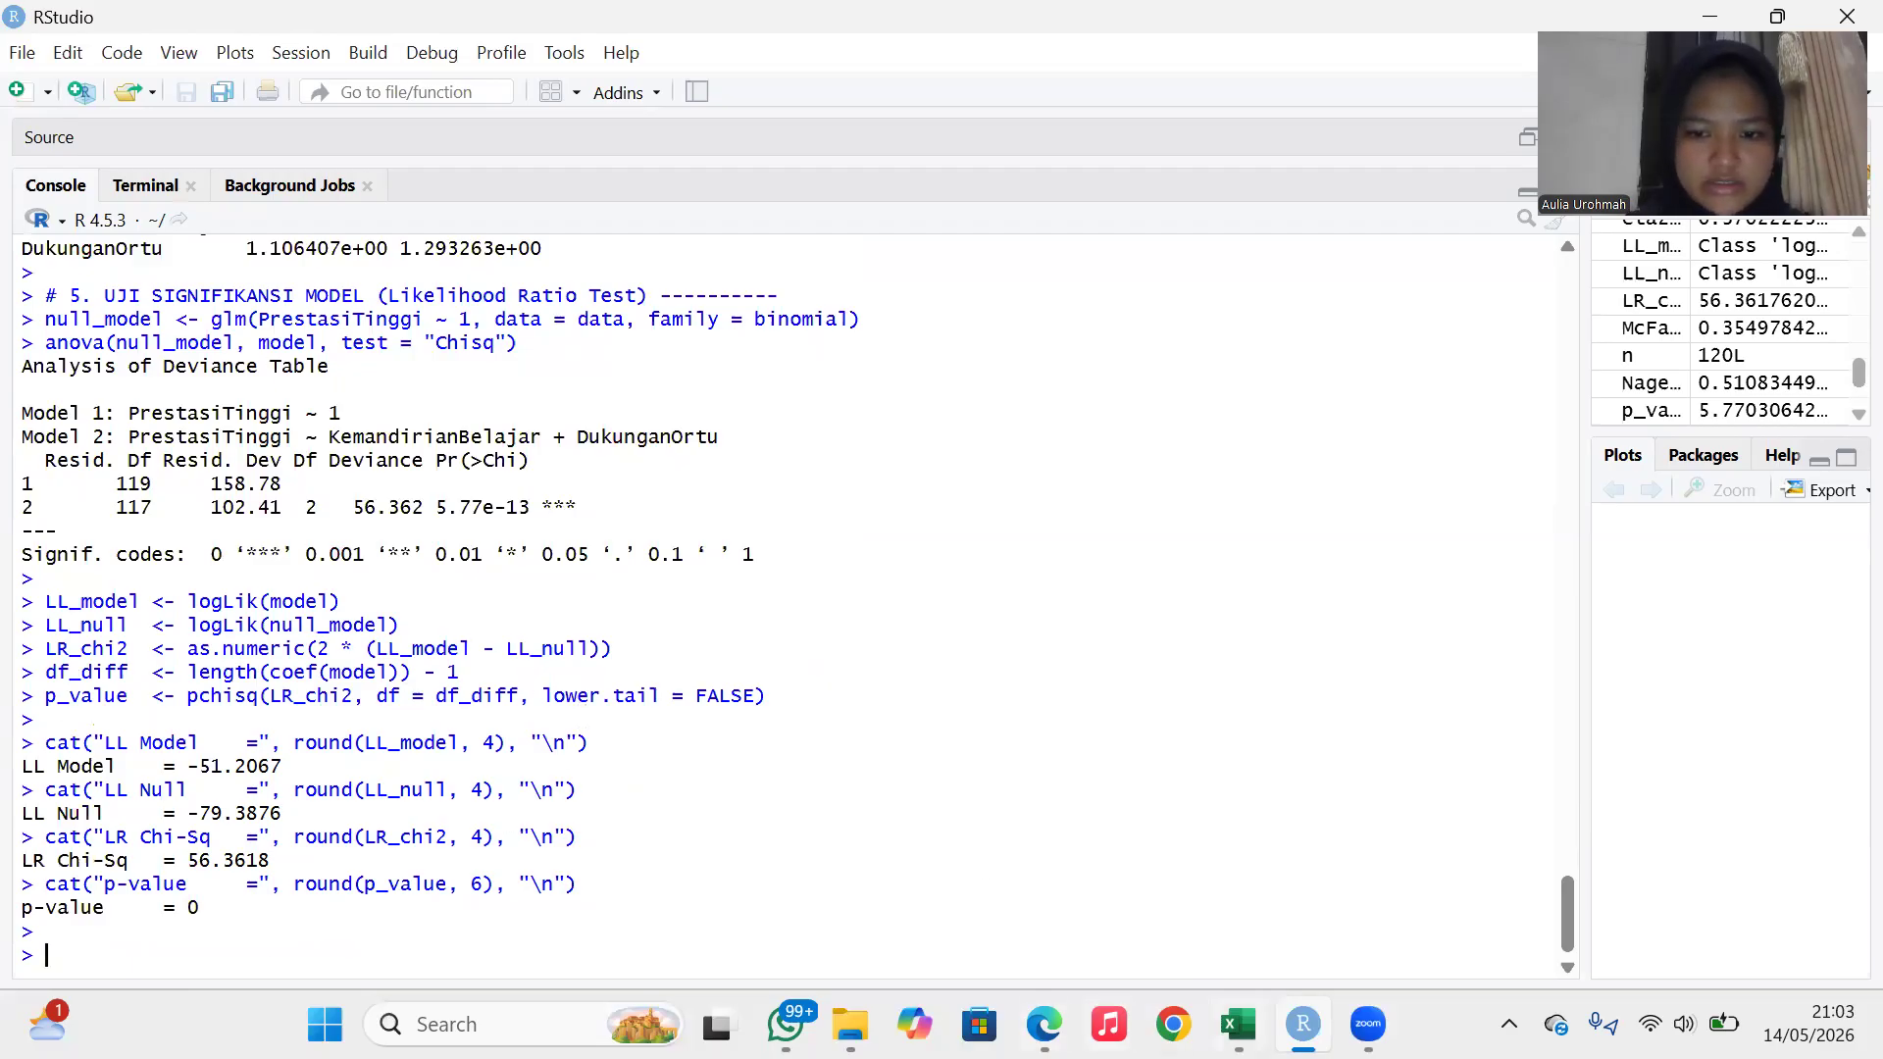
Return to Excel and copy the "# 6. PSEUDO R-SQUARED" code block in A88:A96 of the Script_R sheet.
left_click(1237, 1023)
left_click(420, 808)
scroll(417, 808, "down", 2)
scroll(420, 808, "down", 2)
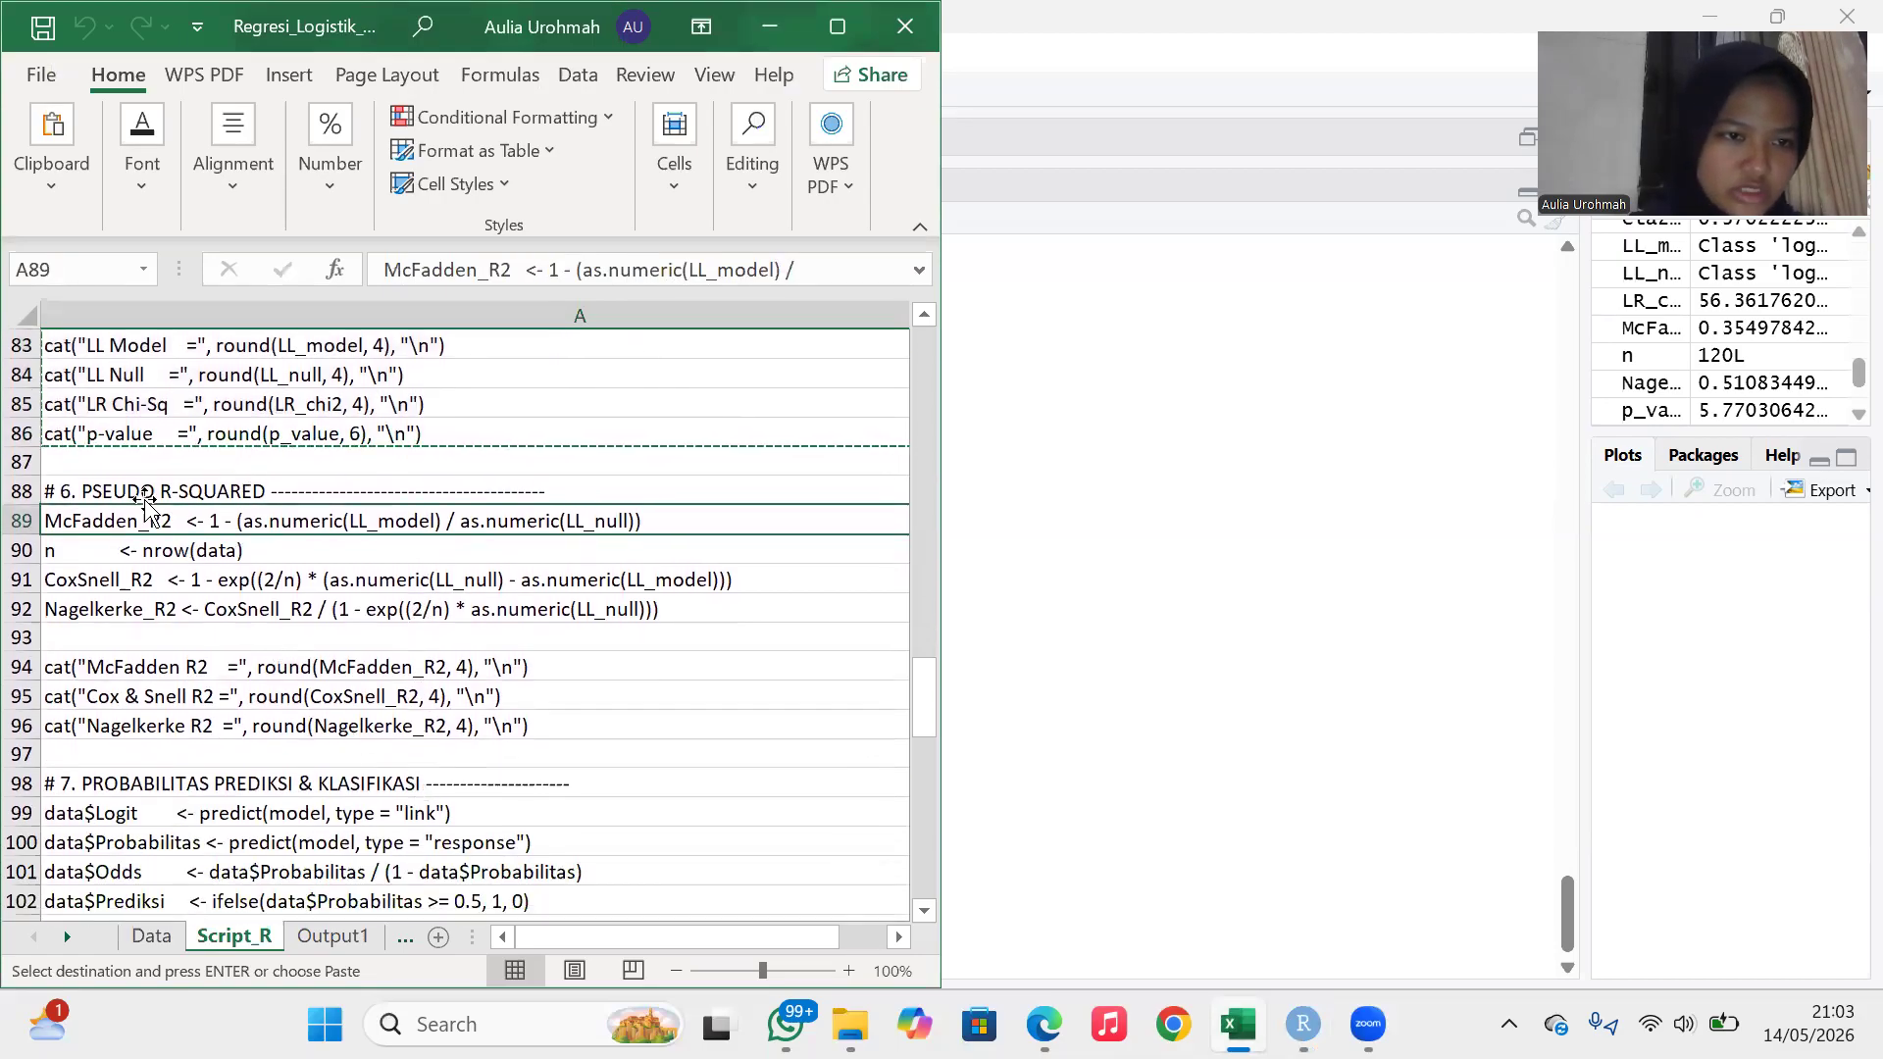
scroll(118, 392, "down", 2)
left_click_drag(115, 369, 145, 605)
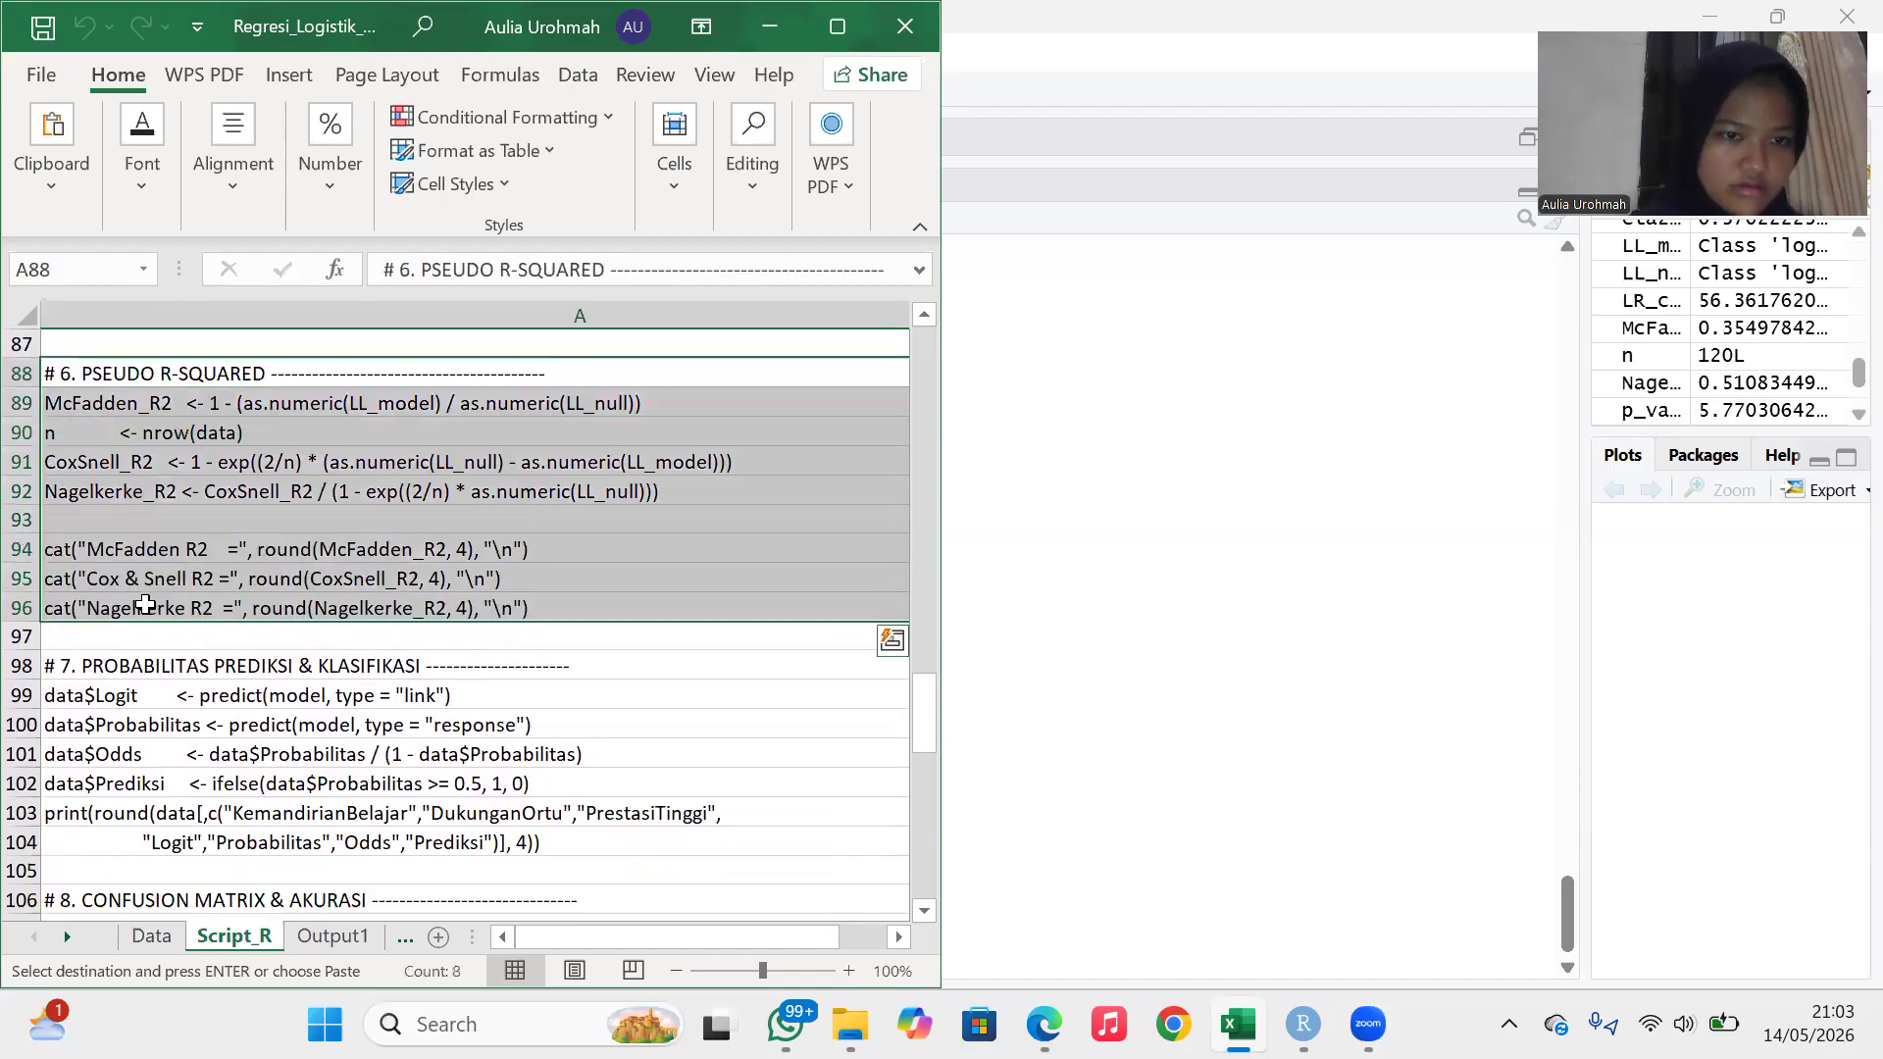
Run the copied McFadden, Cox & Snell and Nagelkerke R2 code in the RStudio console.
left_click(1197, 731)
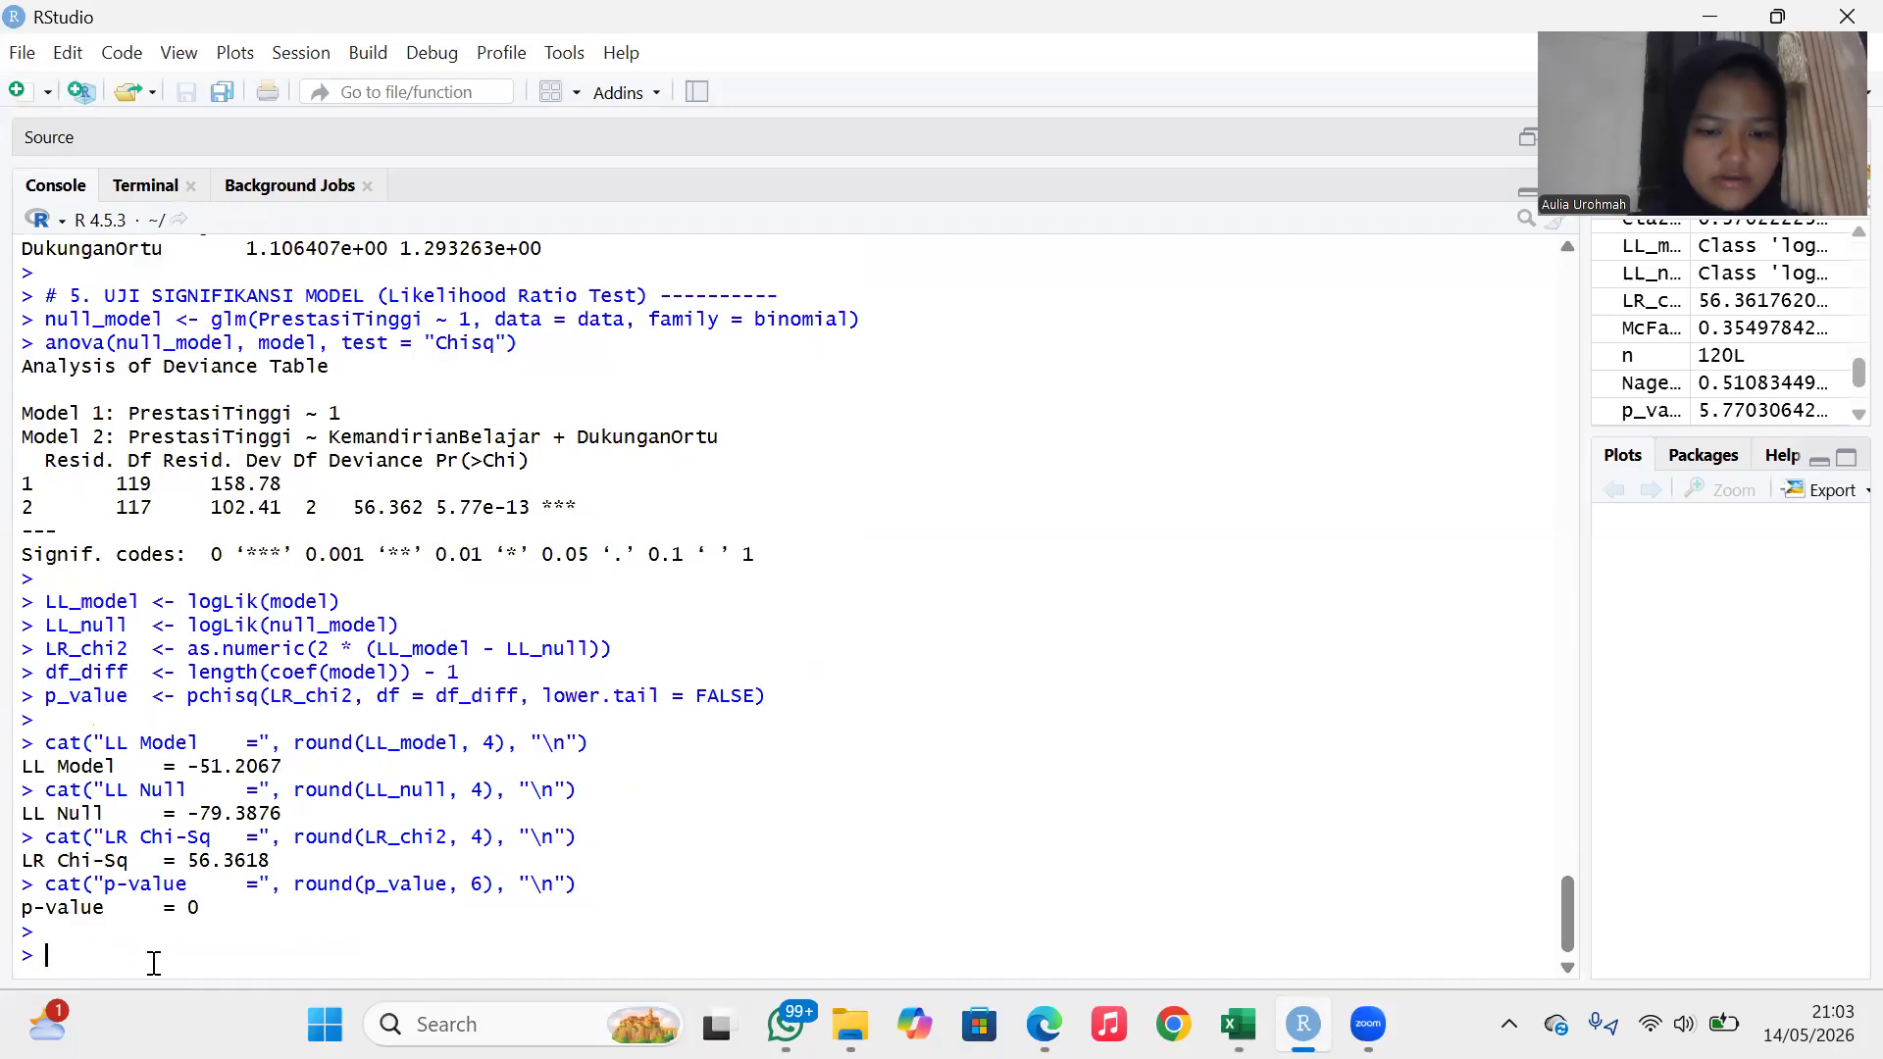
key("ctrl+v")
key("Return")
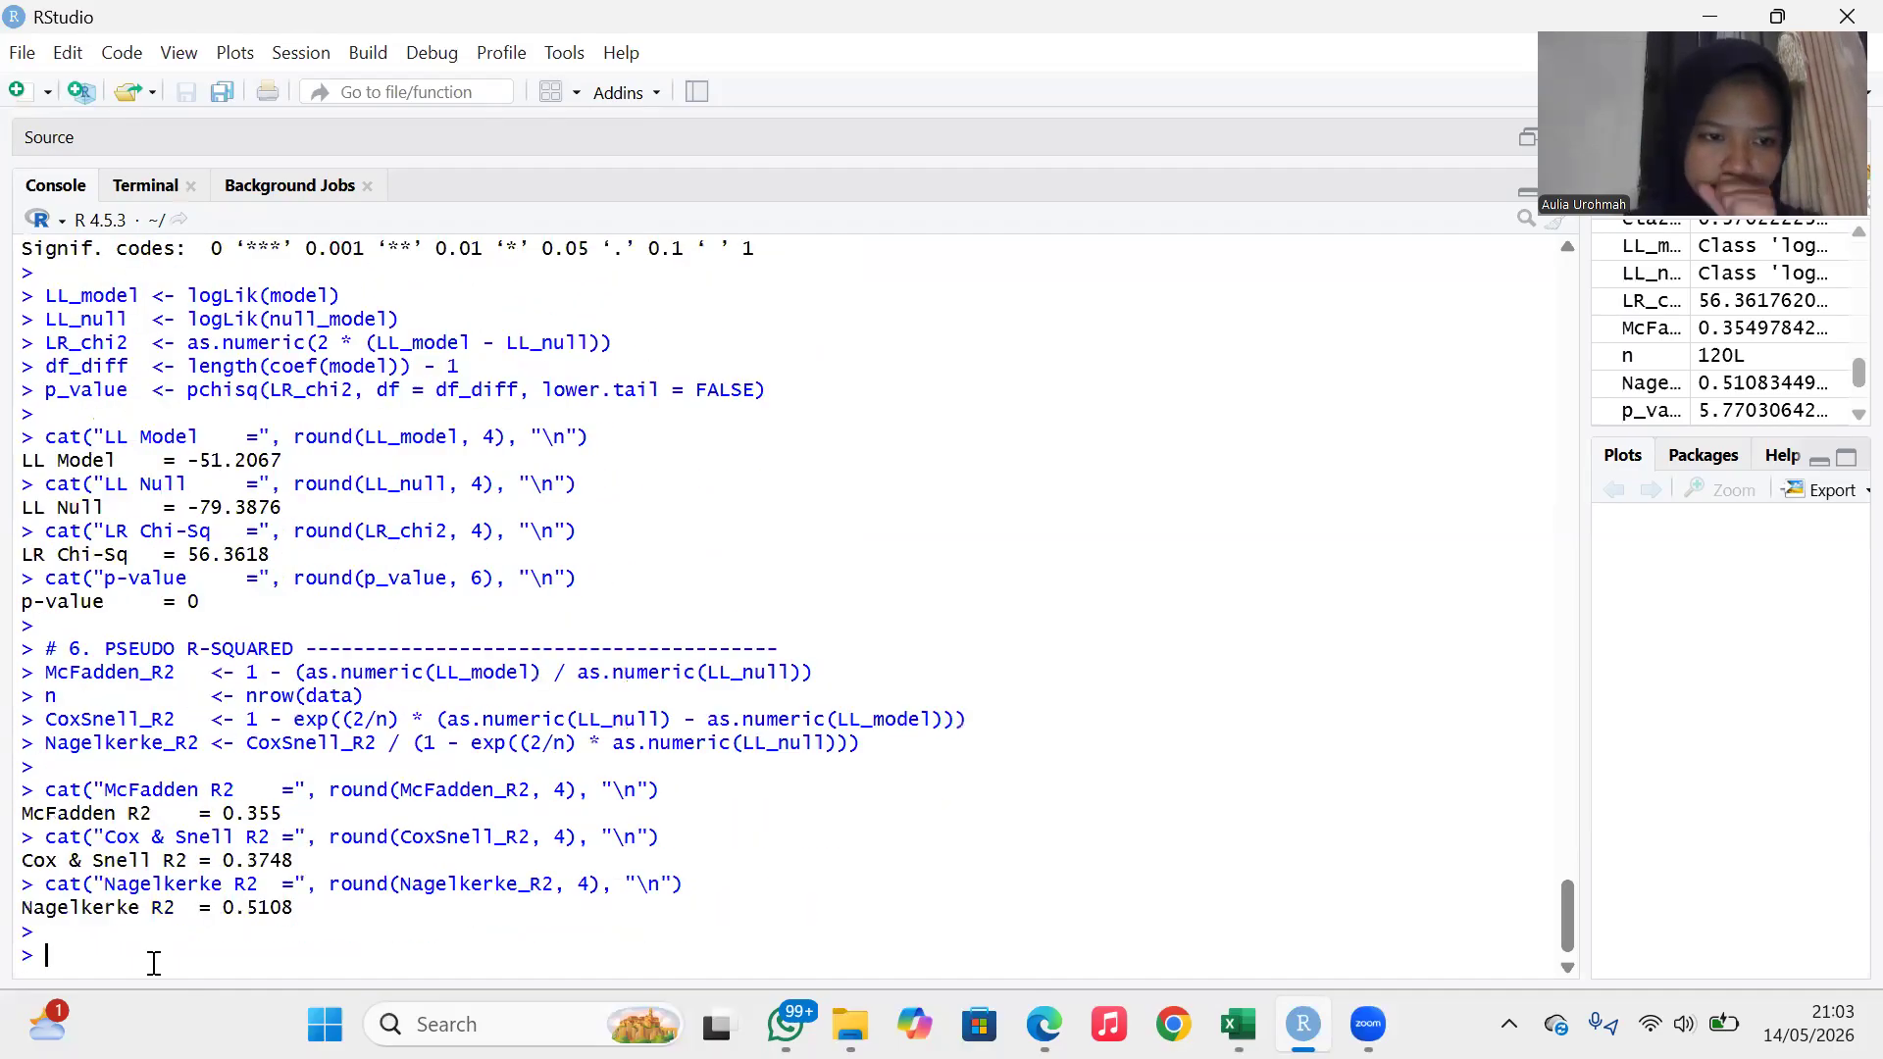
Switch to the PDF in Edge and read the Pseudo R-Squared output and interpretation on page 6.
left_click(1044, 1024)
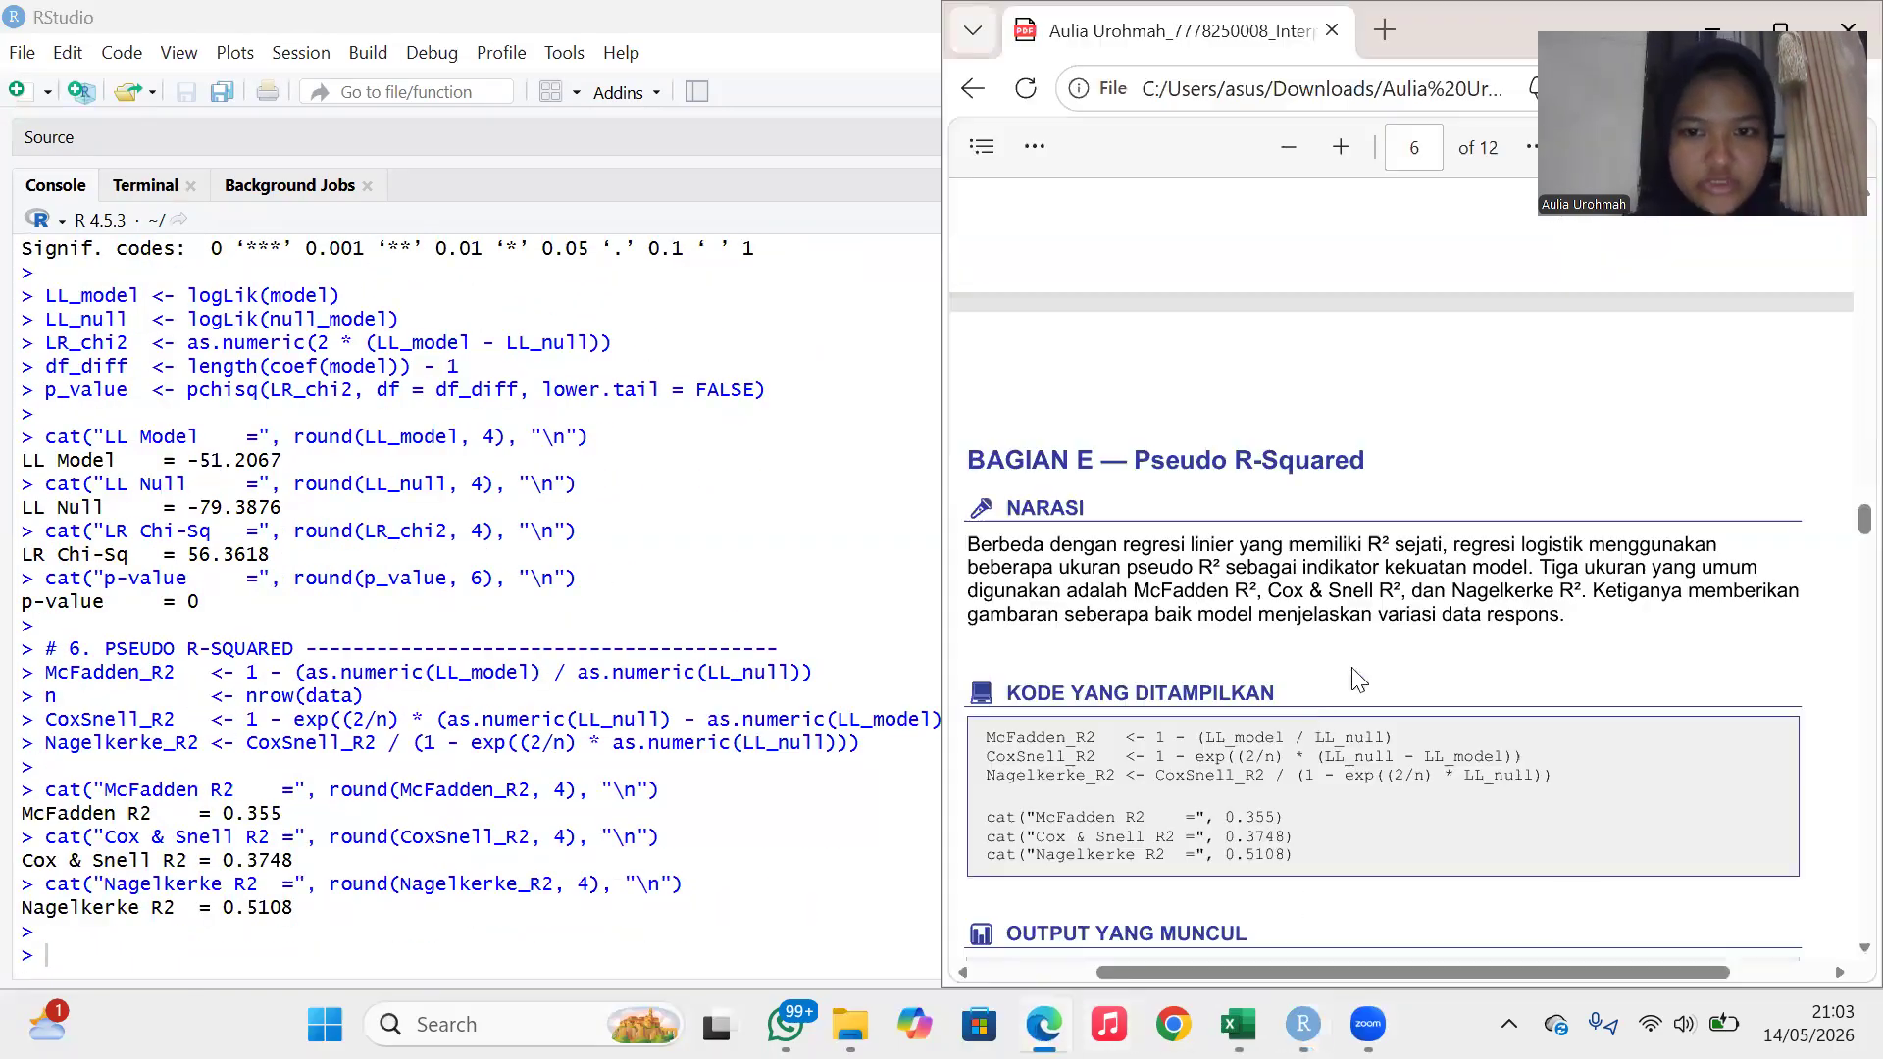
scroll(1351, 672, "down", 6)
scroll(1353, 676, "up", 1)
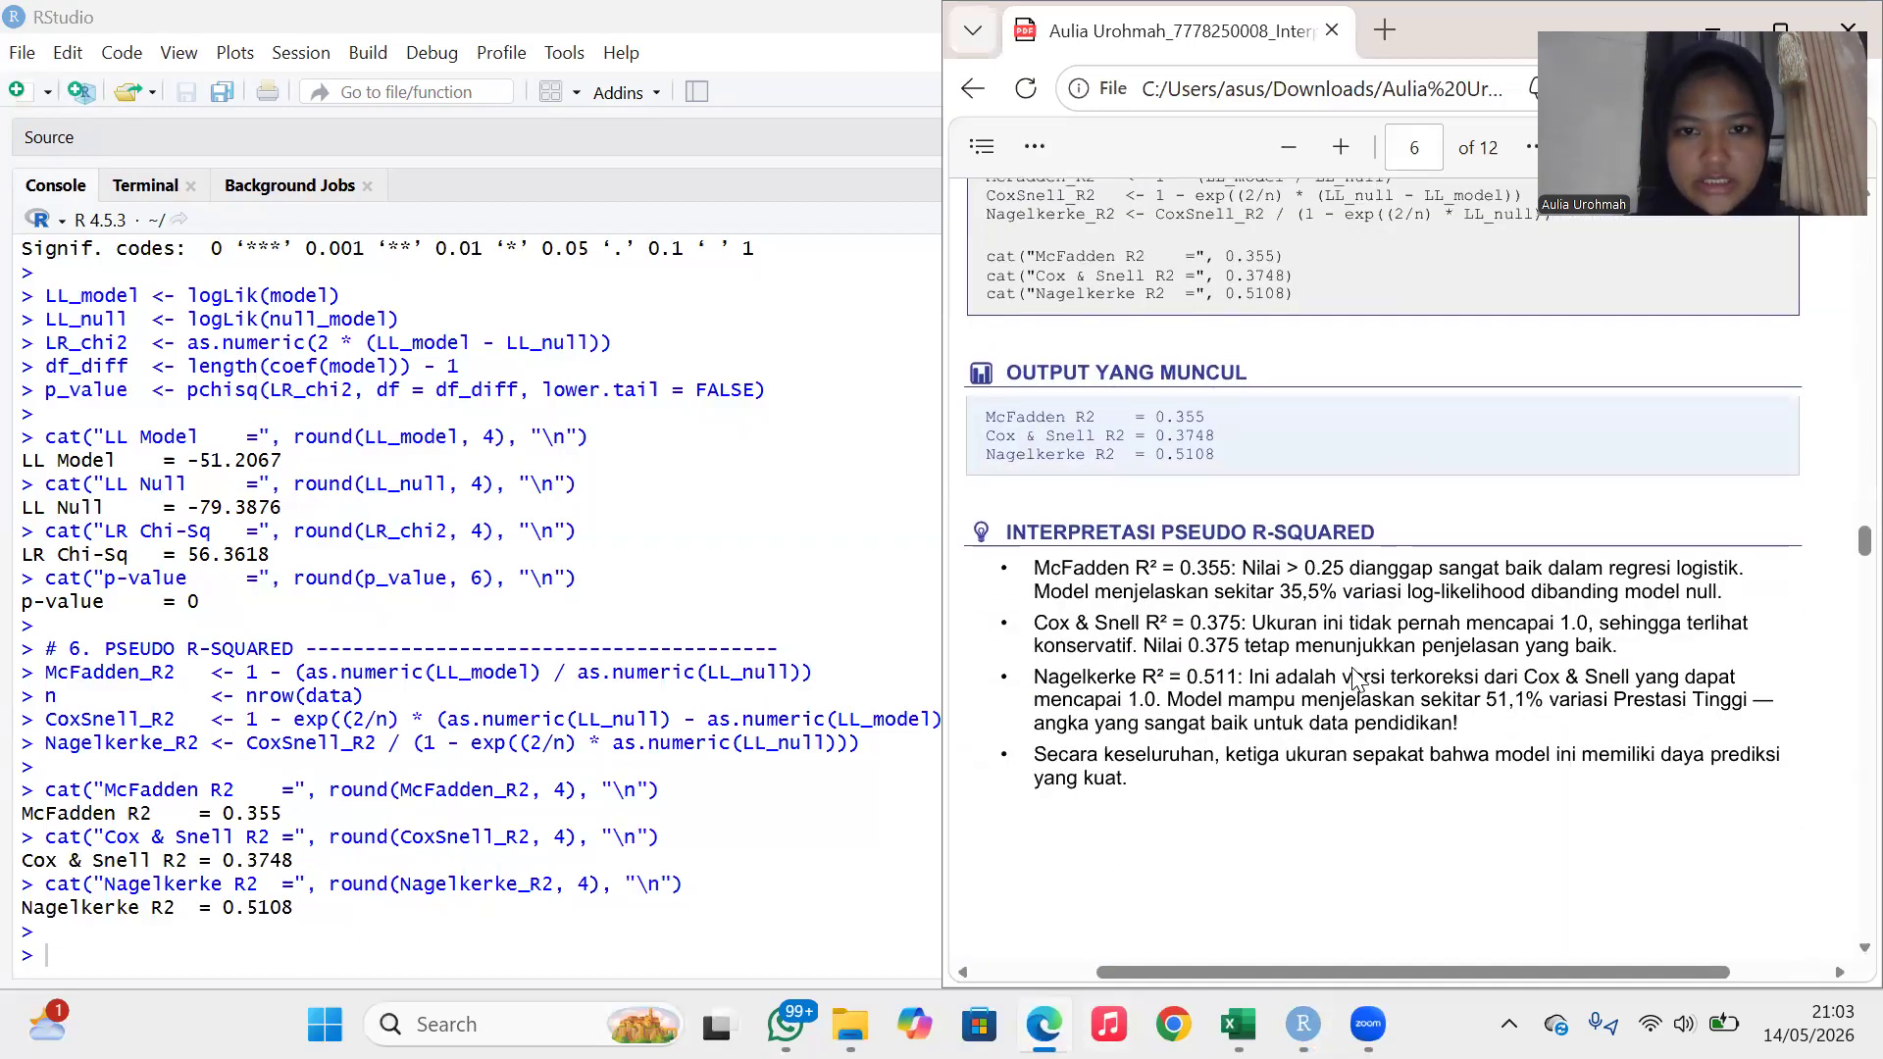
scroll(1353, 676, "right", 1)
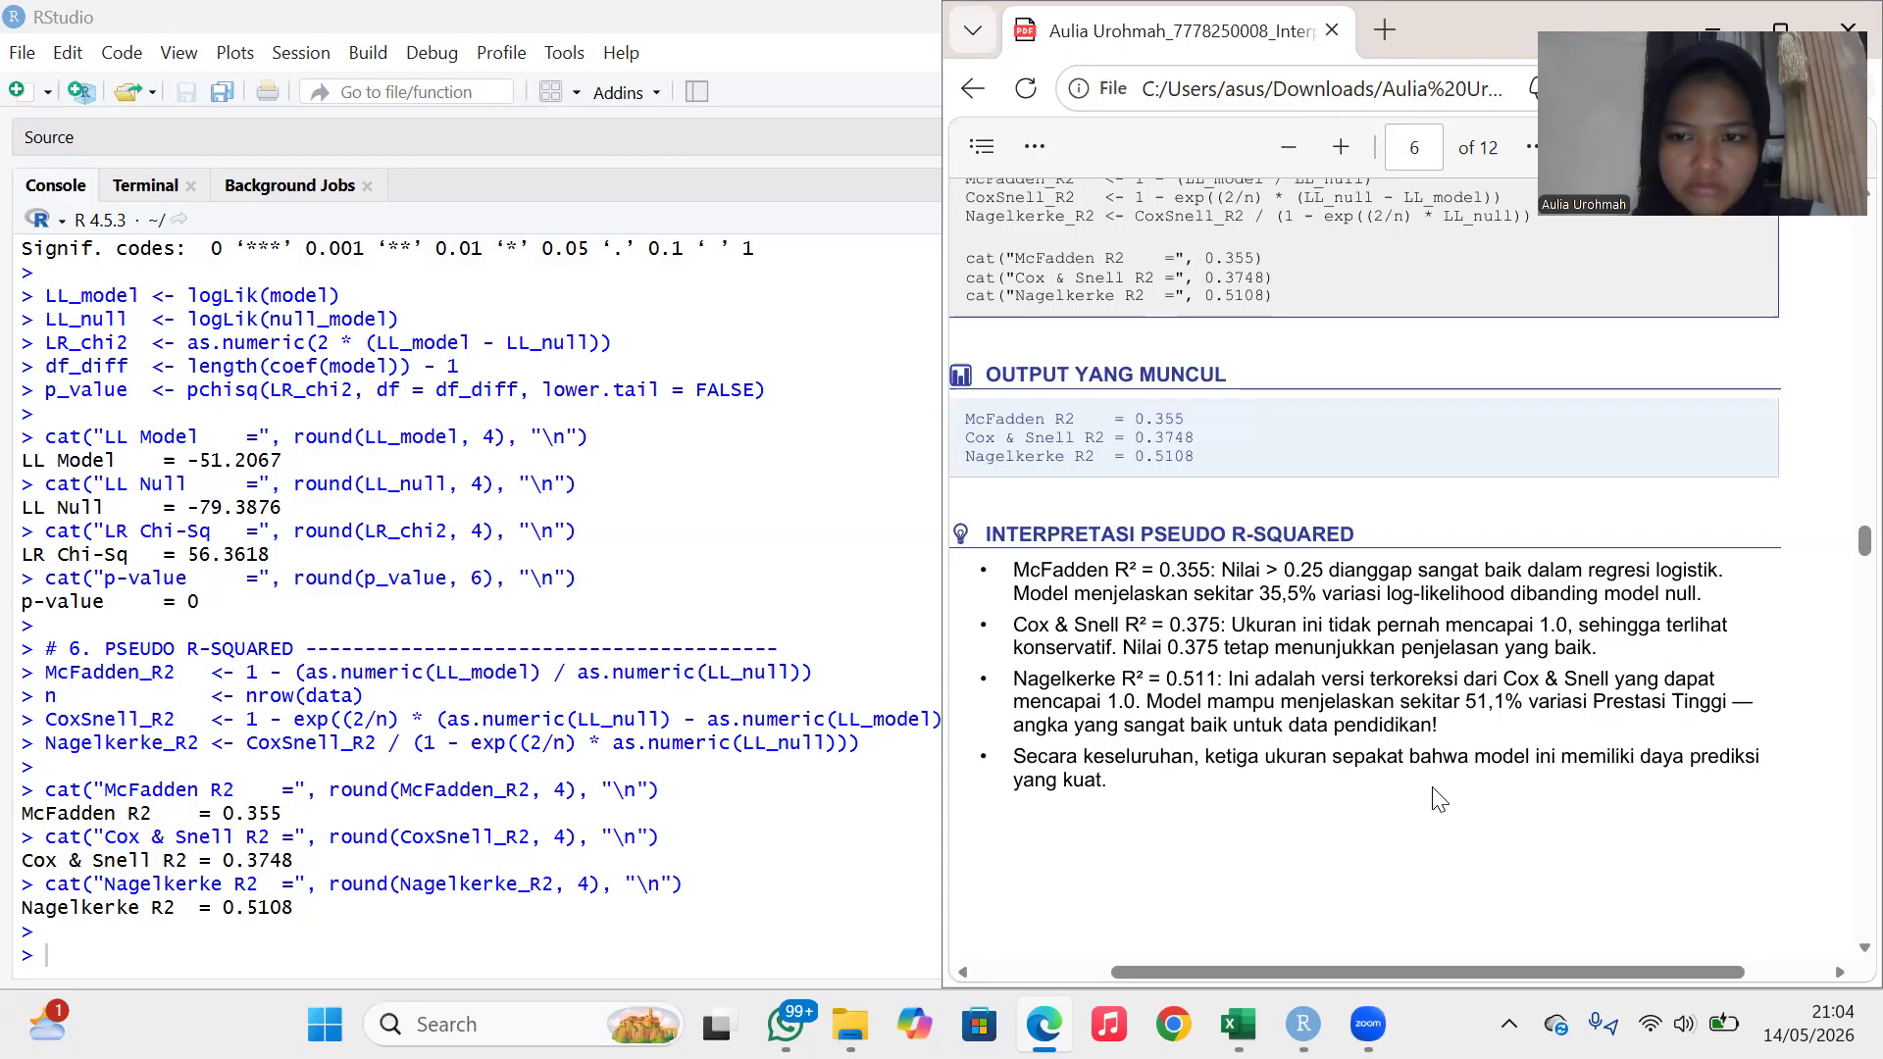
scroll(1577, 773, "down", 1)
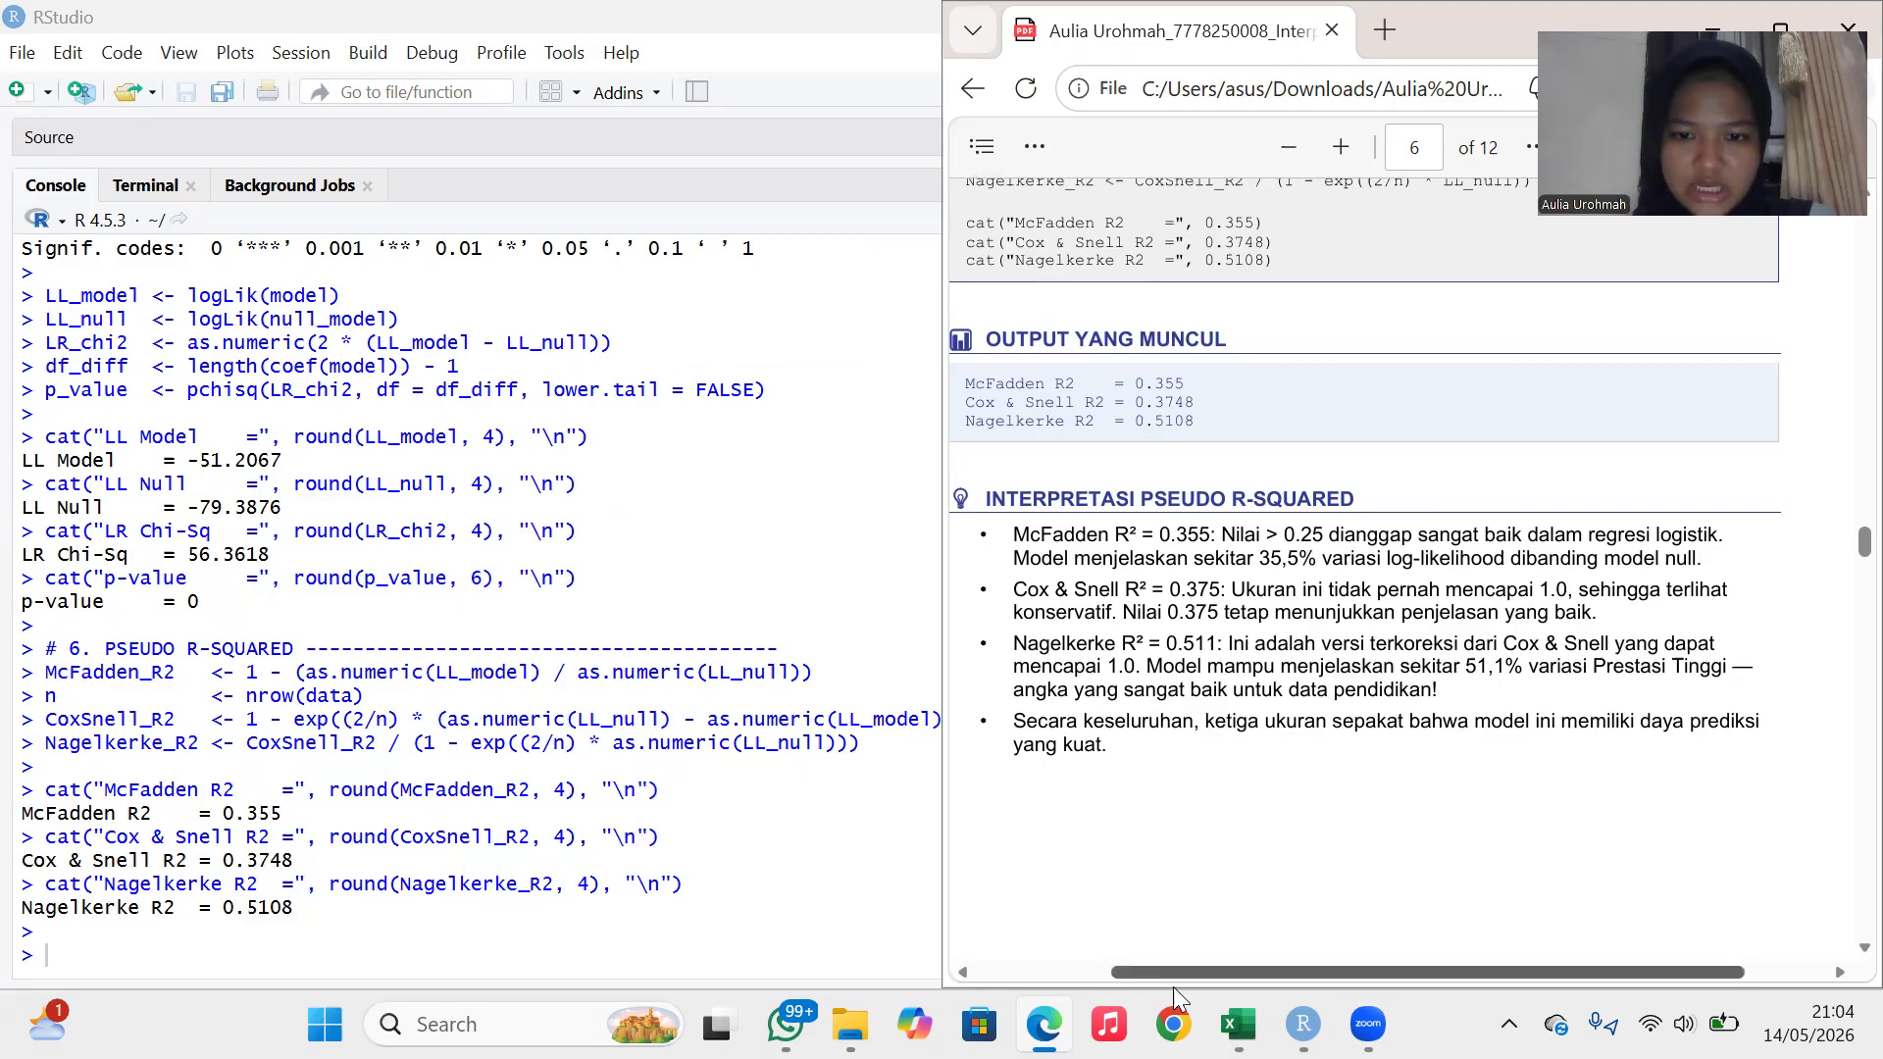
Bring the Excel script back beside the PDF and read BAGIAN F — Probabilitas Prediksi & Klasifikasi on page 7.
mouse_move(1238, 1024)
left_click(1363, 882)
key("alt+Tab")
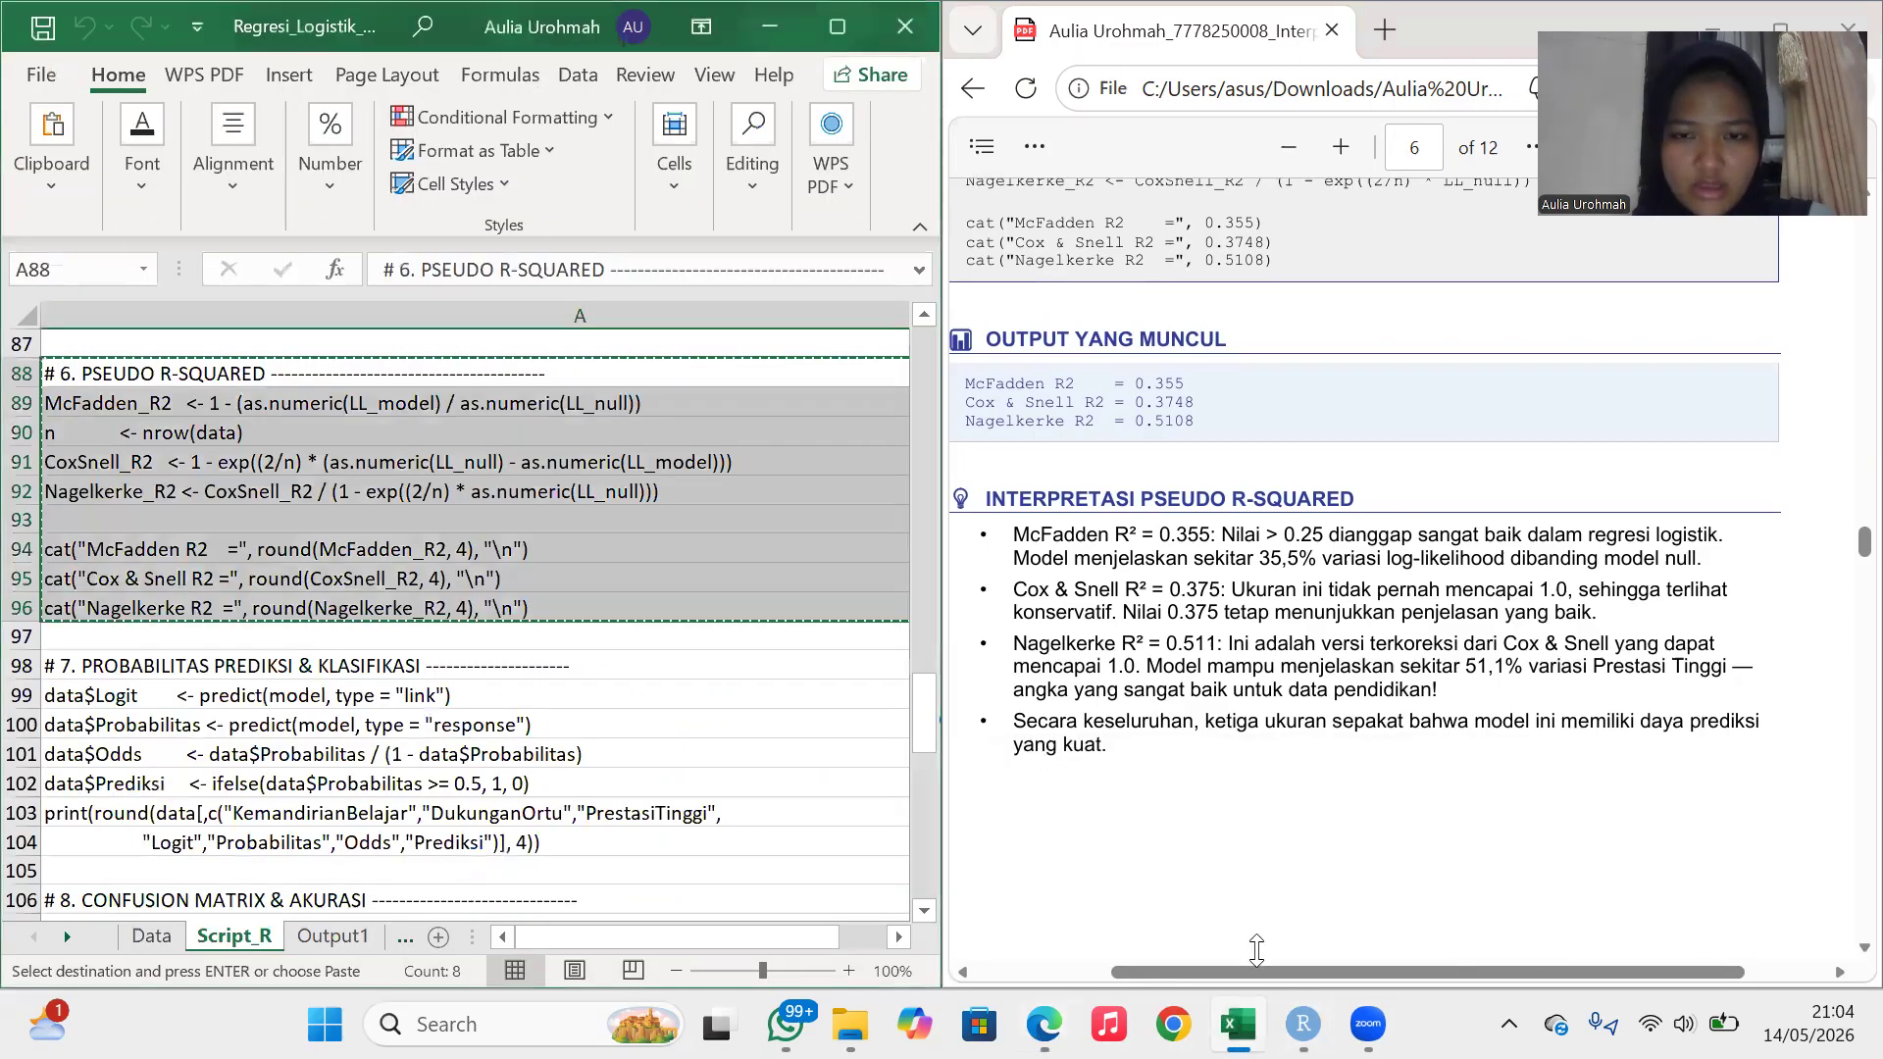
scroll(1337, 702, "down", 10)
scroll(1337, 702, "down", 3)
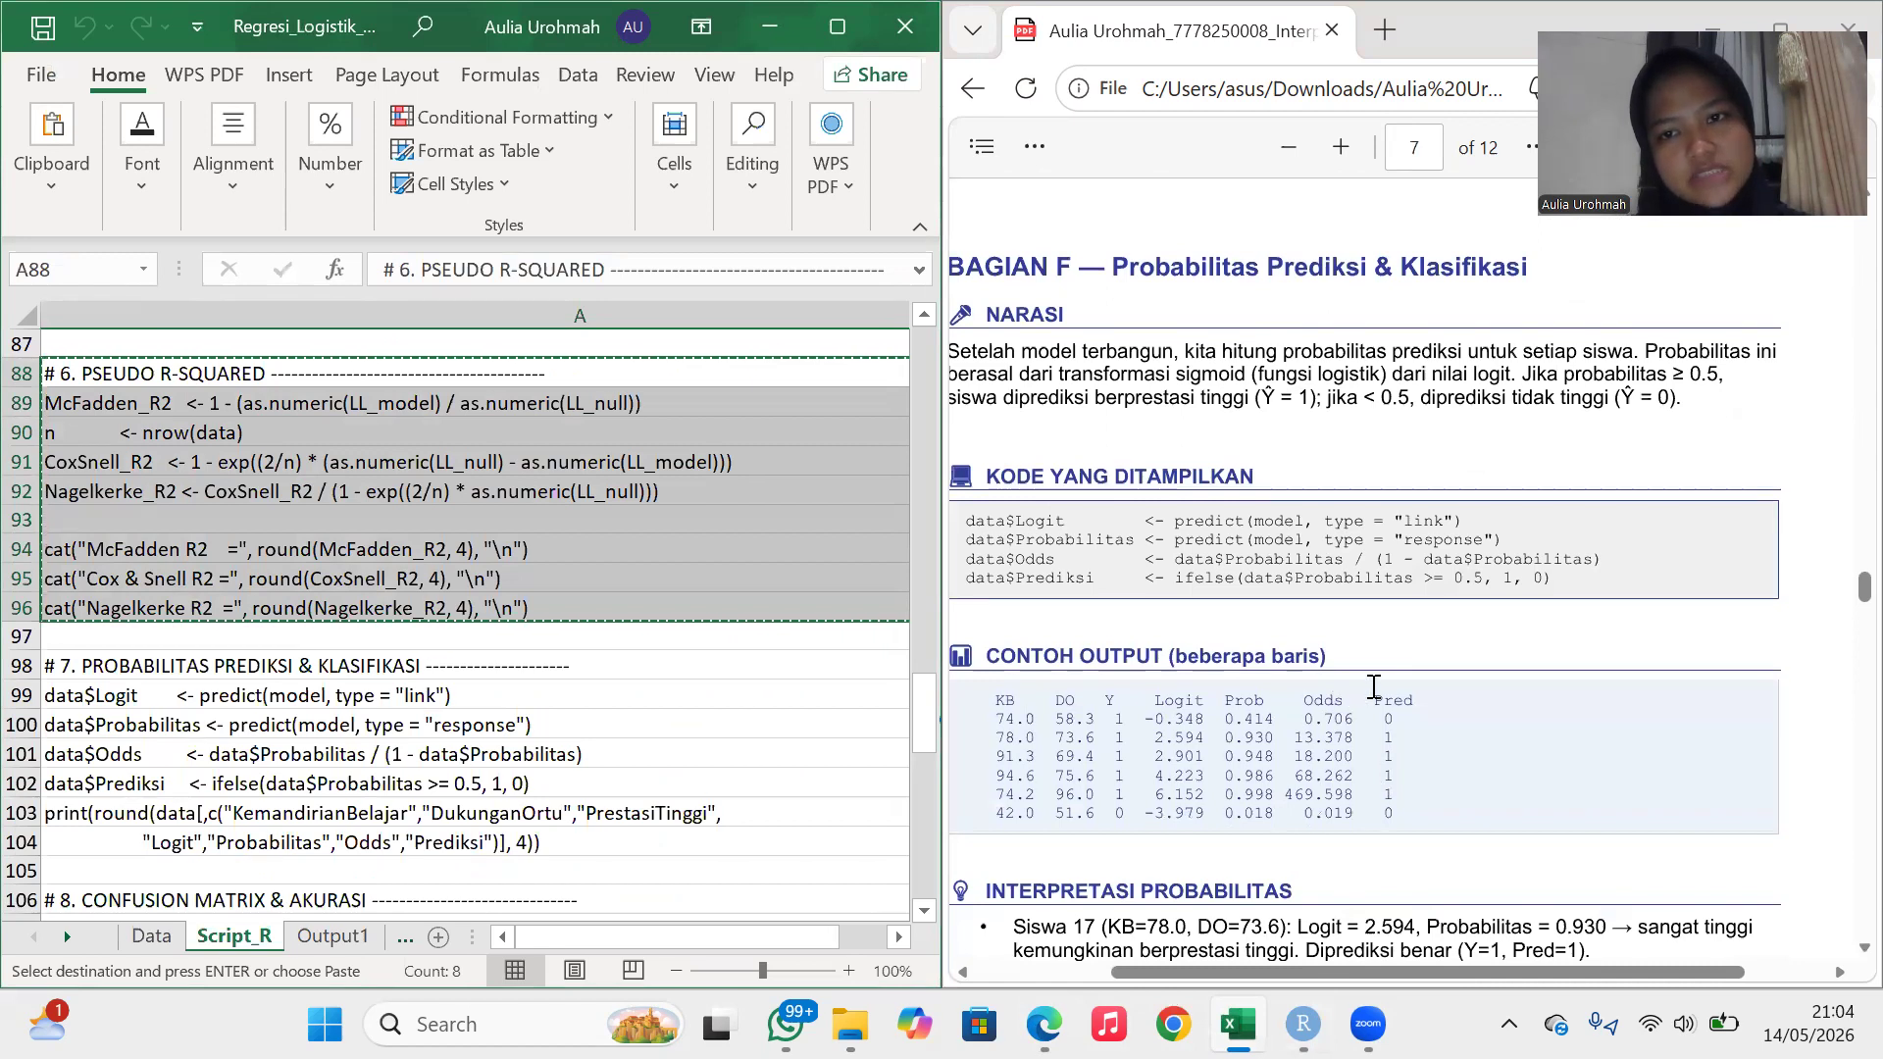
scroll(1373, 686, "left", 1)
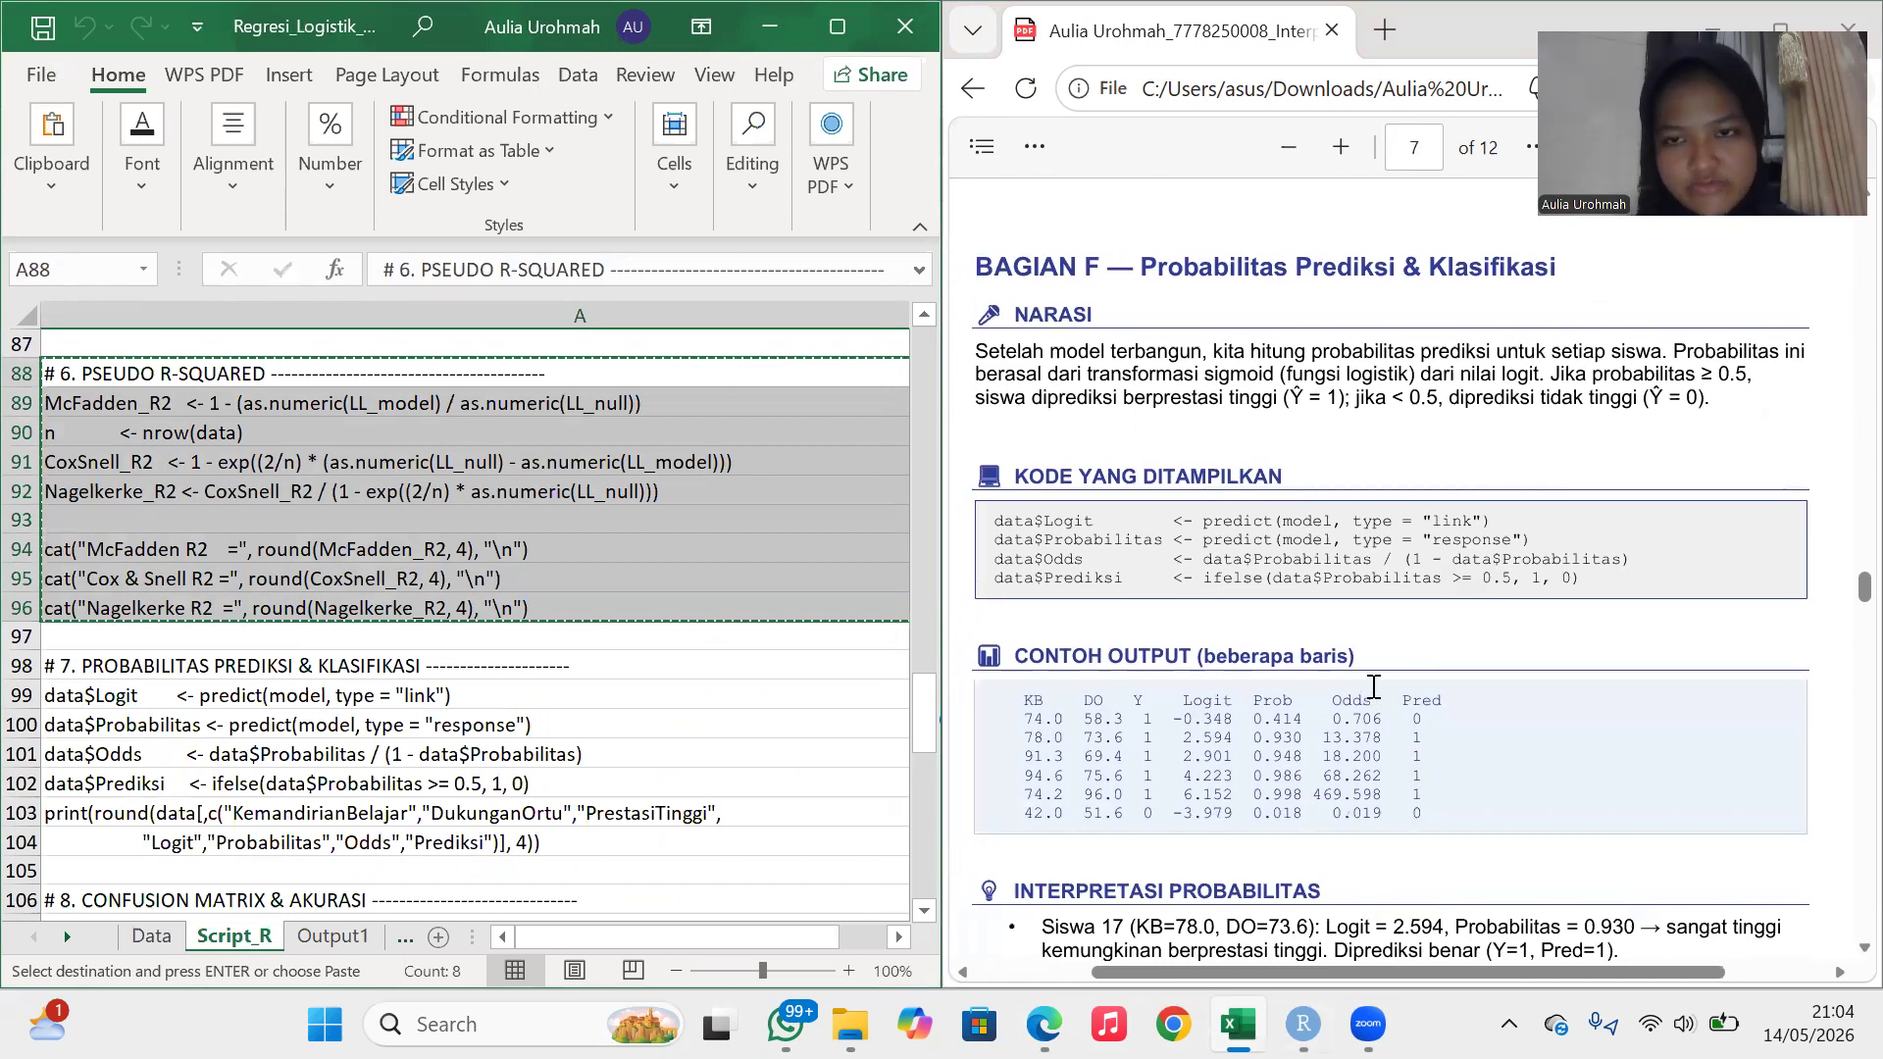
scroll(1300, 373, "down", 1)
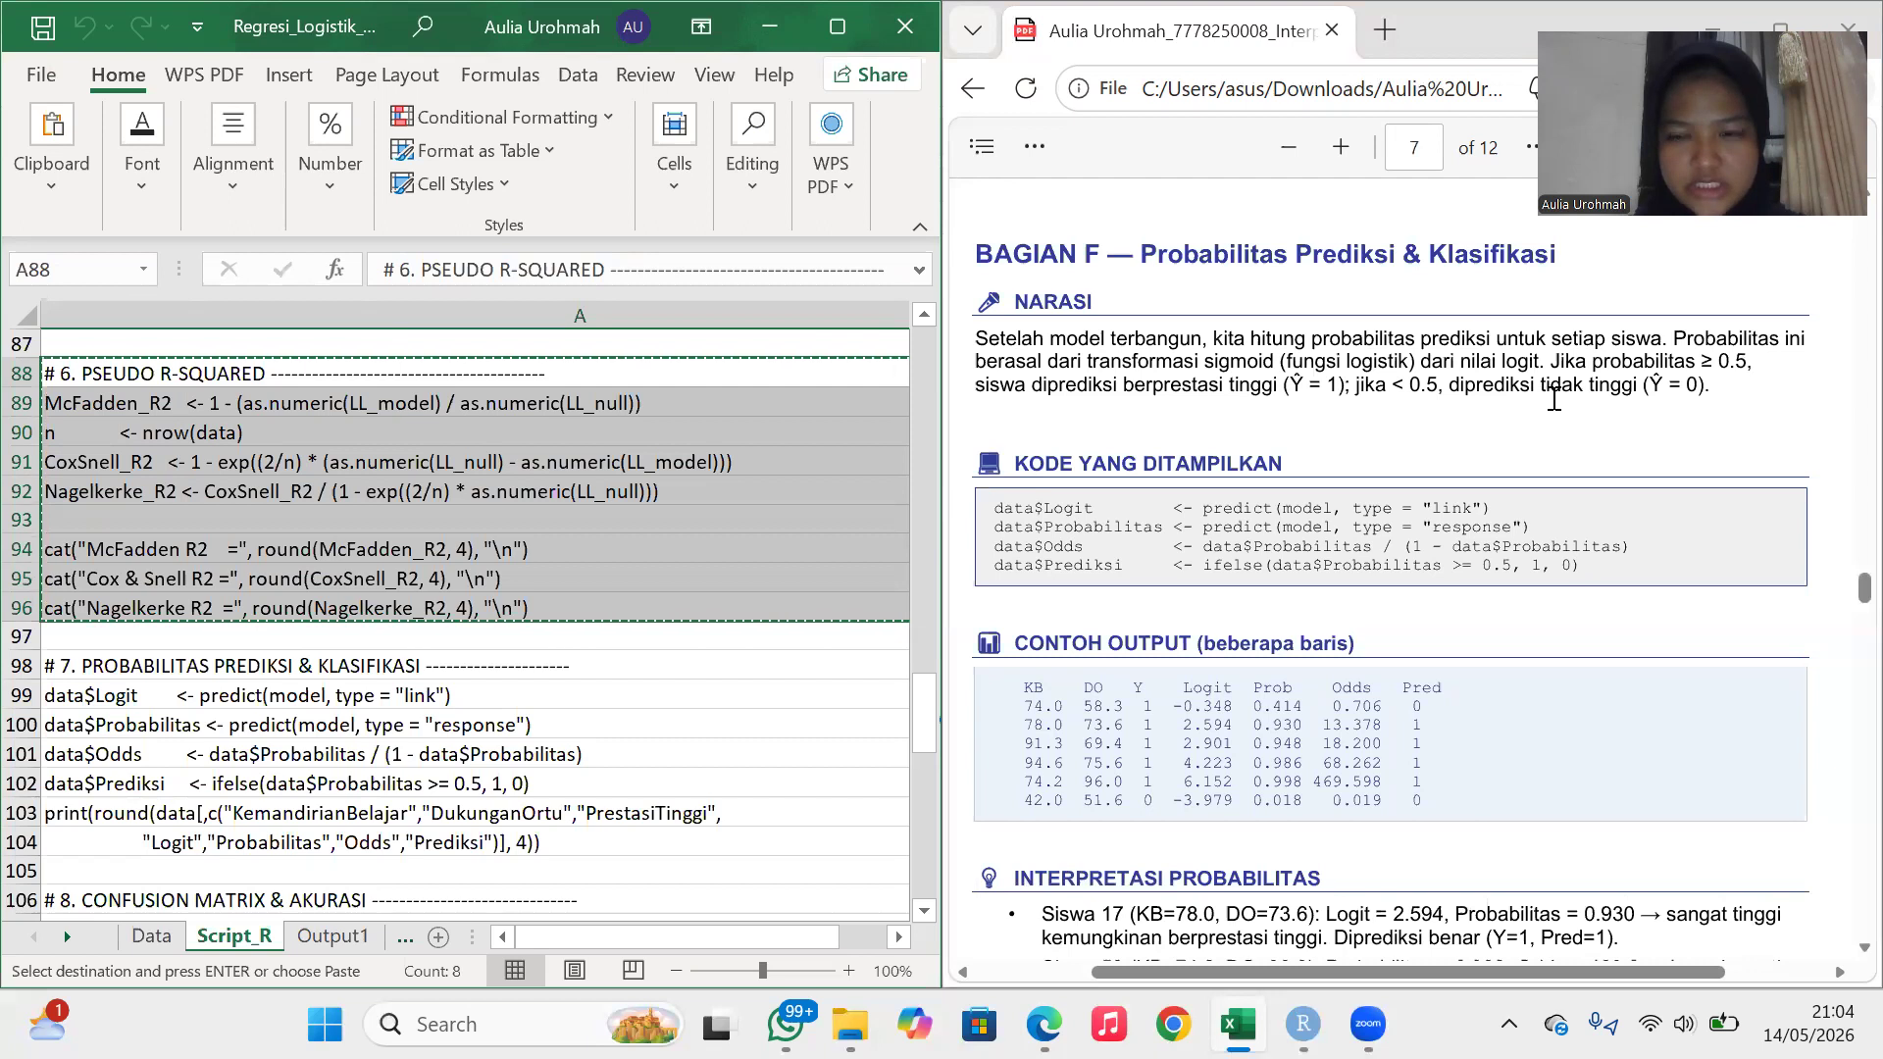
scroll(1553, 398, "down", 3)
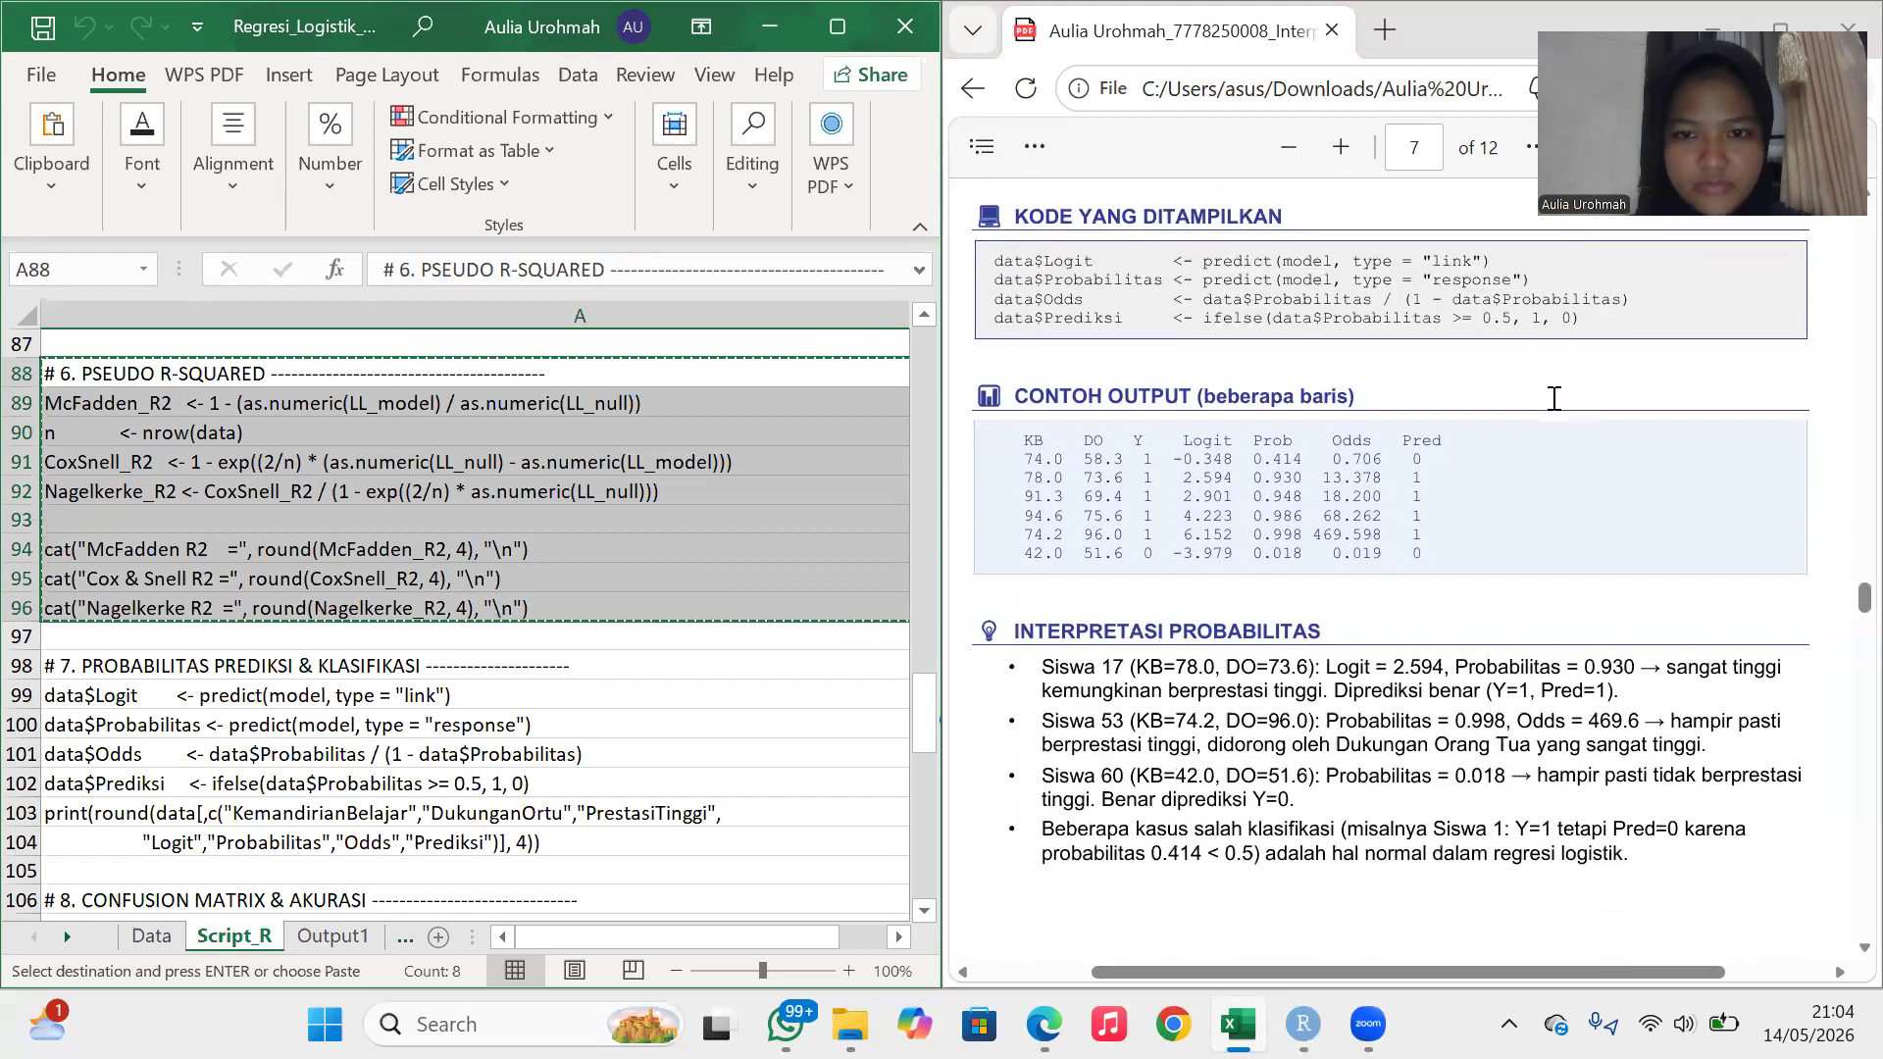
scroll(1553, 398, "down", 1)
Copy the "# 7. PROBABILITAS PREDIKSI & KLASIFIKASI" code block in A98:A104 of the Script_R sheet.
left_click(630, 668)
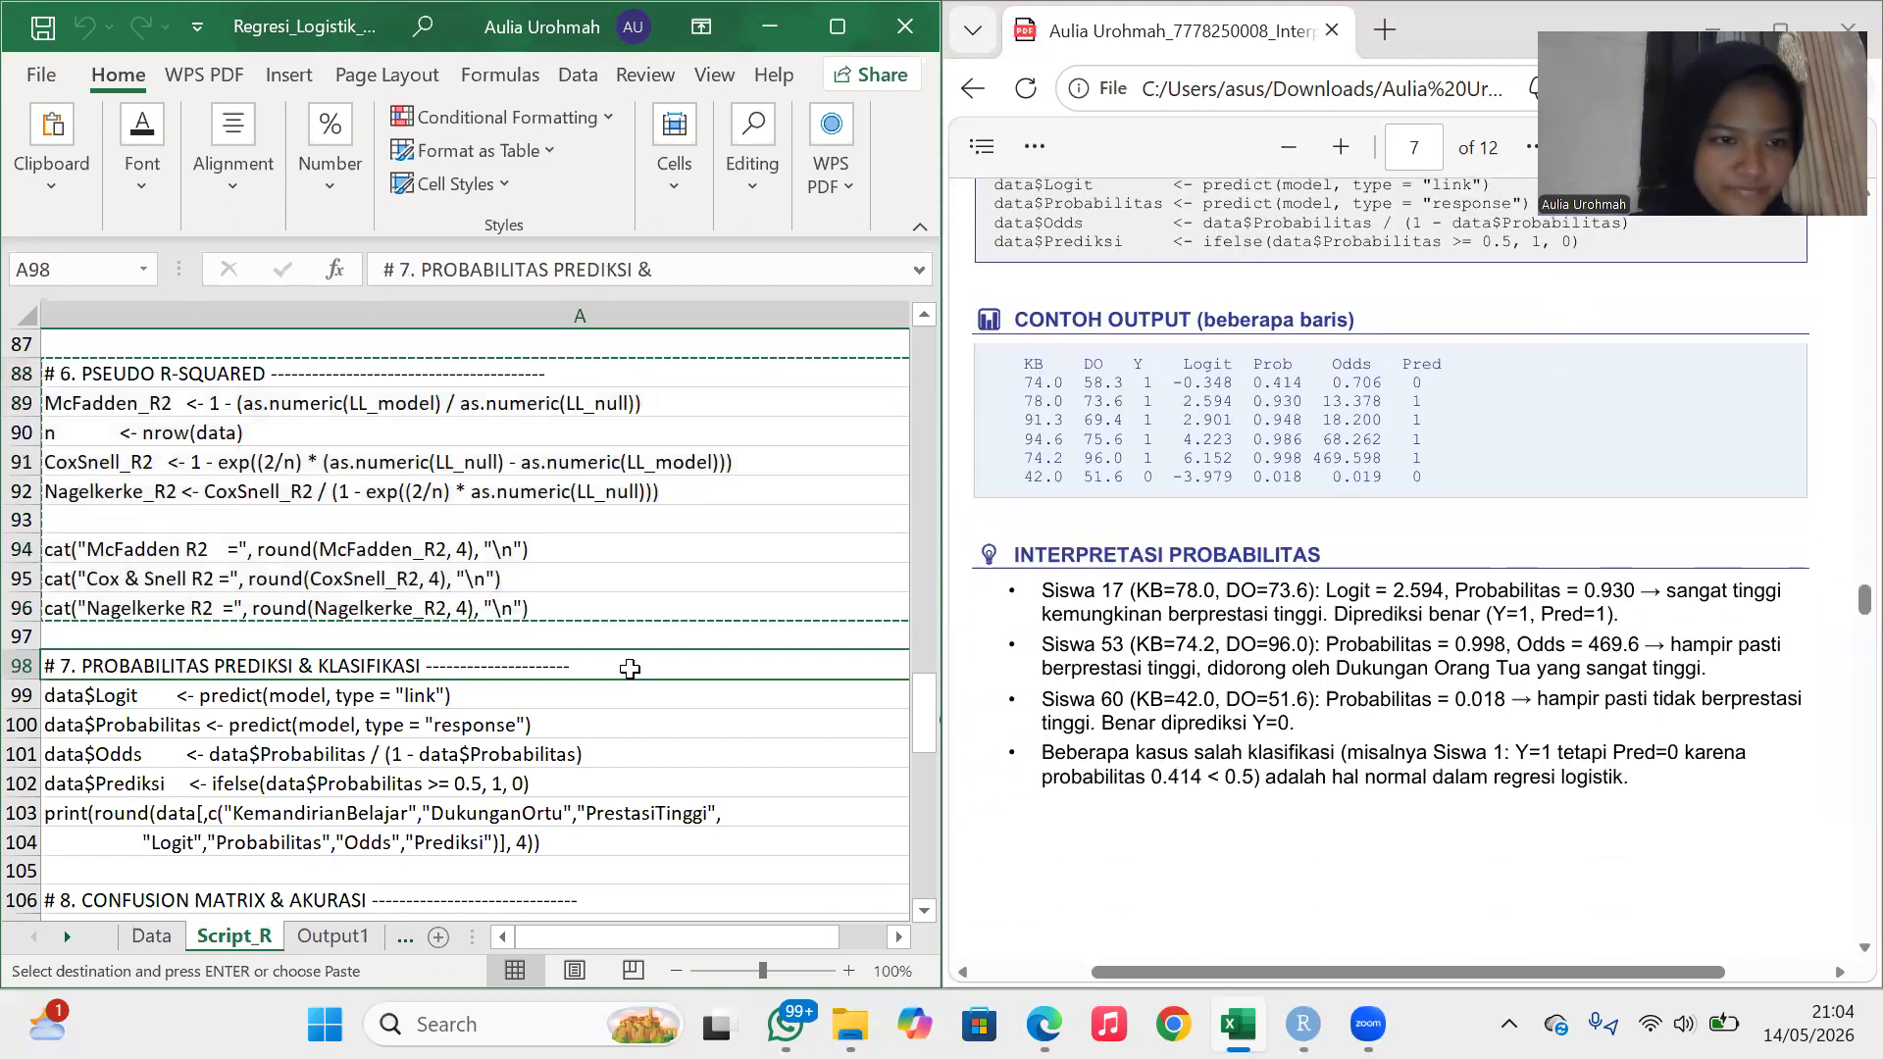
scroll(211, 461, "down", 3)
left_click_drag(210, 461, 201, 657)
key("ctrl+c")
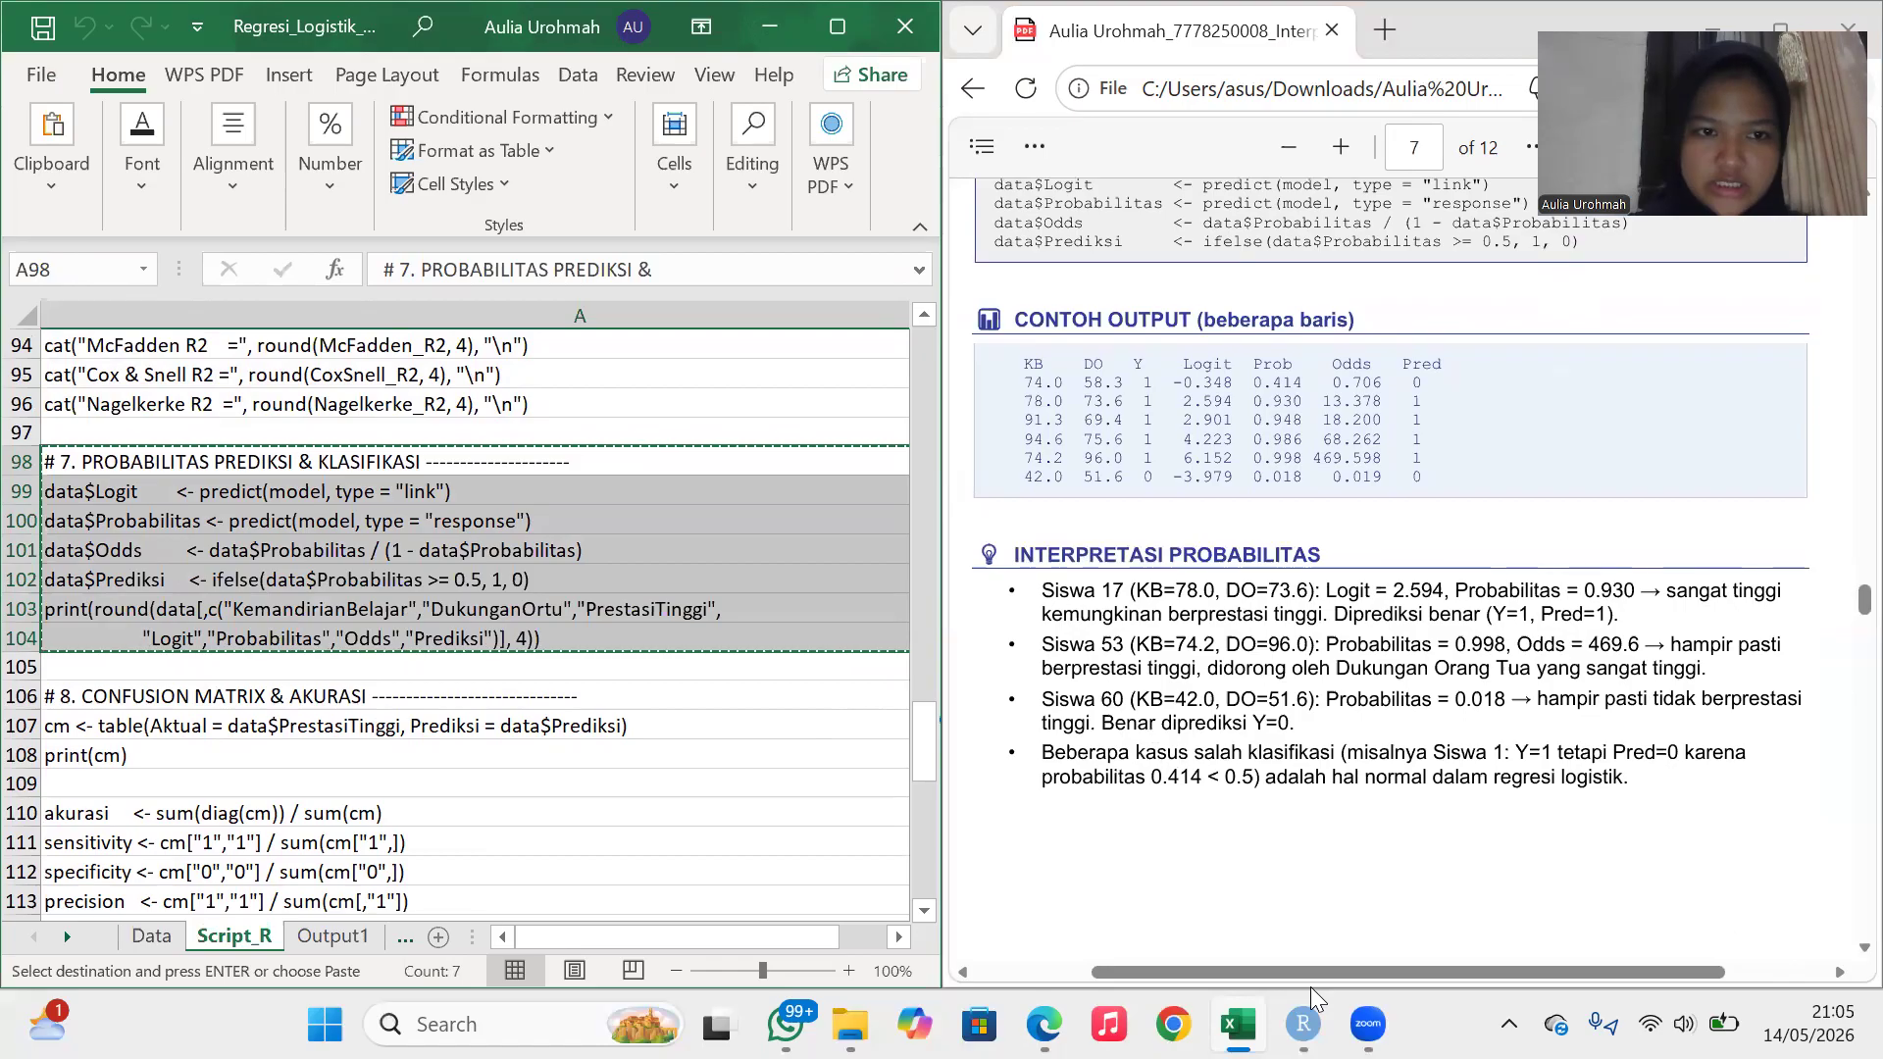
Switch to RStudio and run the copied predicted probability and classification code in the console.
mouse_move(1303, 1019)
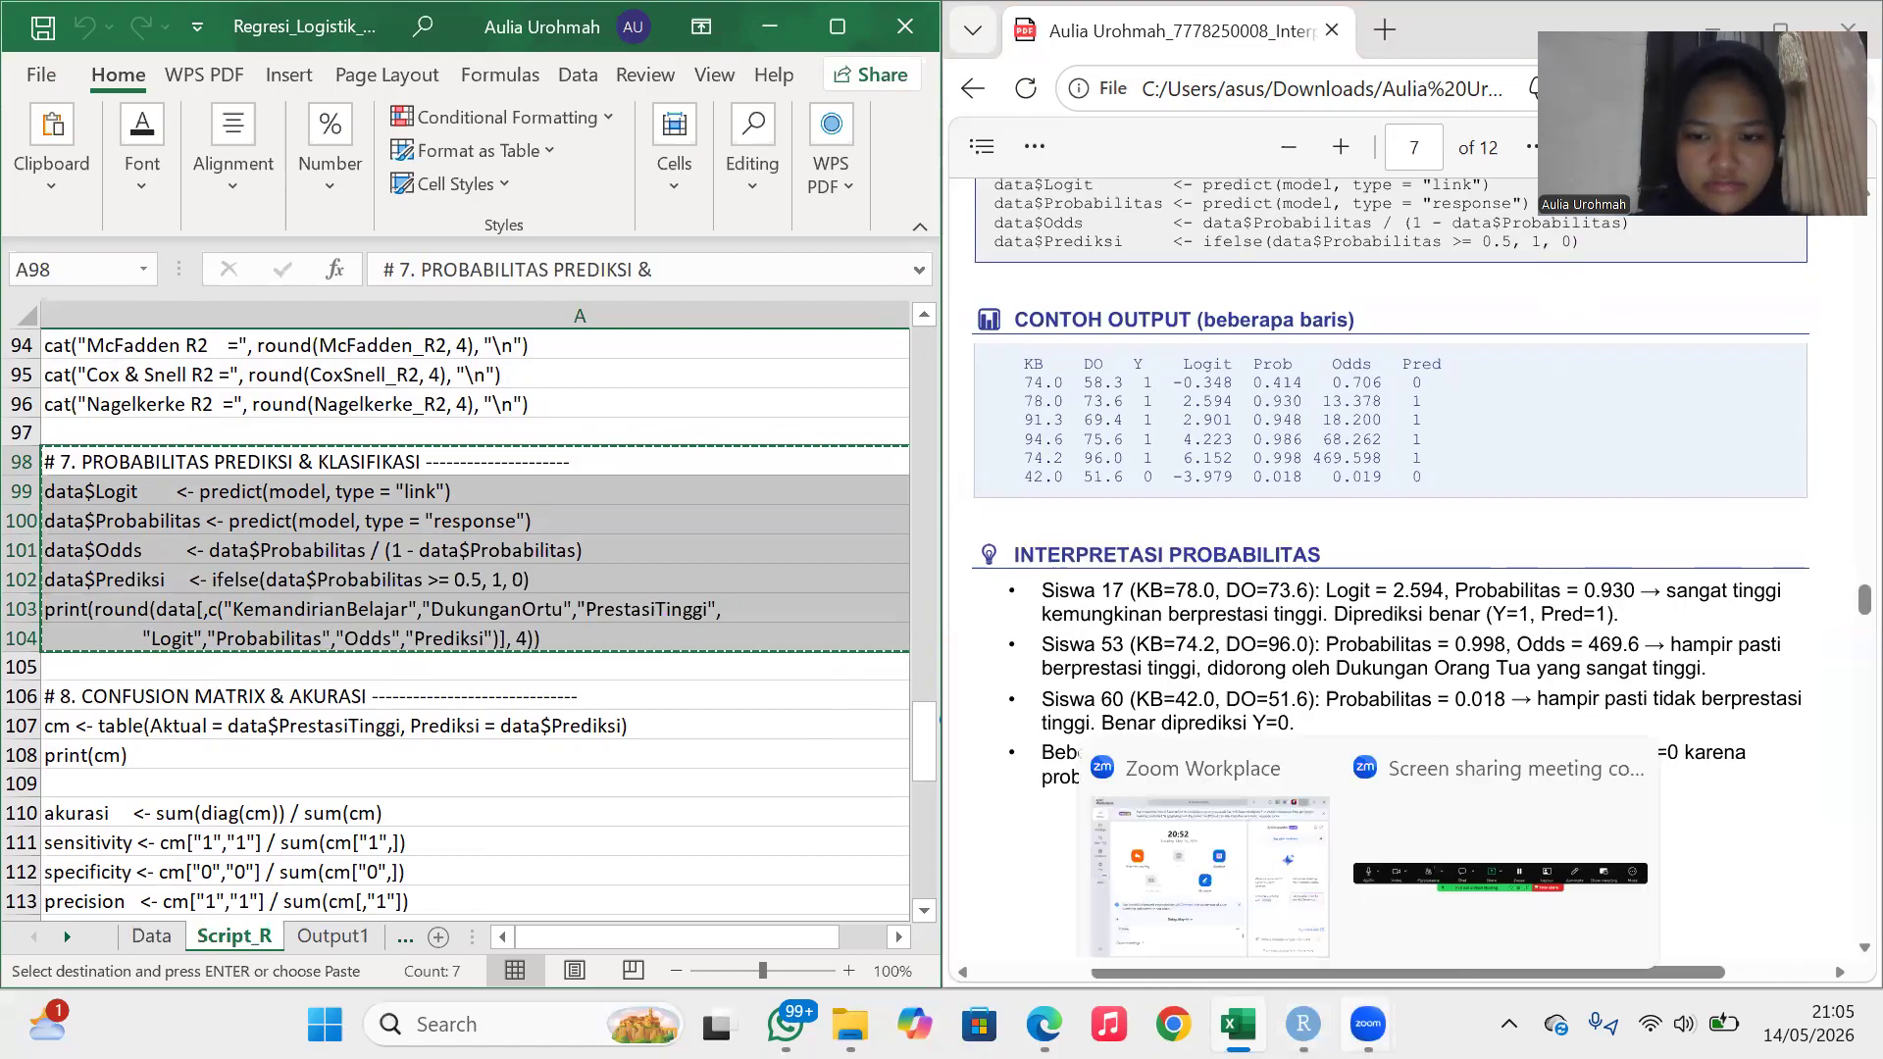
left_click(1303, 1024)
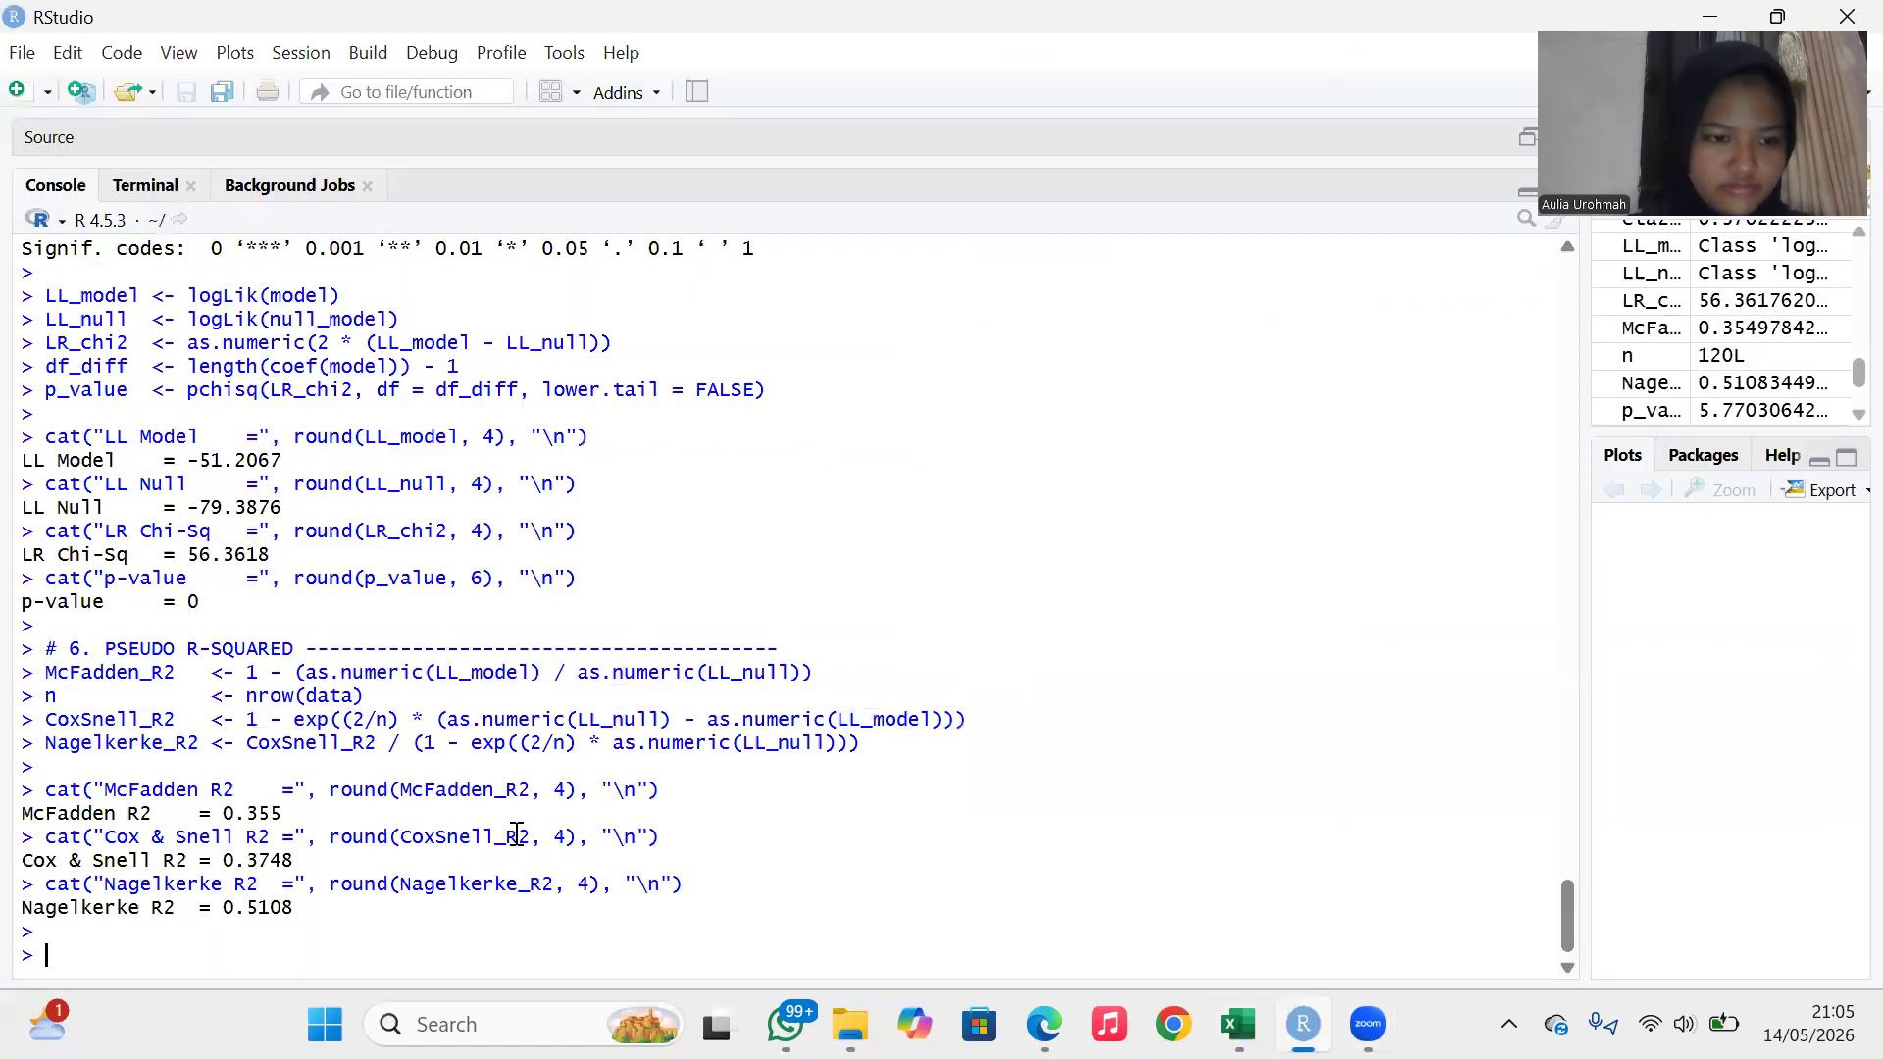
key("ctrl+v")
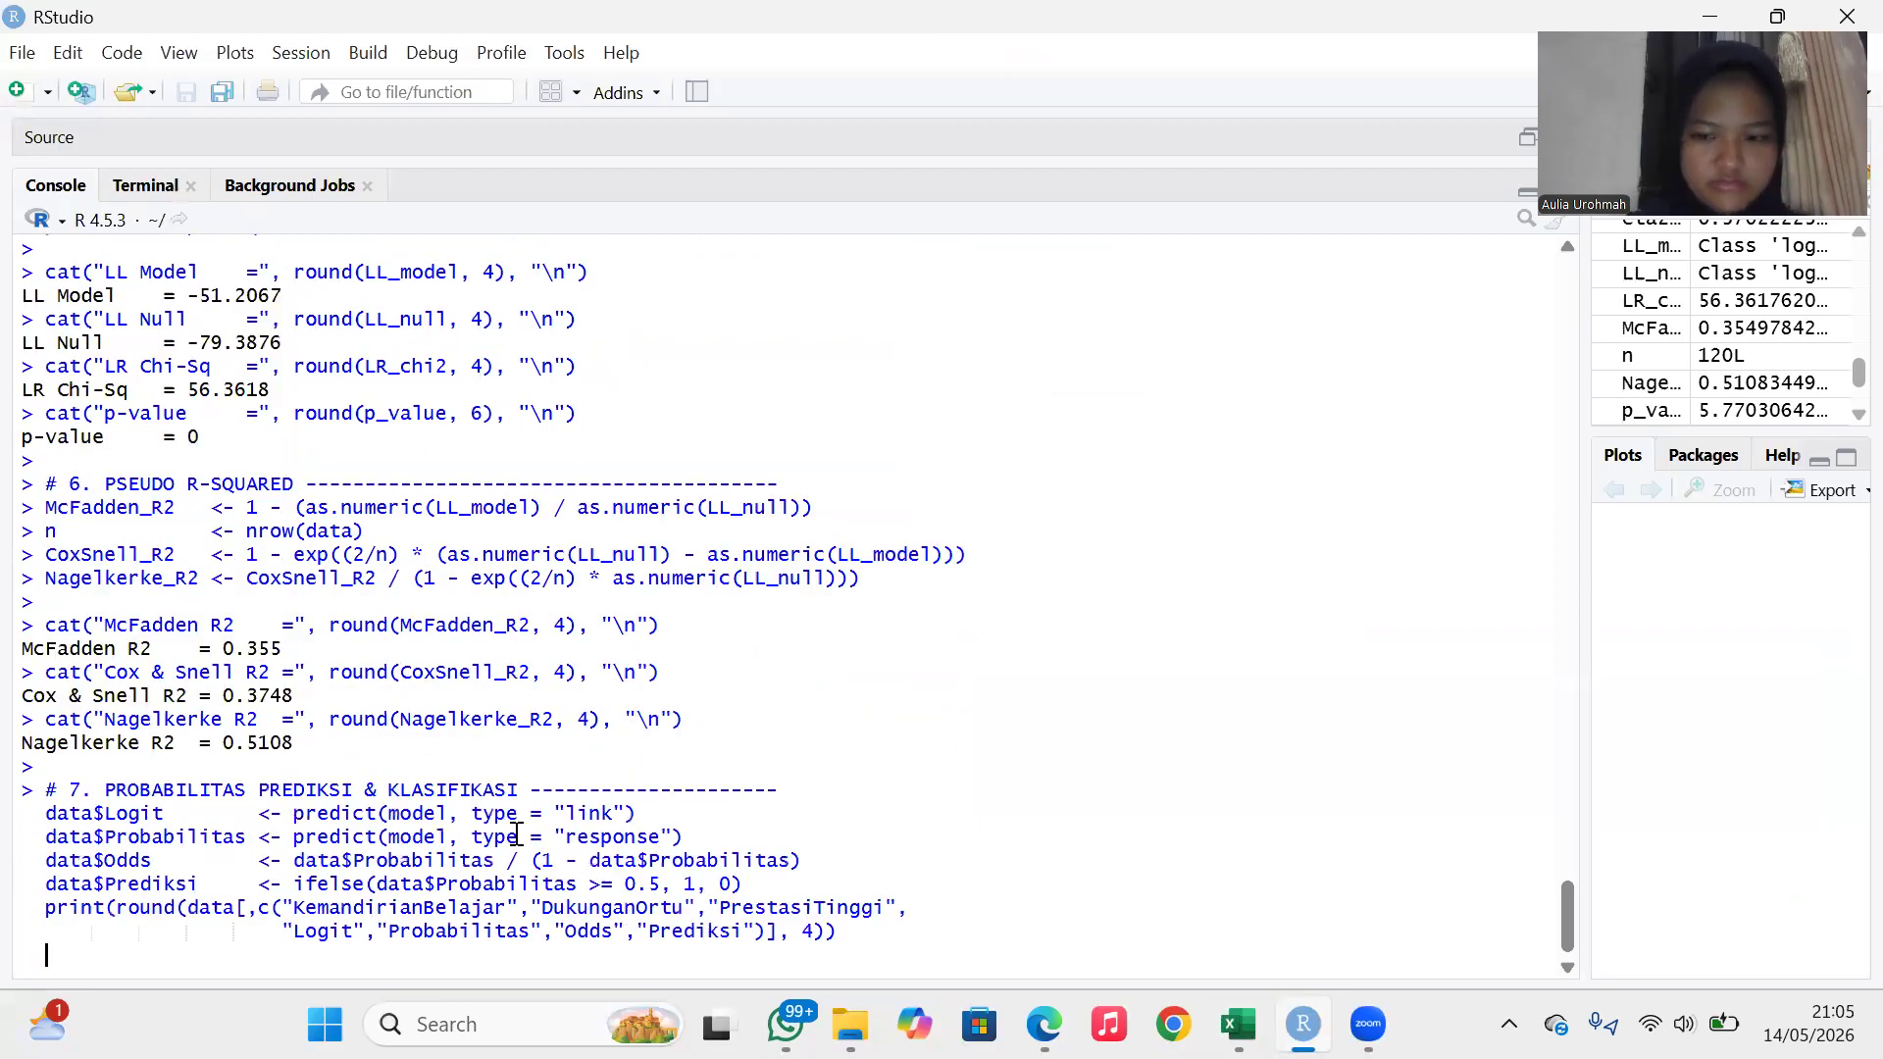
key("Return")
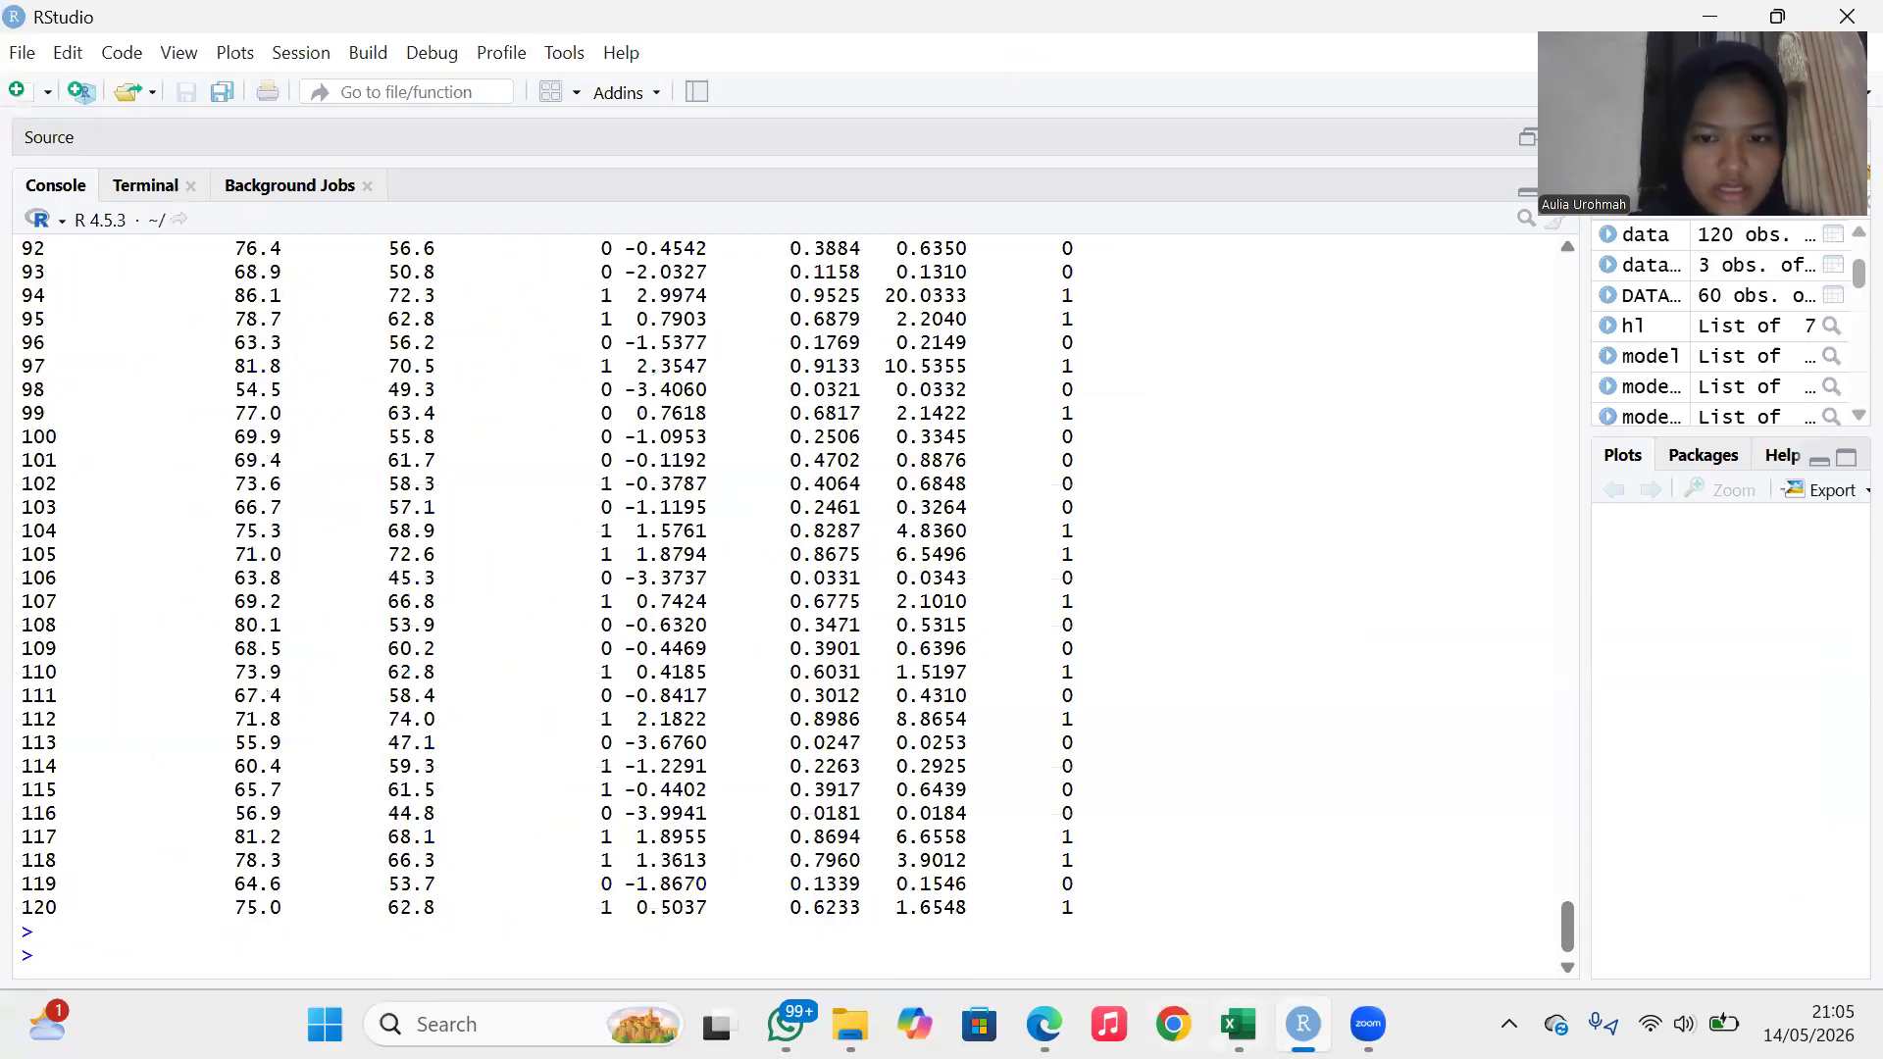
Switch to the PDF in Edge and review the sample output and probability interpretation of BAGIAN F.
mouse_move(1238, 1023)
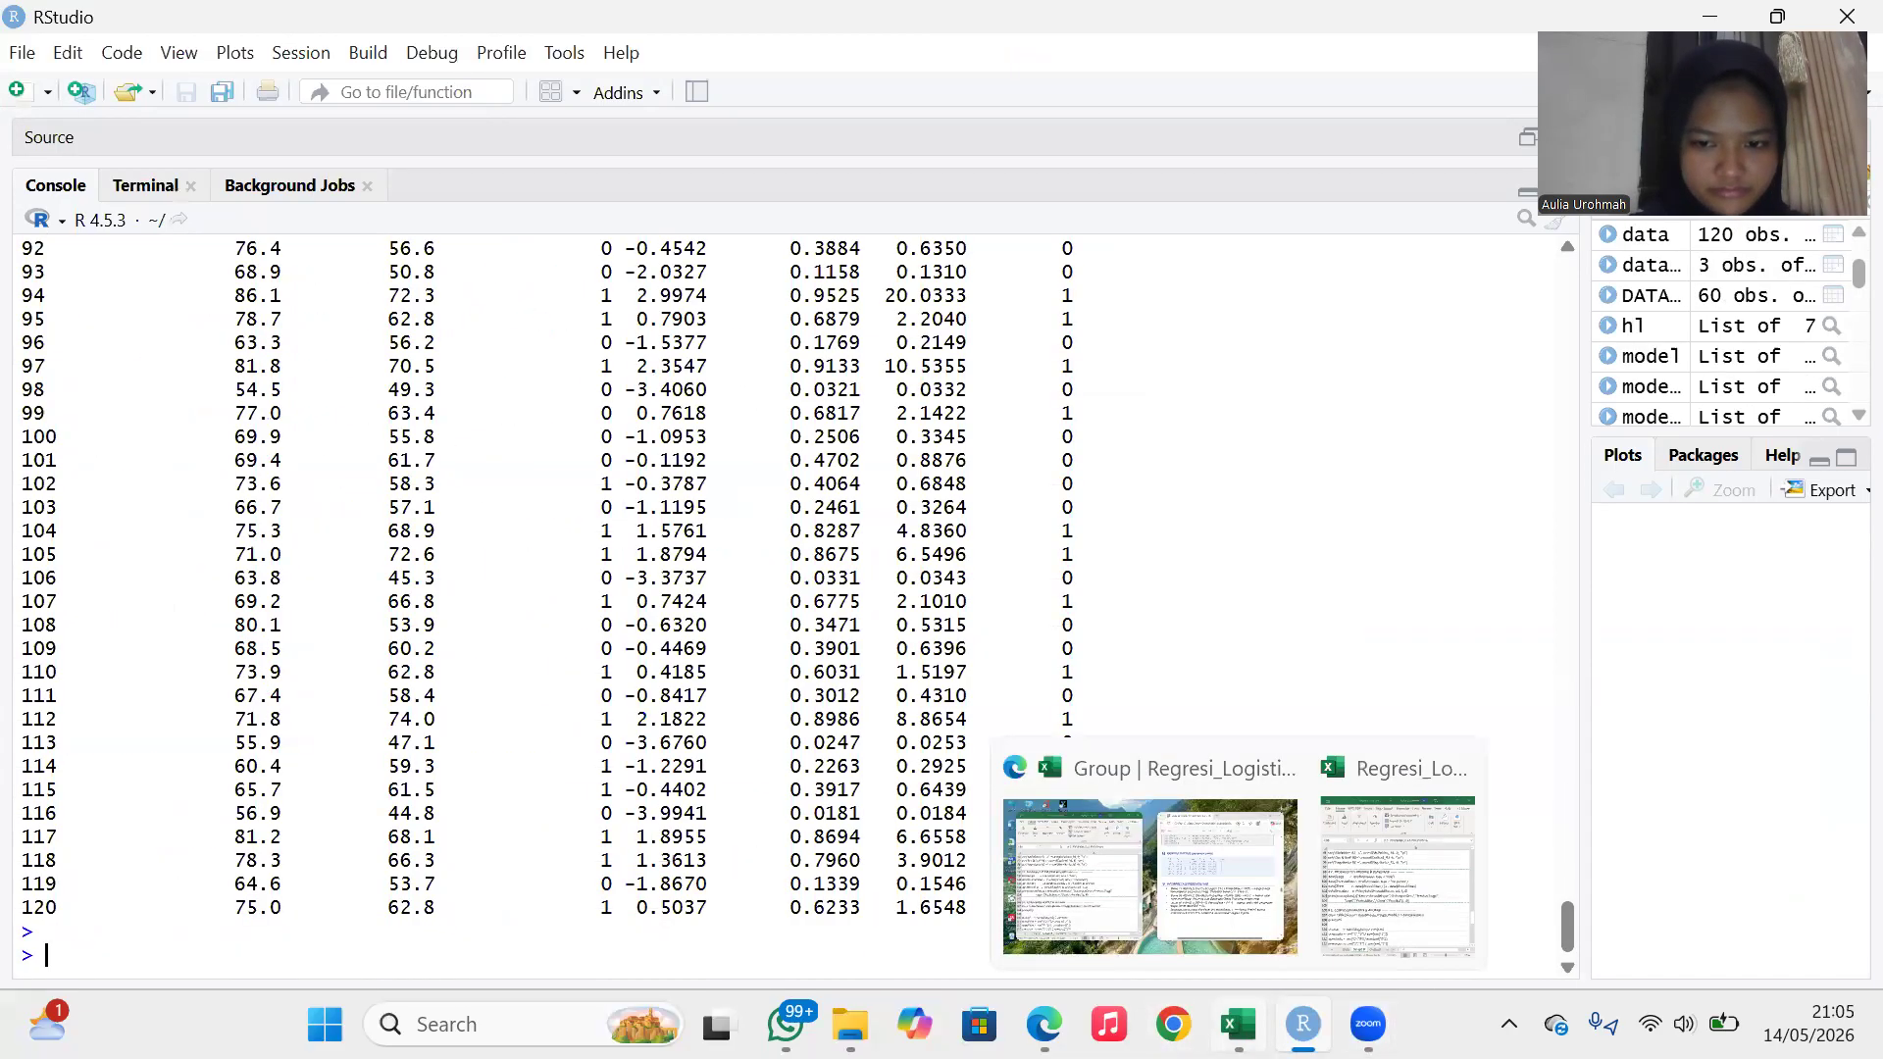
left_click(1045, 1024)
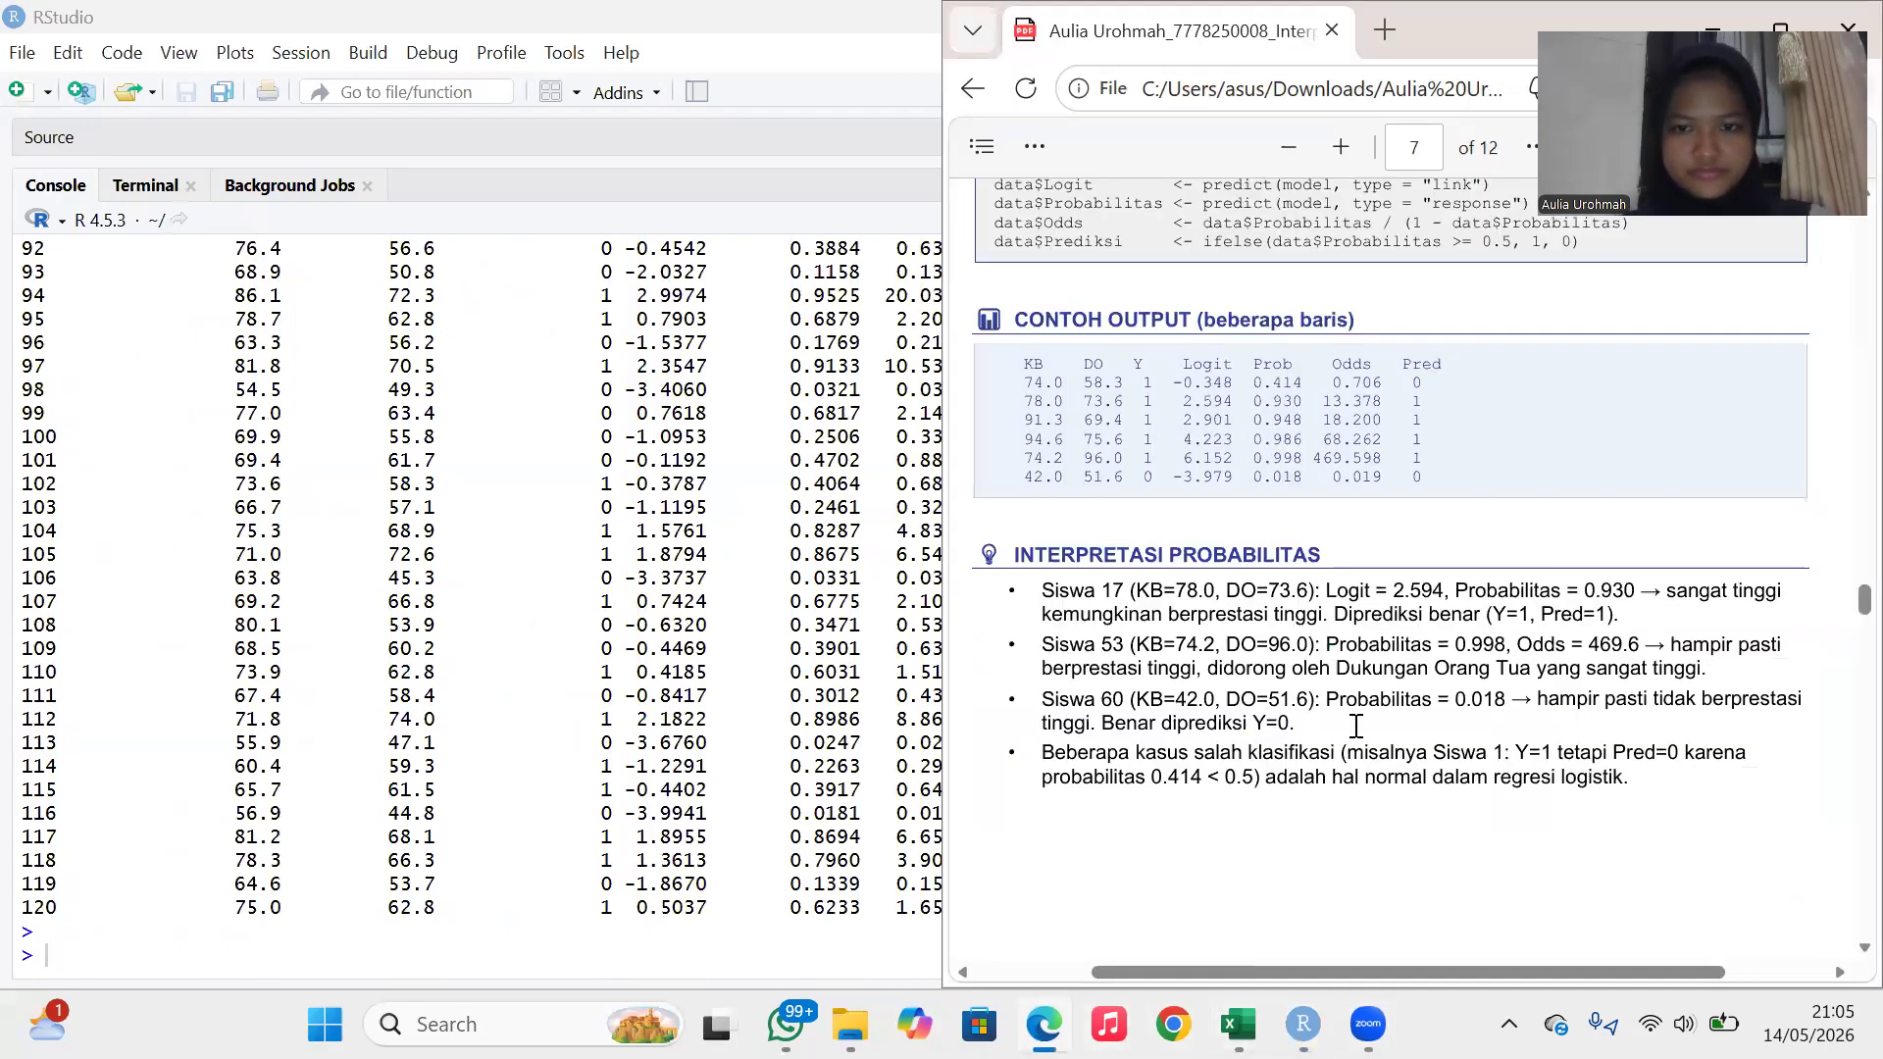
scroll(1356, 725, "down", 1)
scroll(1356, 725, "right", 2)
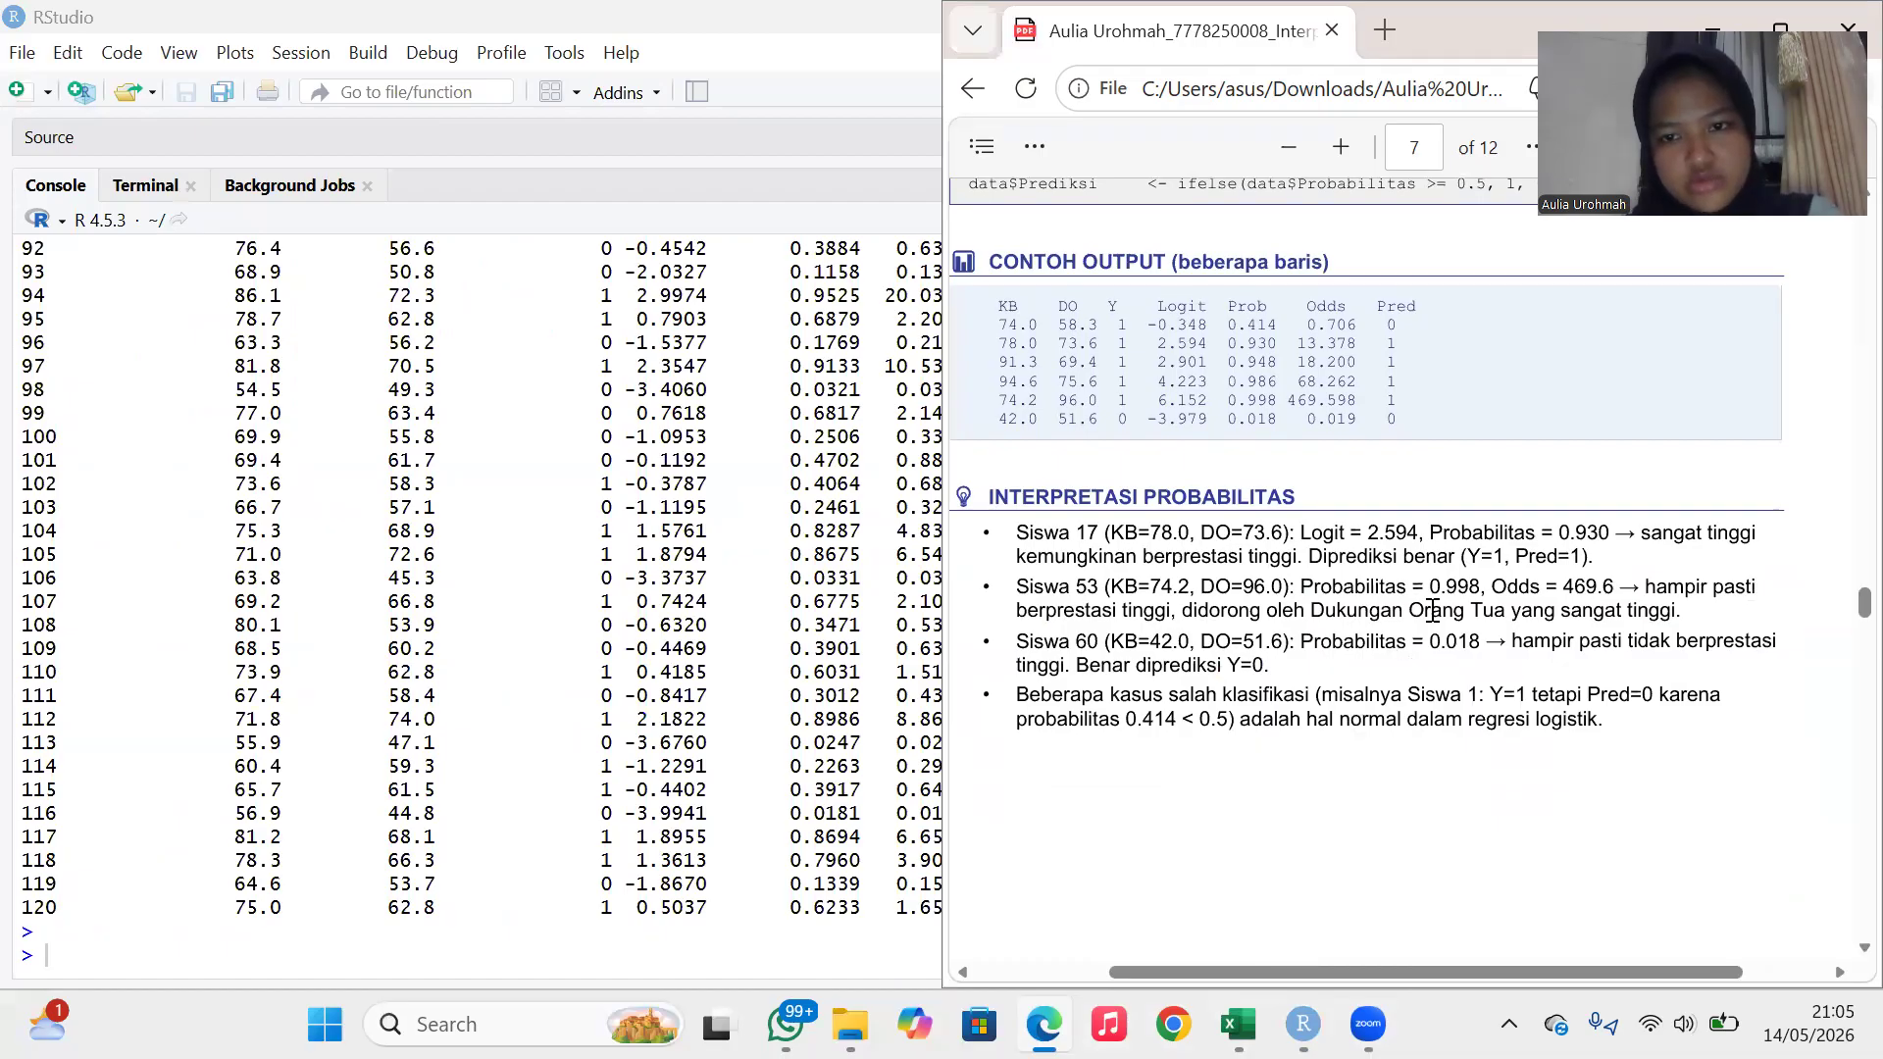
scroll(1432, 610, "up", 4)
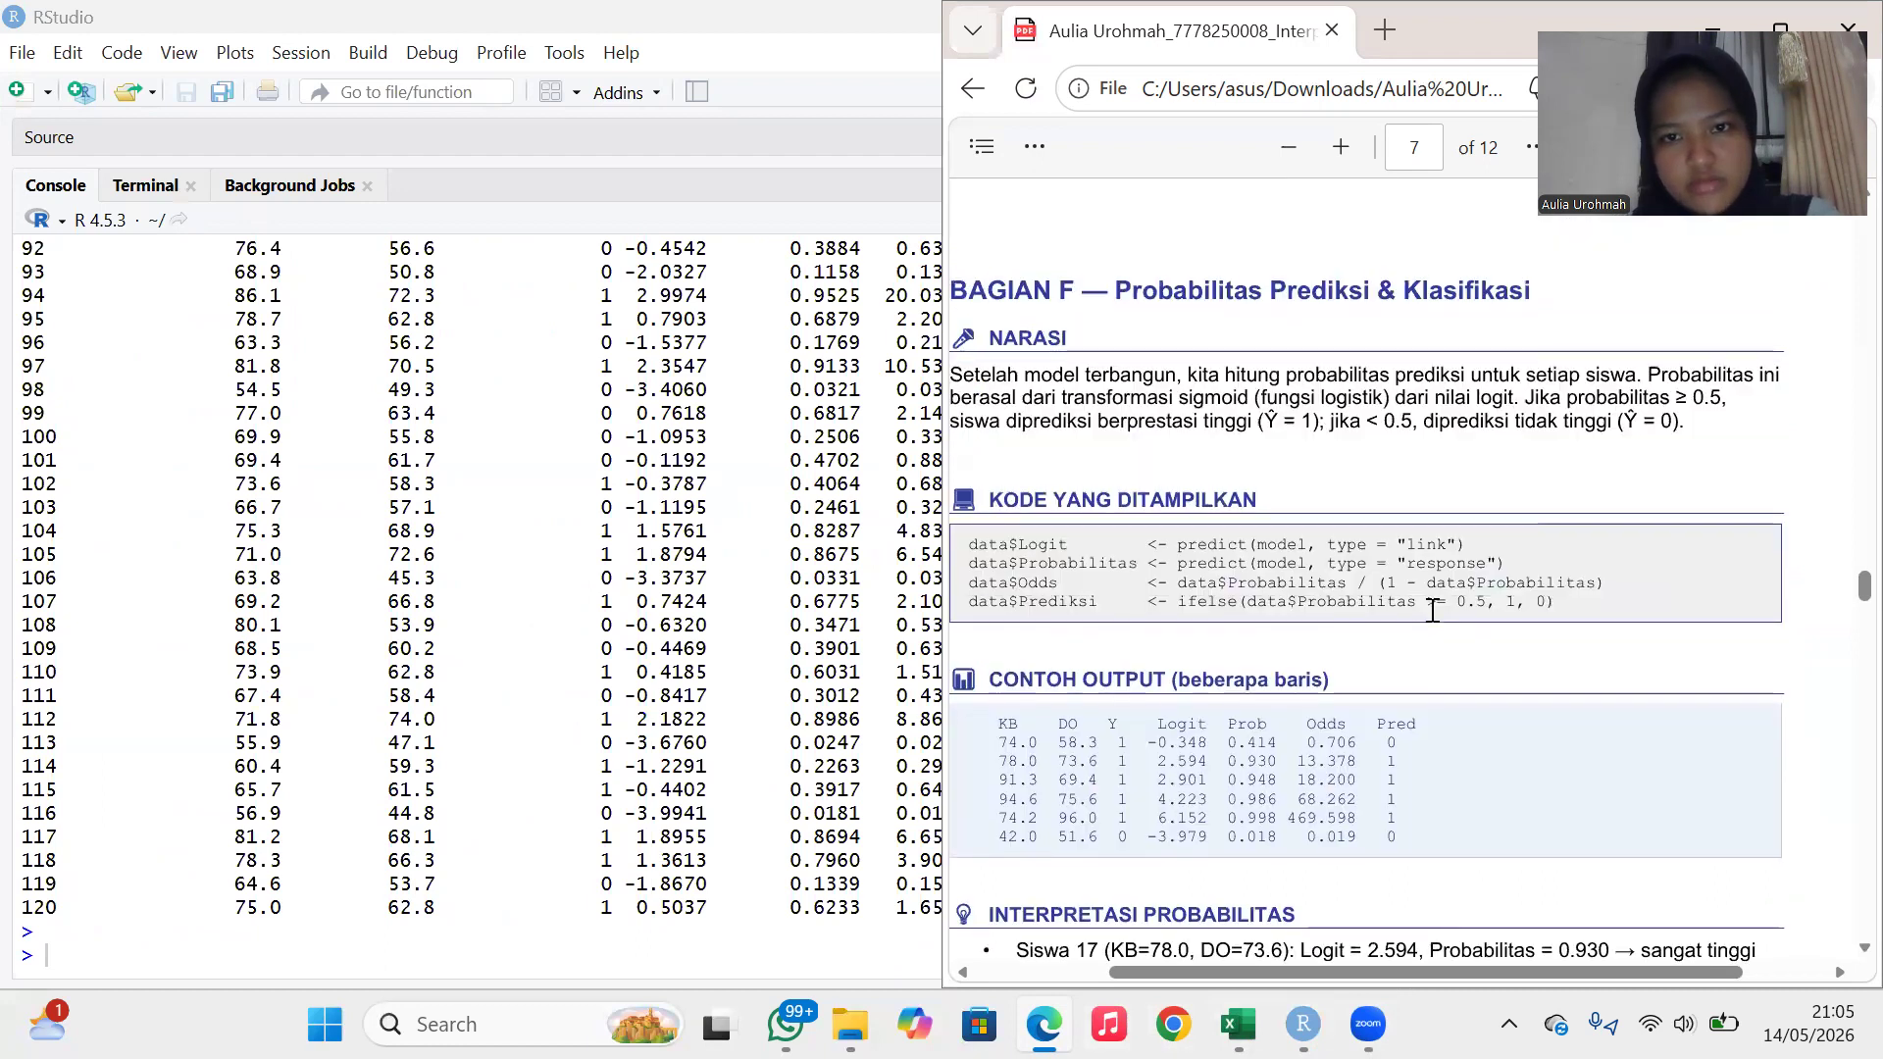
Read the sample output and the INTERPRETASI PROBABILITAS notes of BAGIAN F on page 7 of the PDF.
scroll(1433, 610, "down", 2)
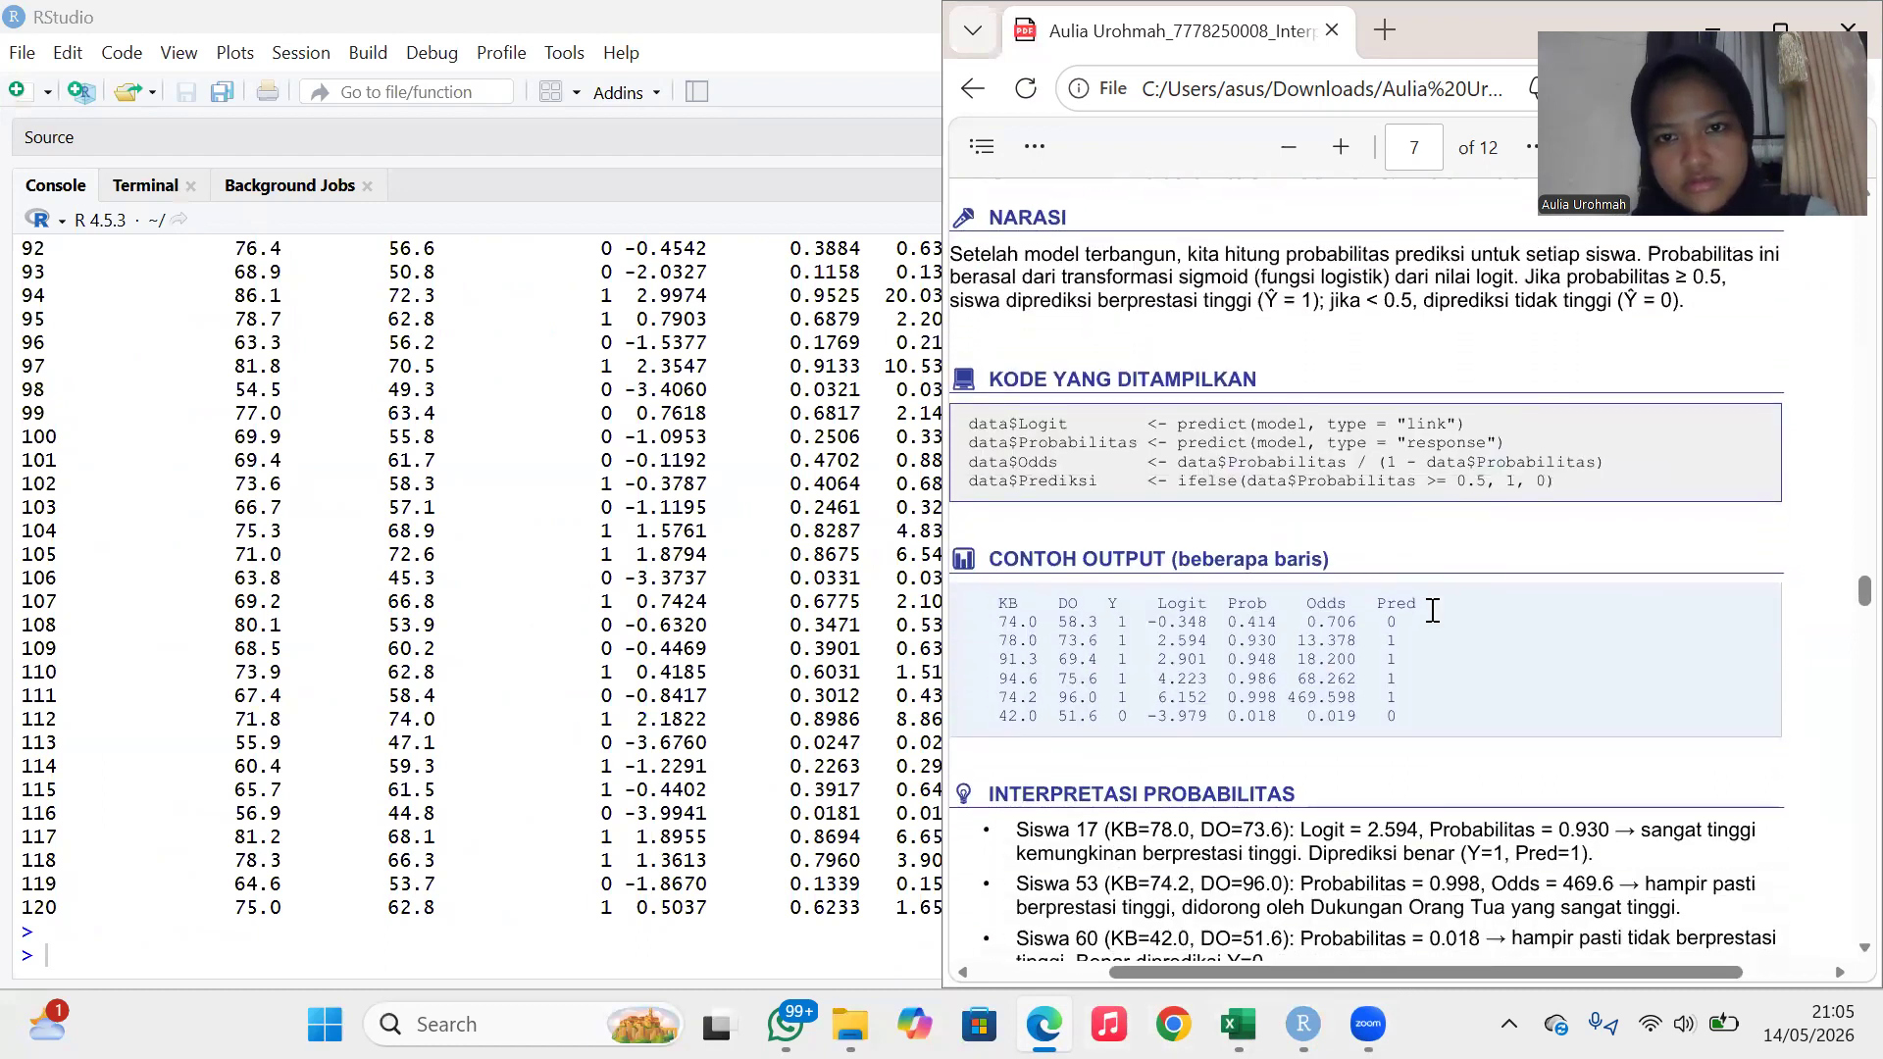
scroll(1432, 610, "down", 2)
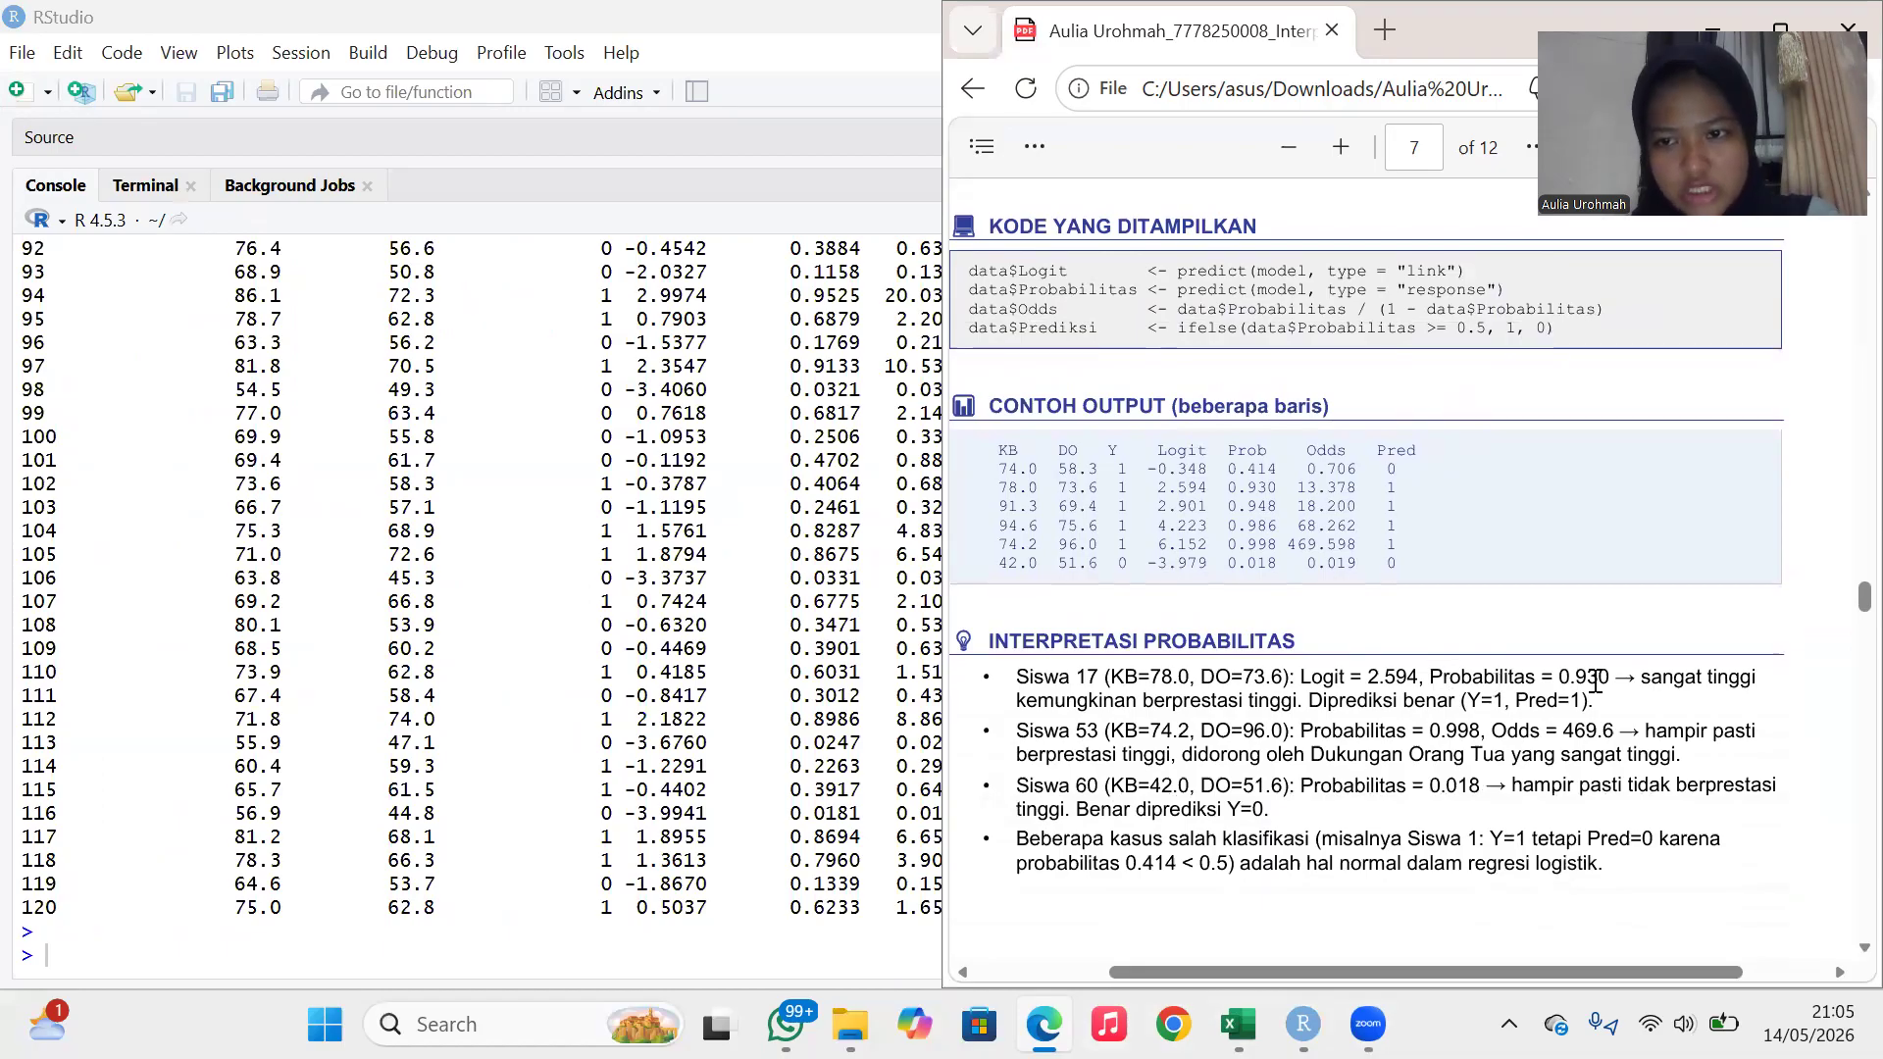
scroll(1590, 679, "down", 1)
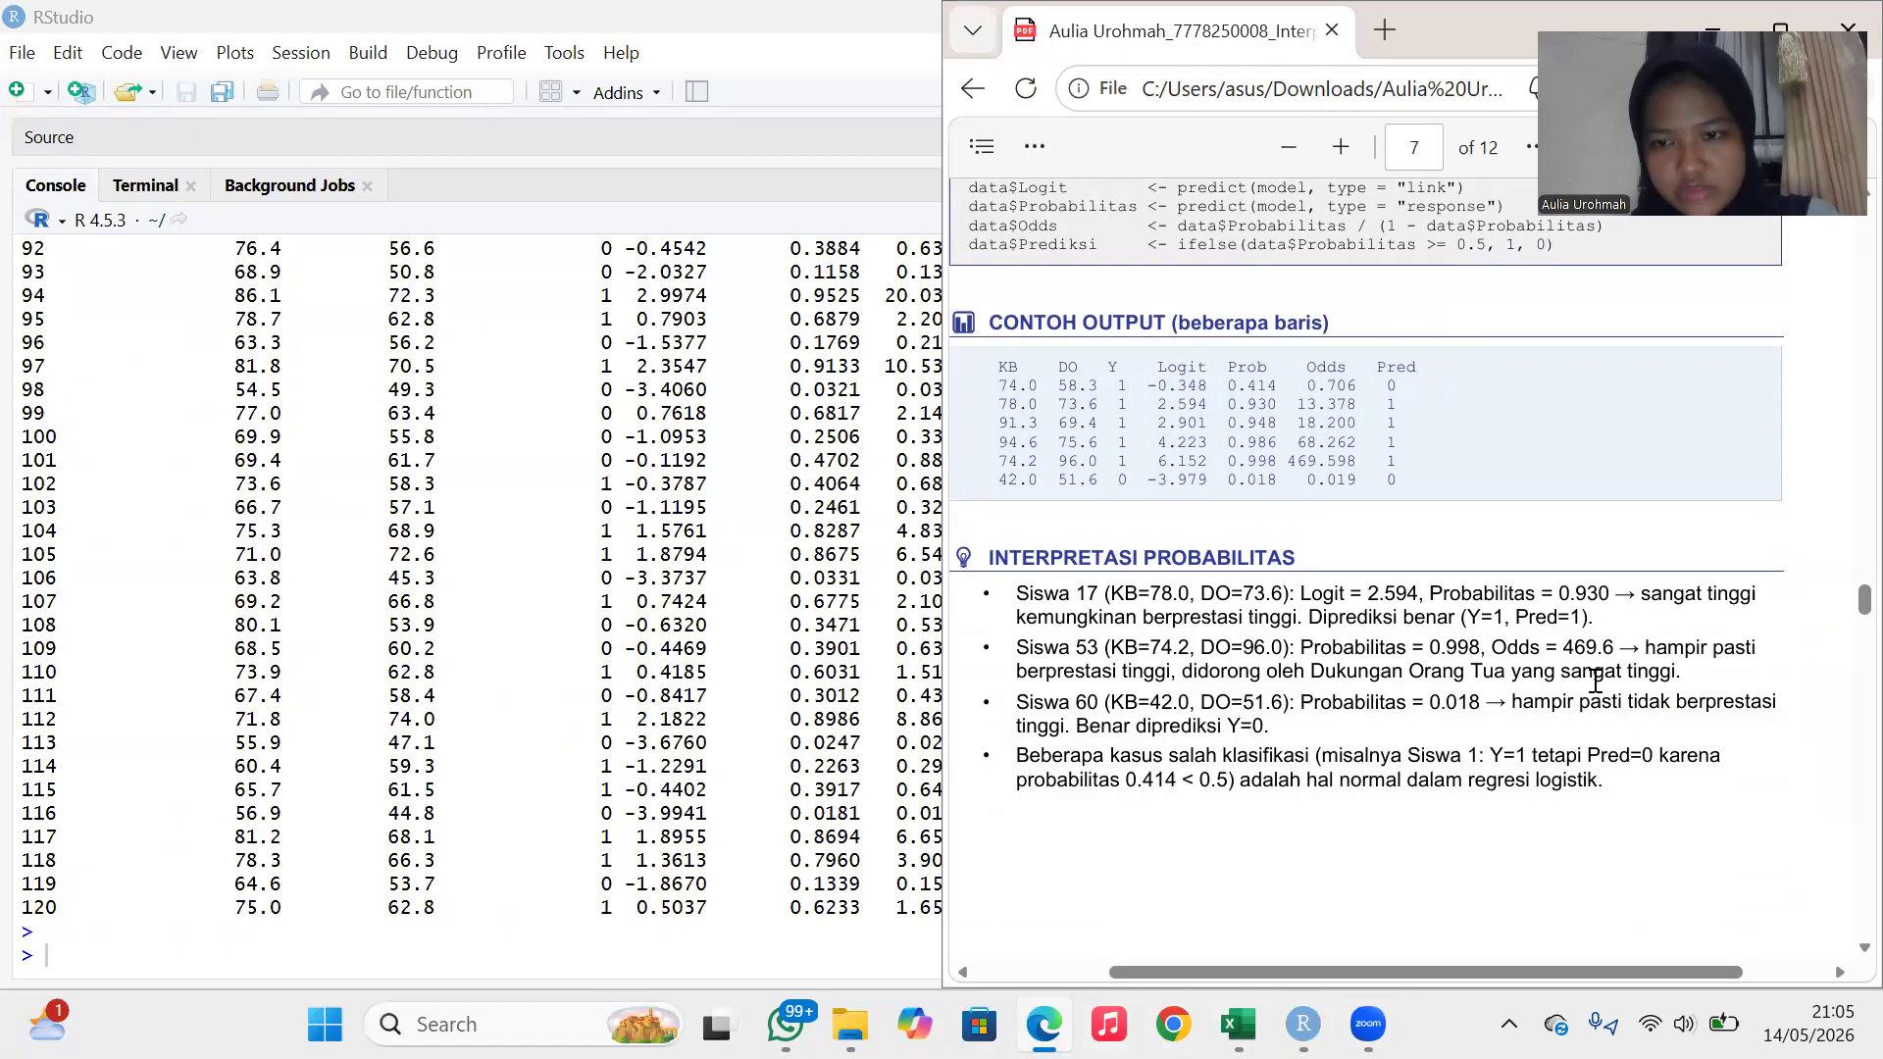
scroll(1596, 680, "down", 1)
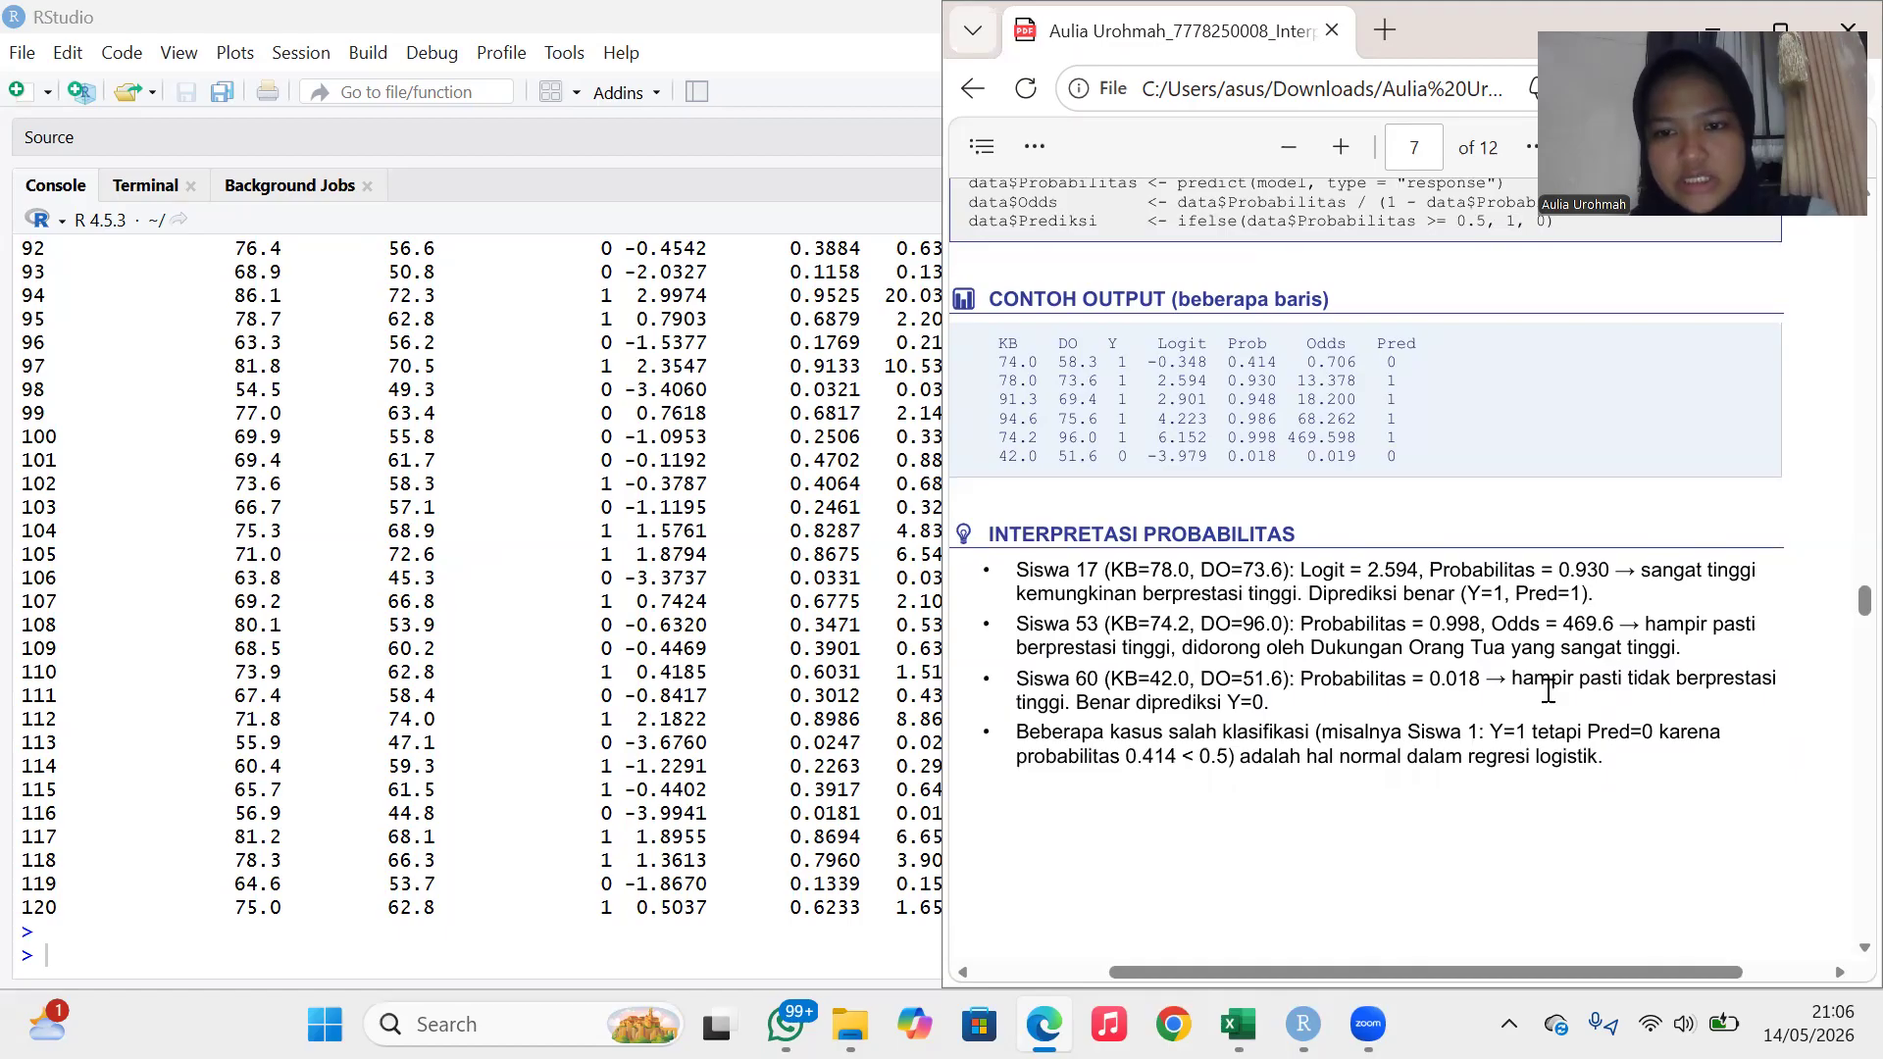
scroll(1547, 690, "down", 2)
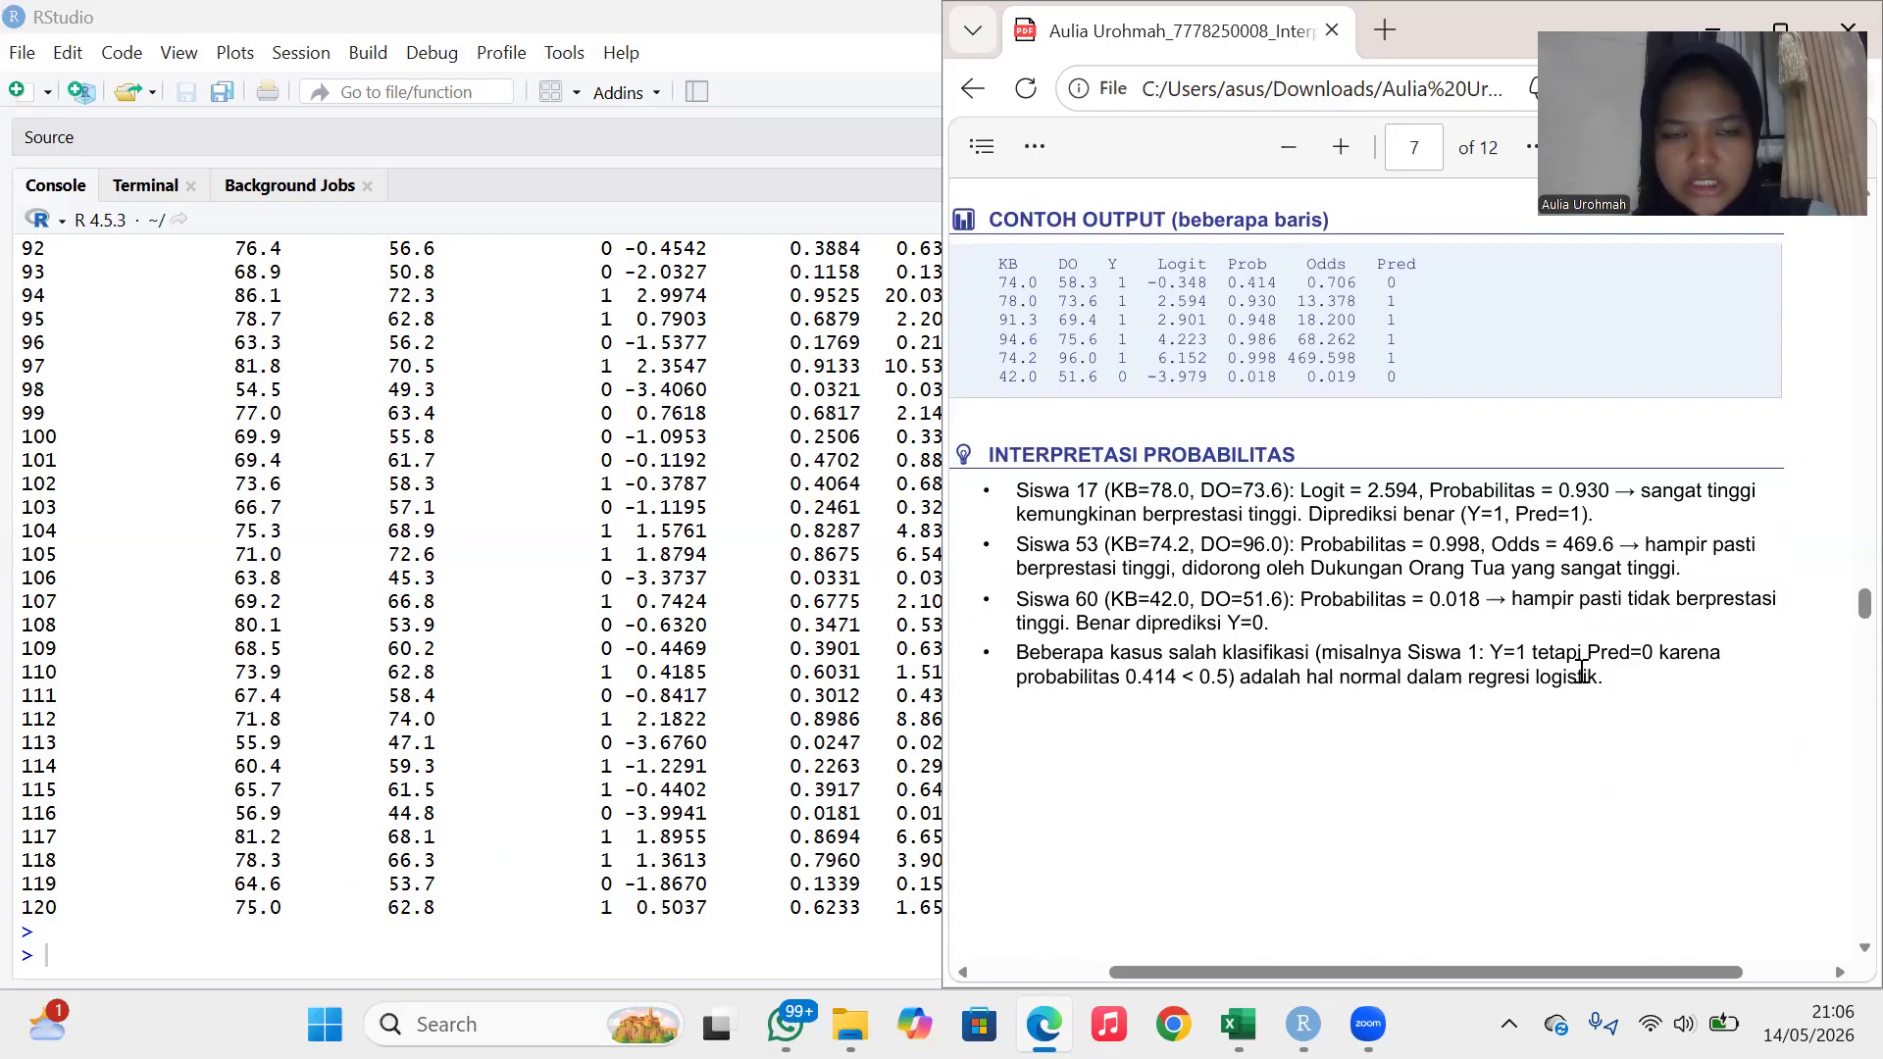
Go to page 8 of the PDF and read the narration and code of BAGIAN G — Confusion Matrix & Akurasi Model.
scroll(1580, 673, "down", 4)
scroll(1580, 673, "down", 8)
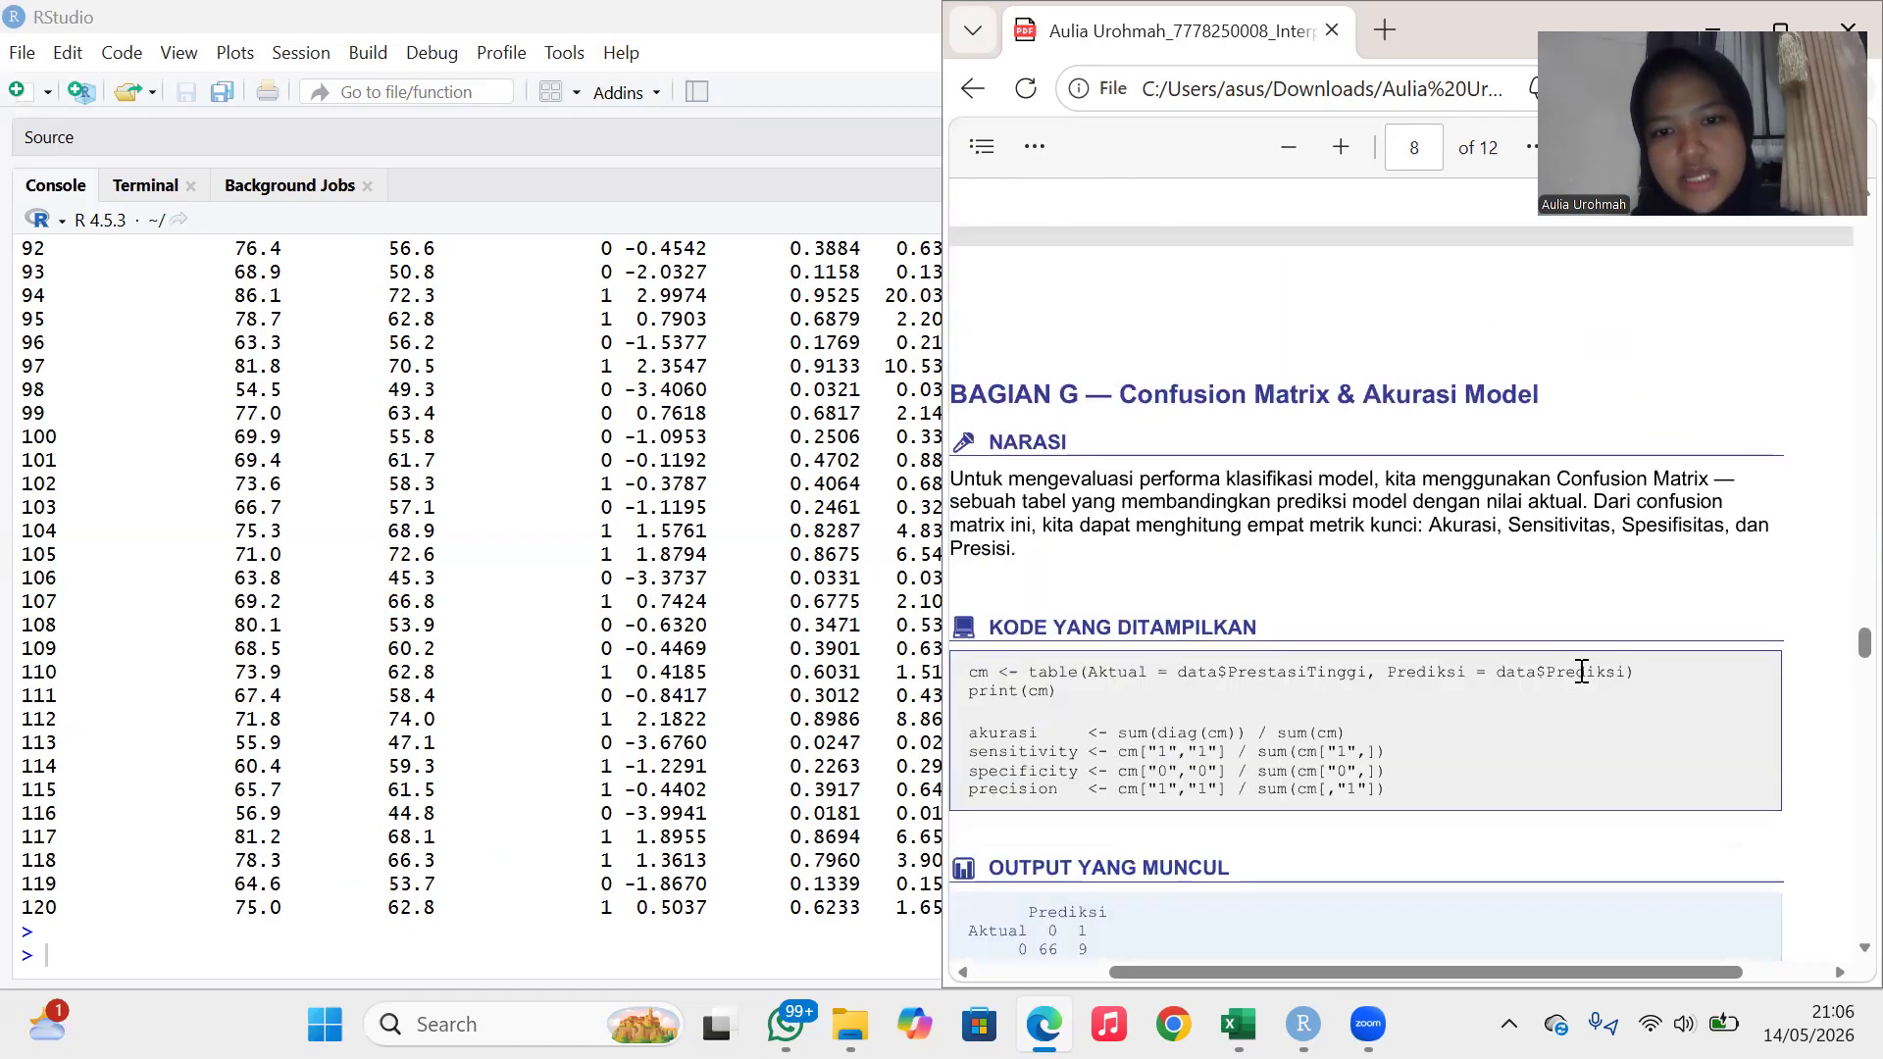
scroll(1581, 672, "down", 1)
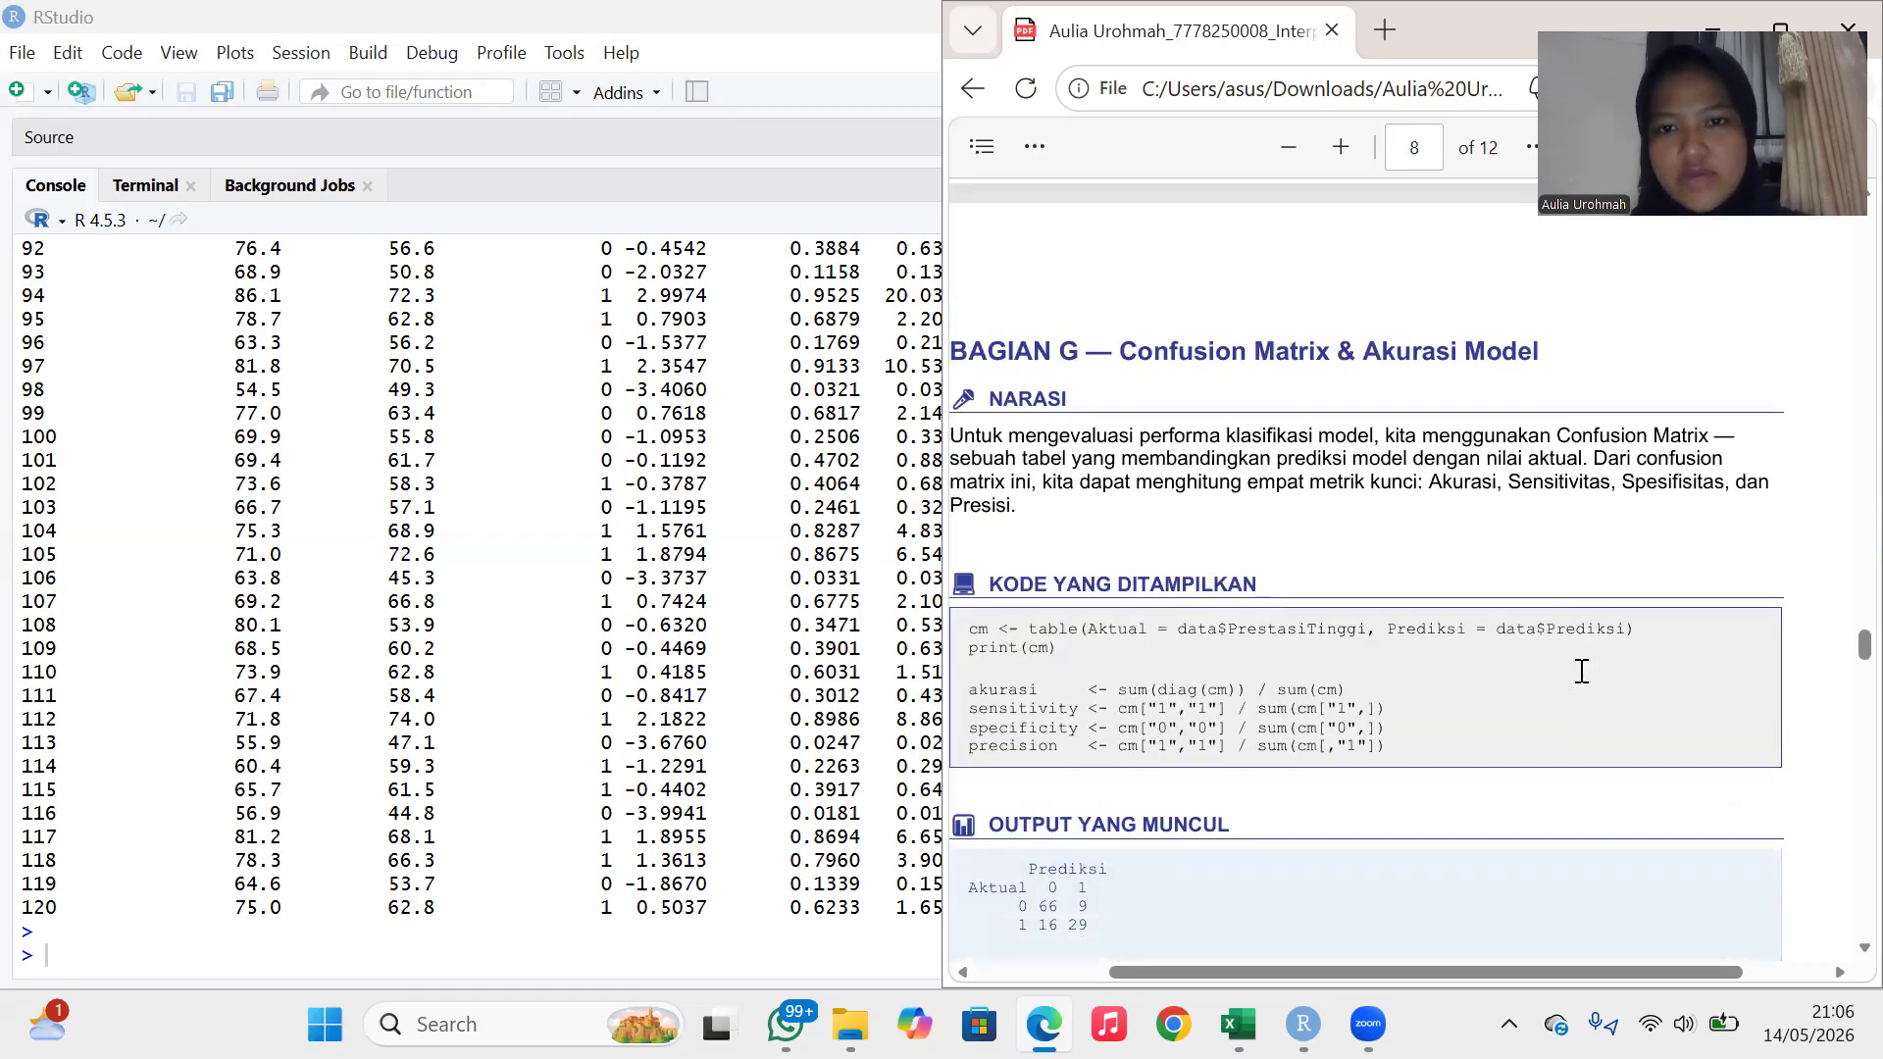
scroll(1581, 672, "down", 1)
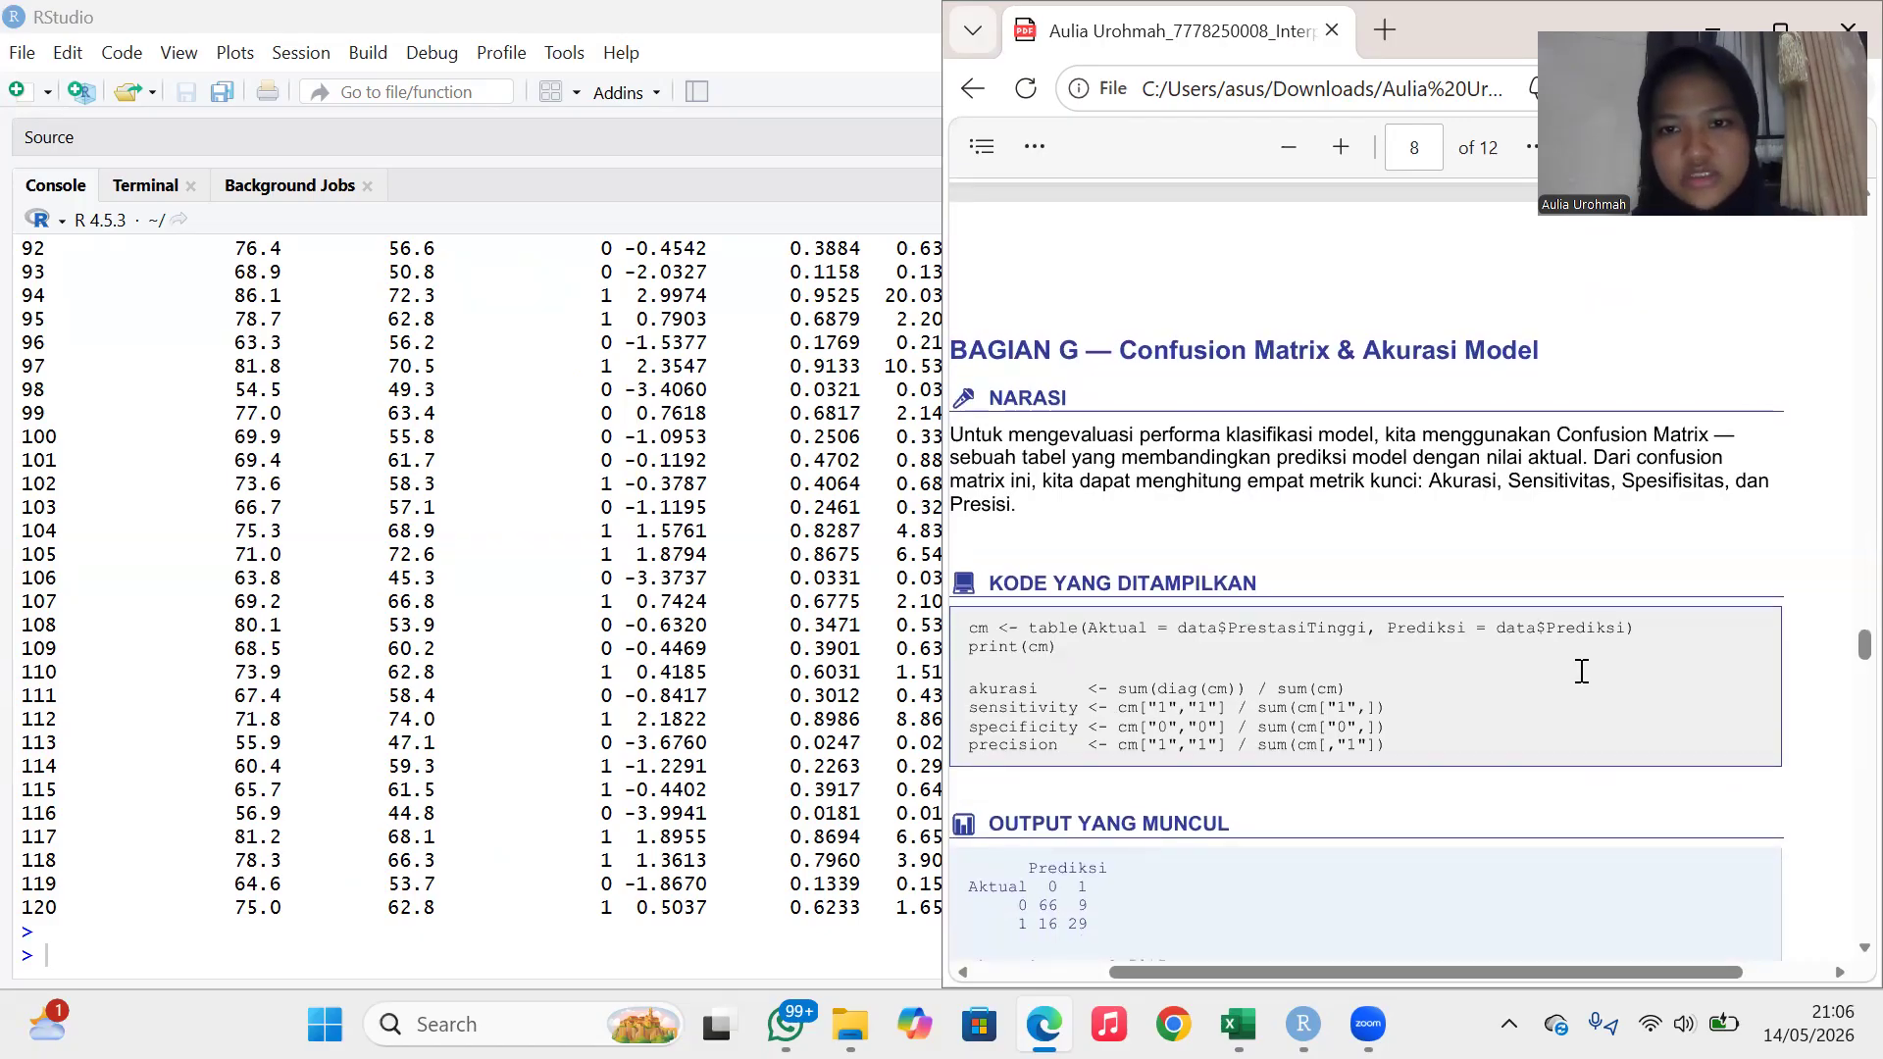
scroll(1581, 673, "up", 1)
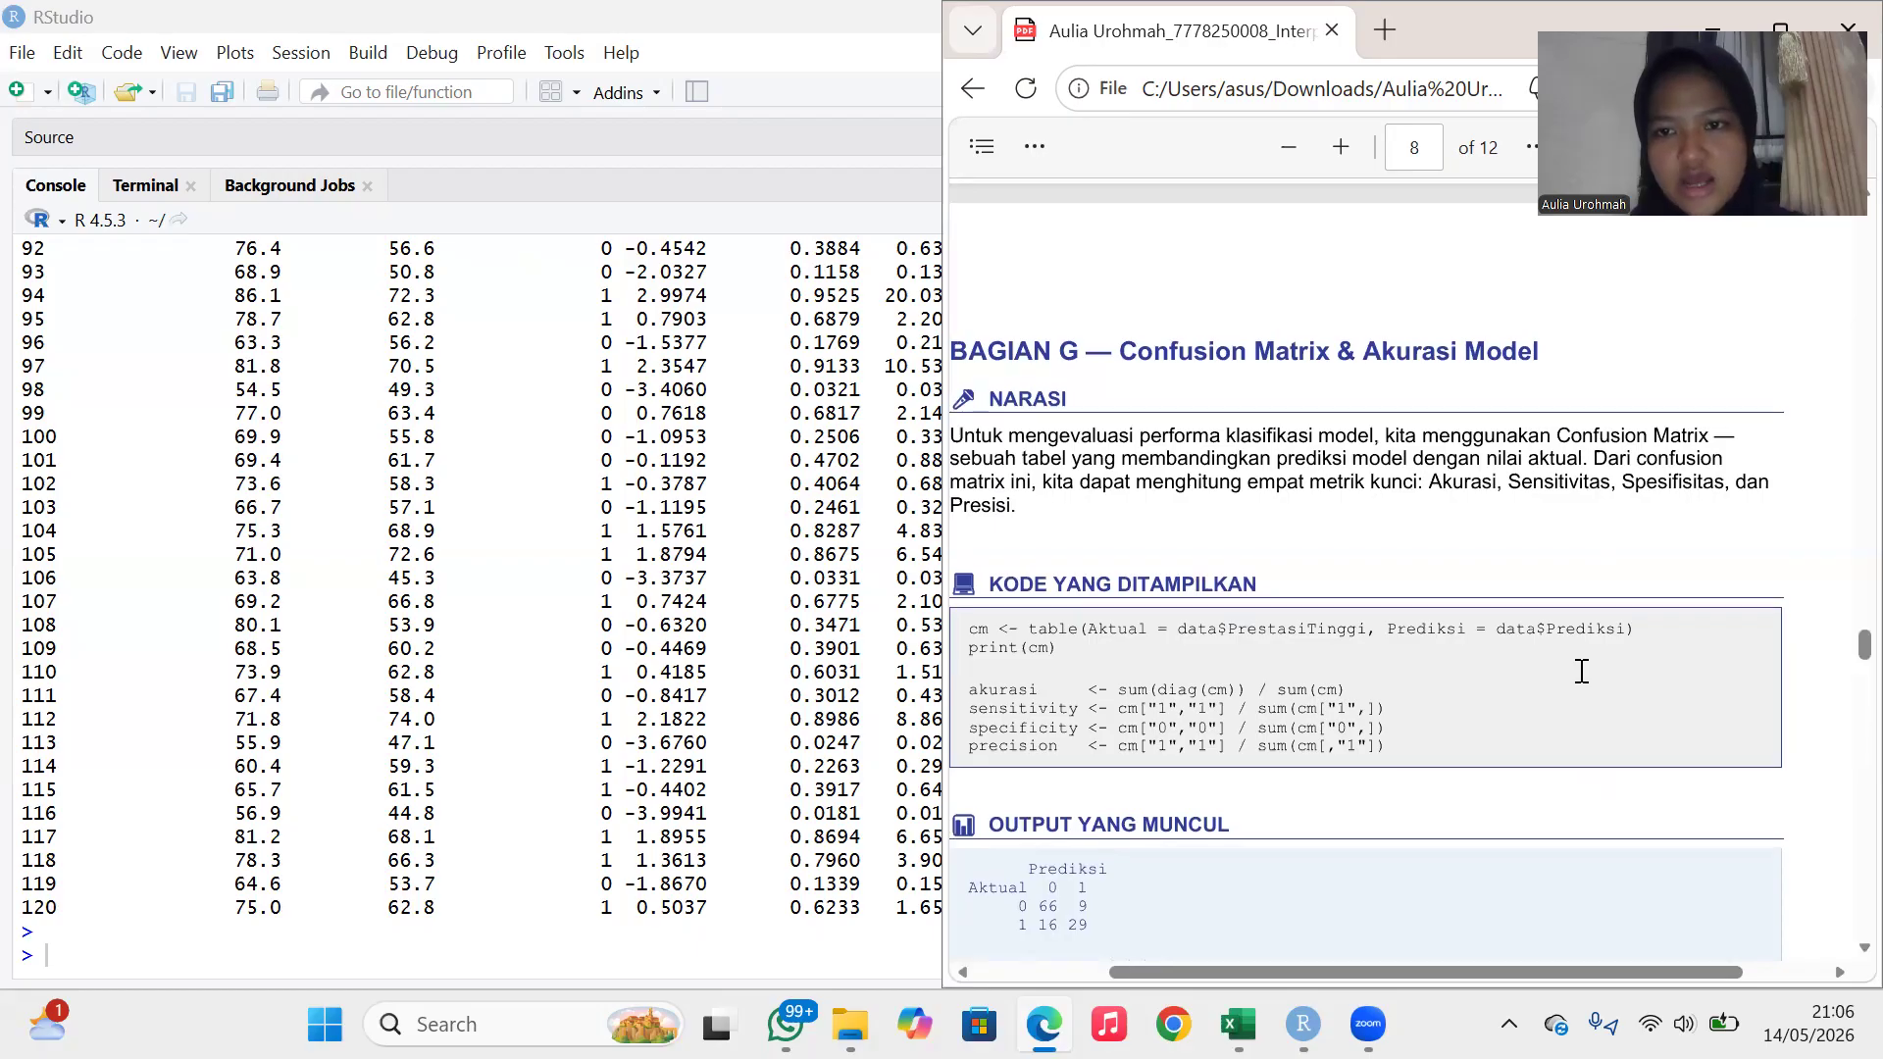
scroll(1498, 645, "left", 1)
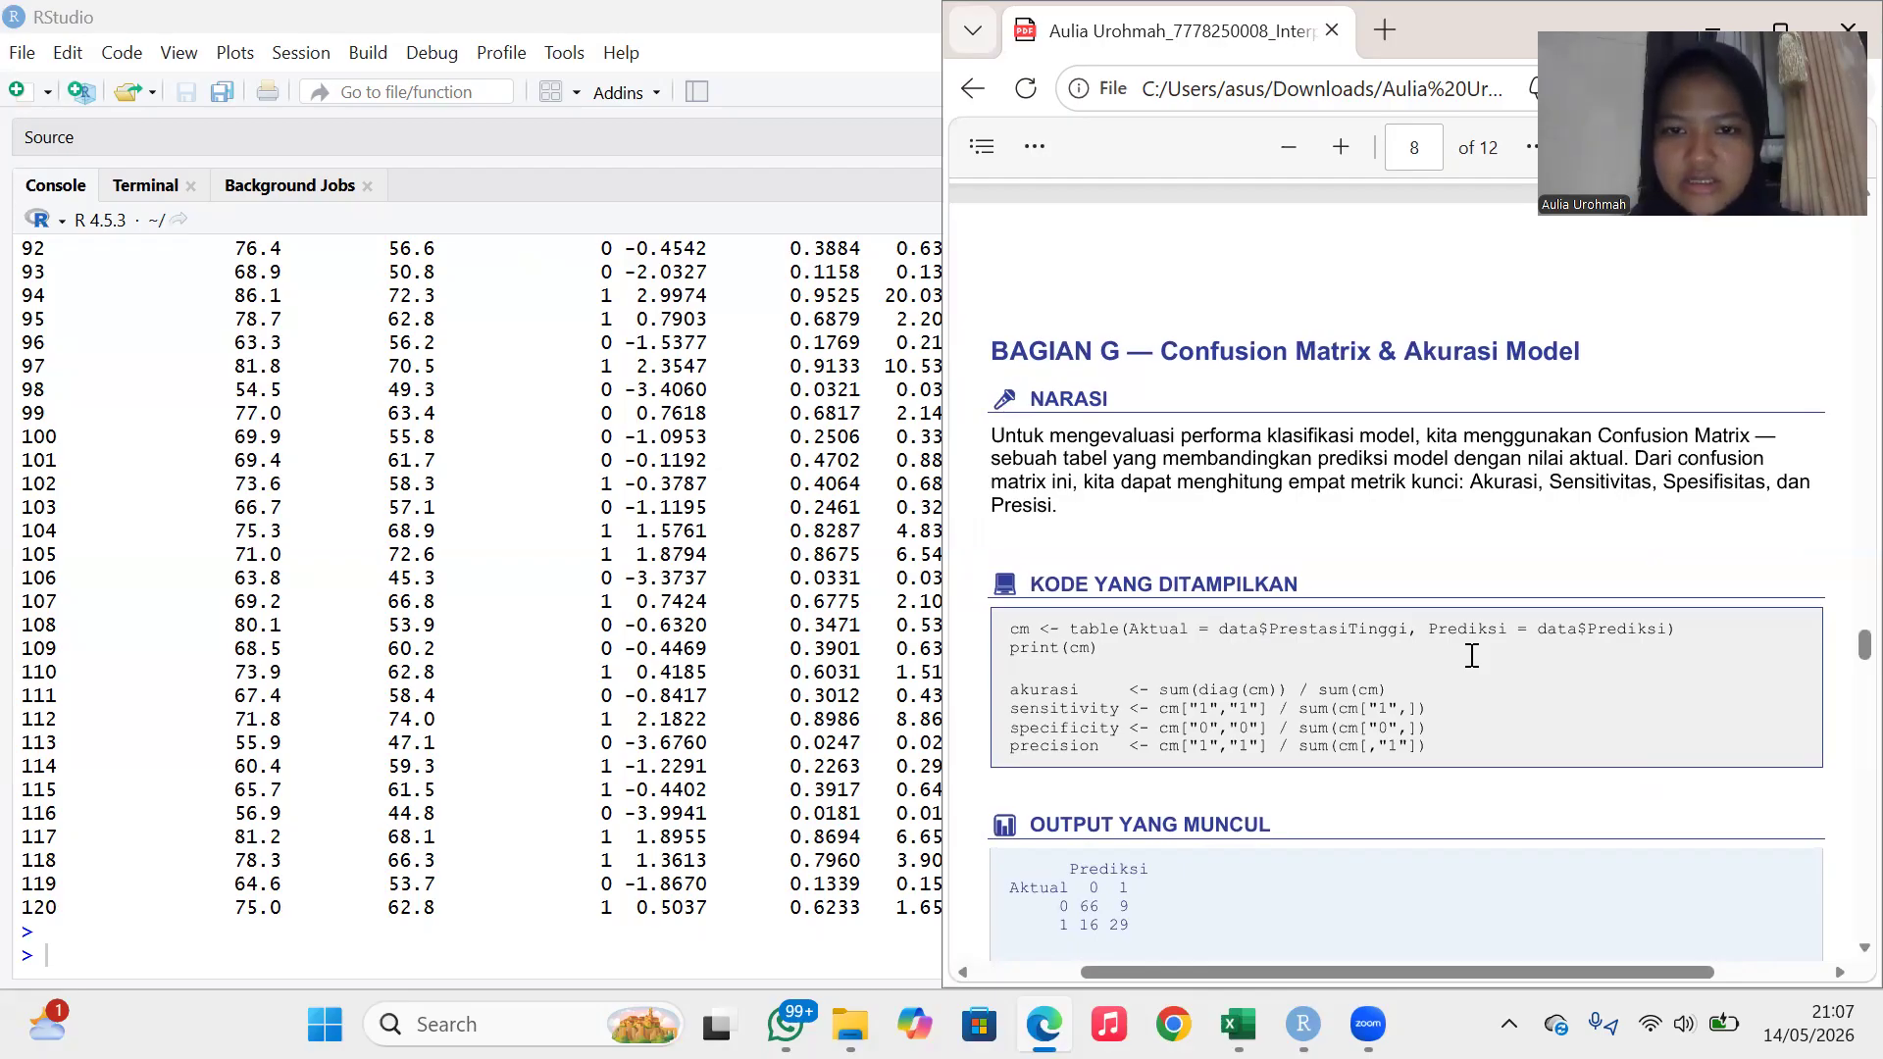
Copy the "# 8. CONFUSION MATRIX & AKURASI" block in A106:A118 of the Excel Script_R sheet and run it in the RStudio console.
left_click(1238, 1024)
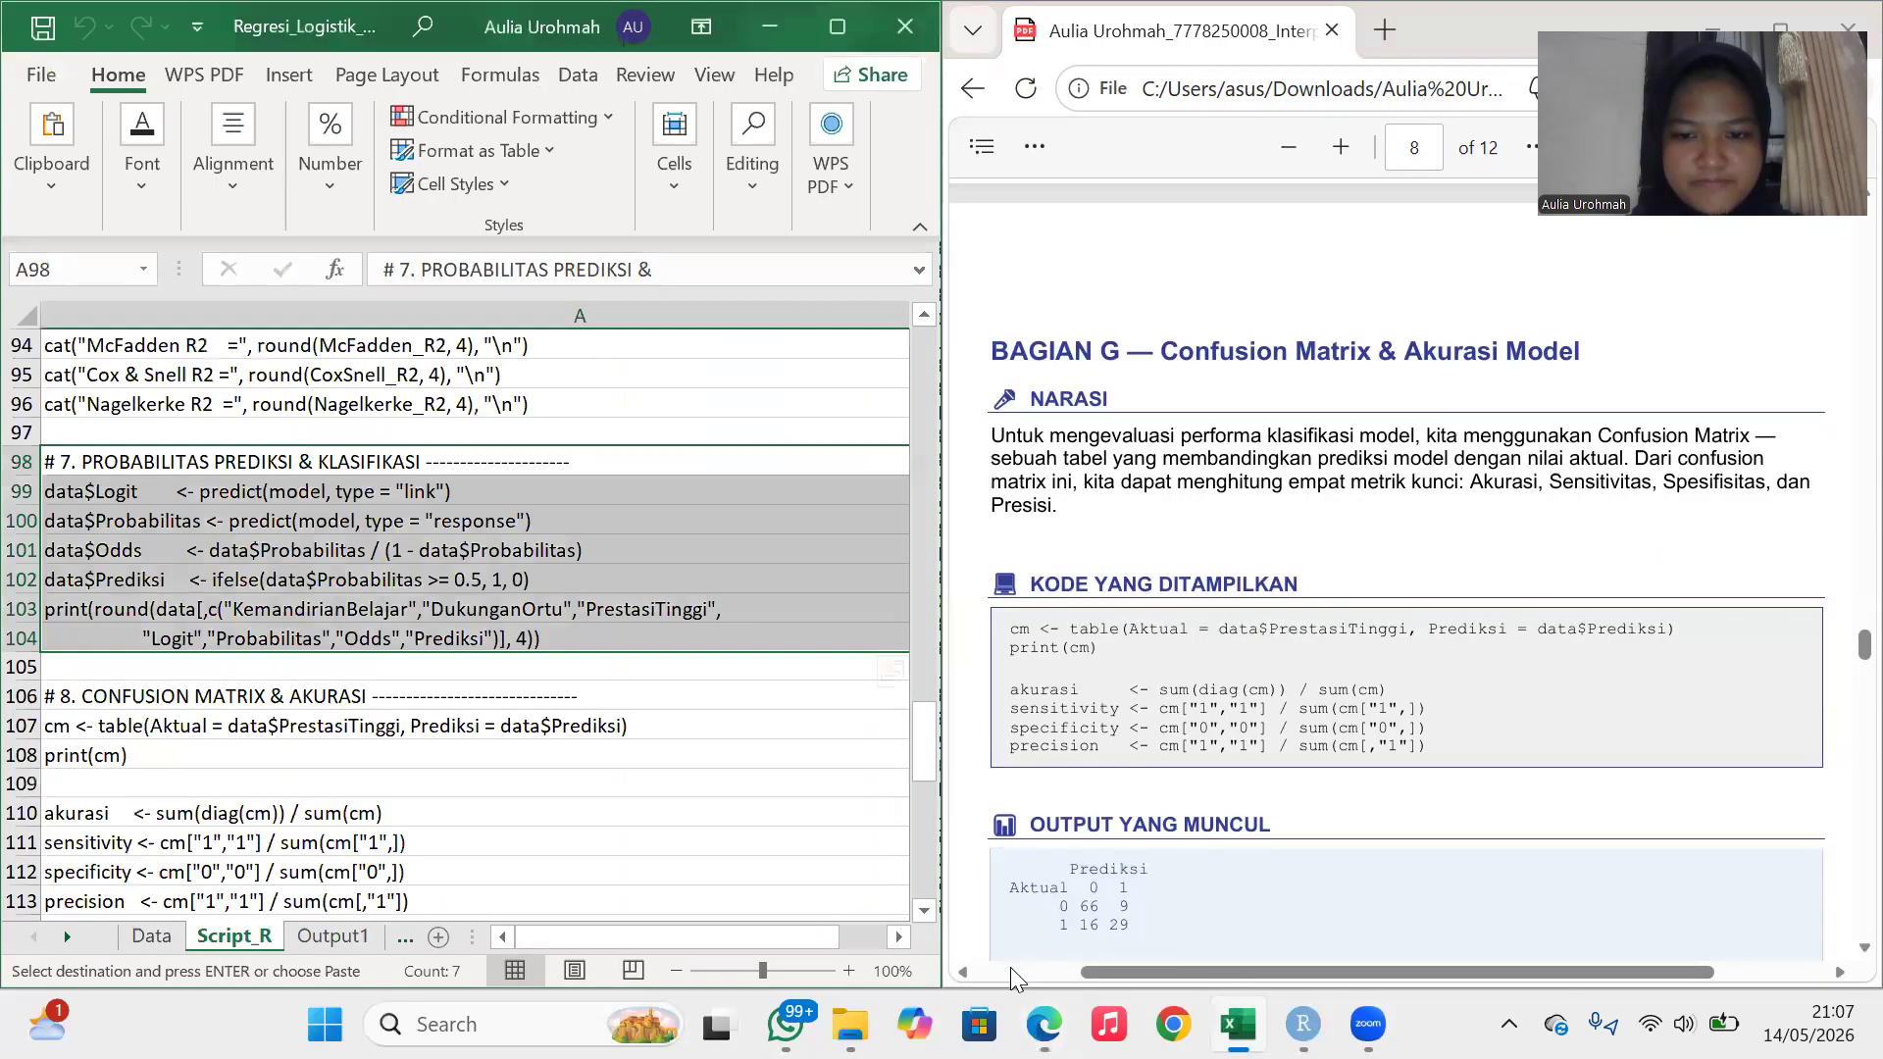
left_click(489, 782)
scroll(488, 782, "down", 3)
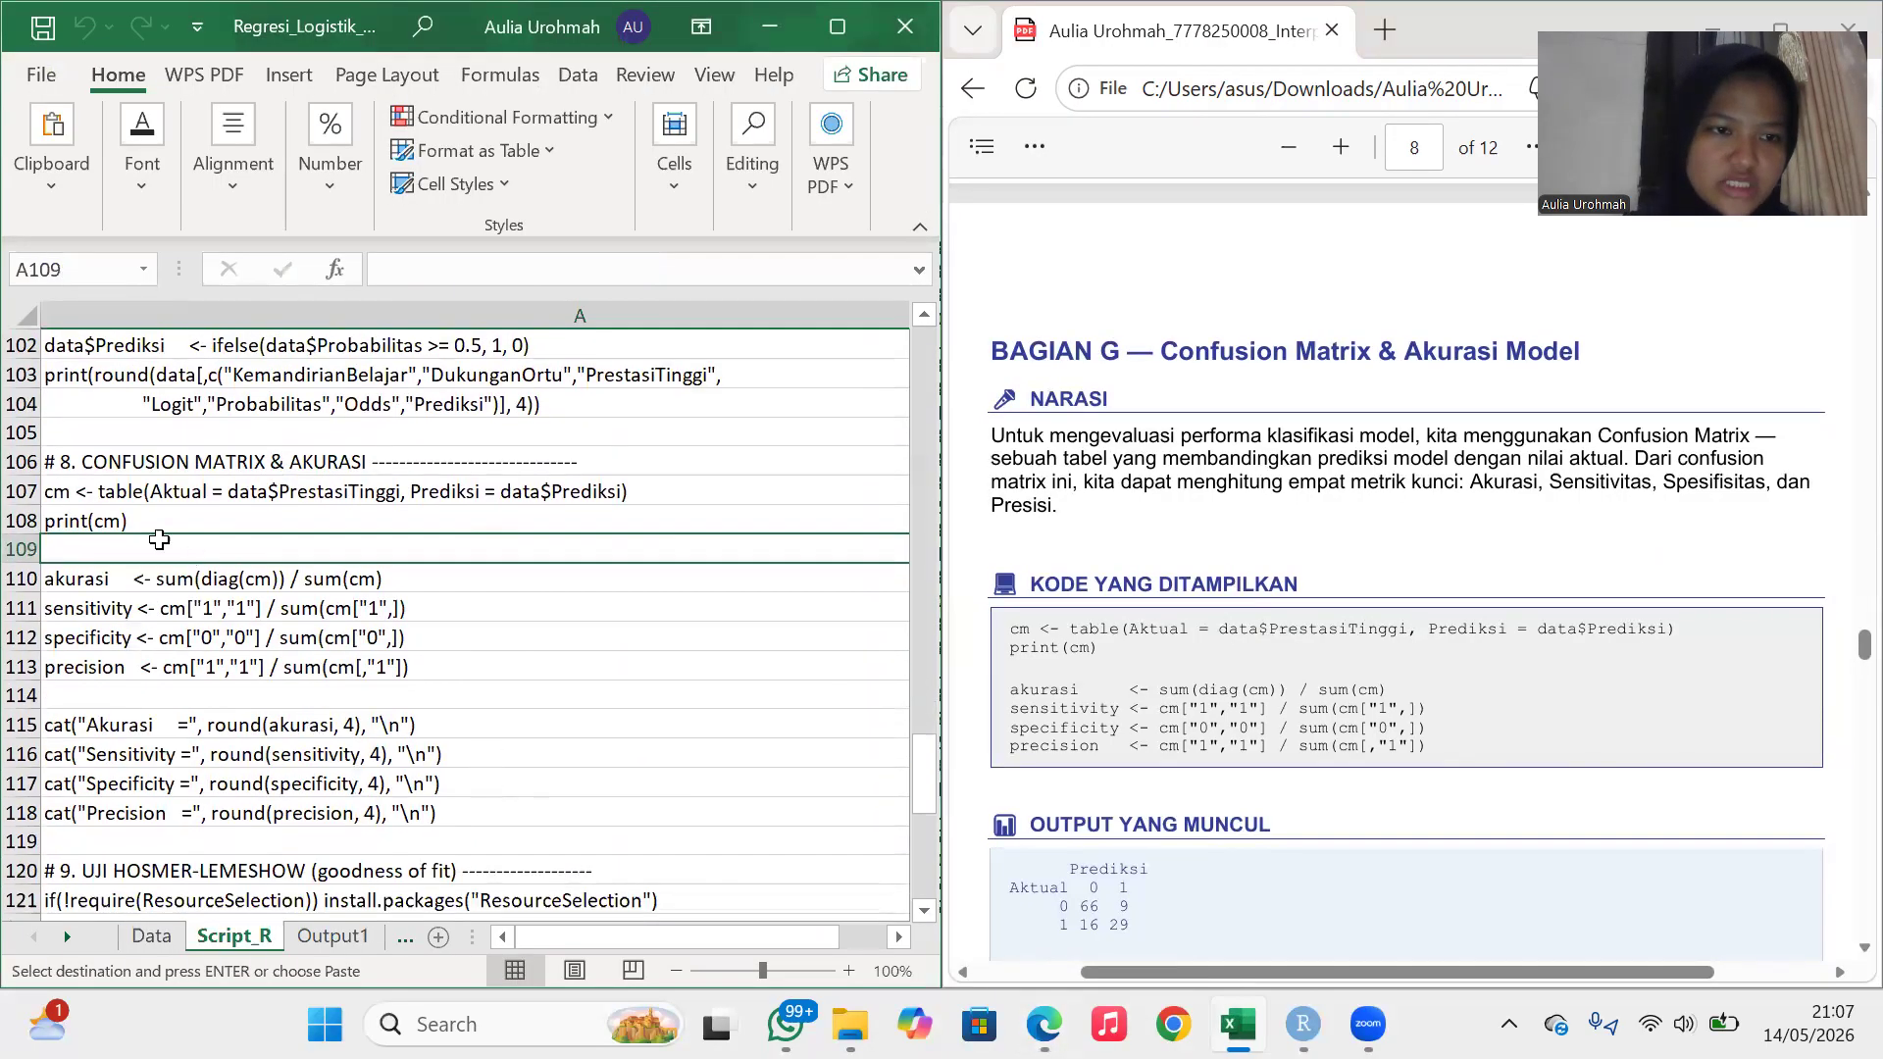
left_click_drag(87, 461, 193, 774)
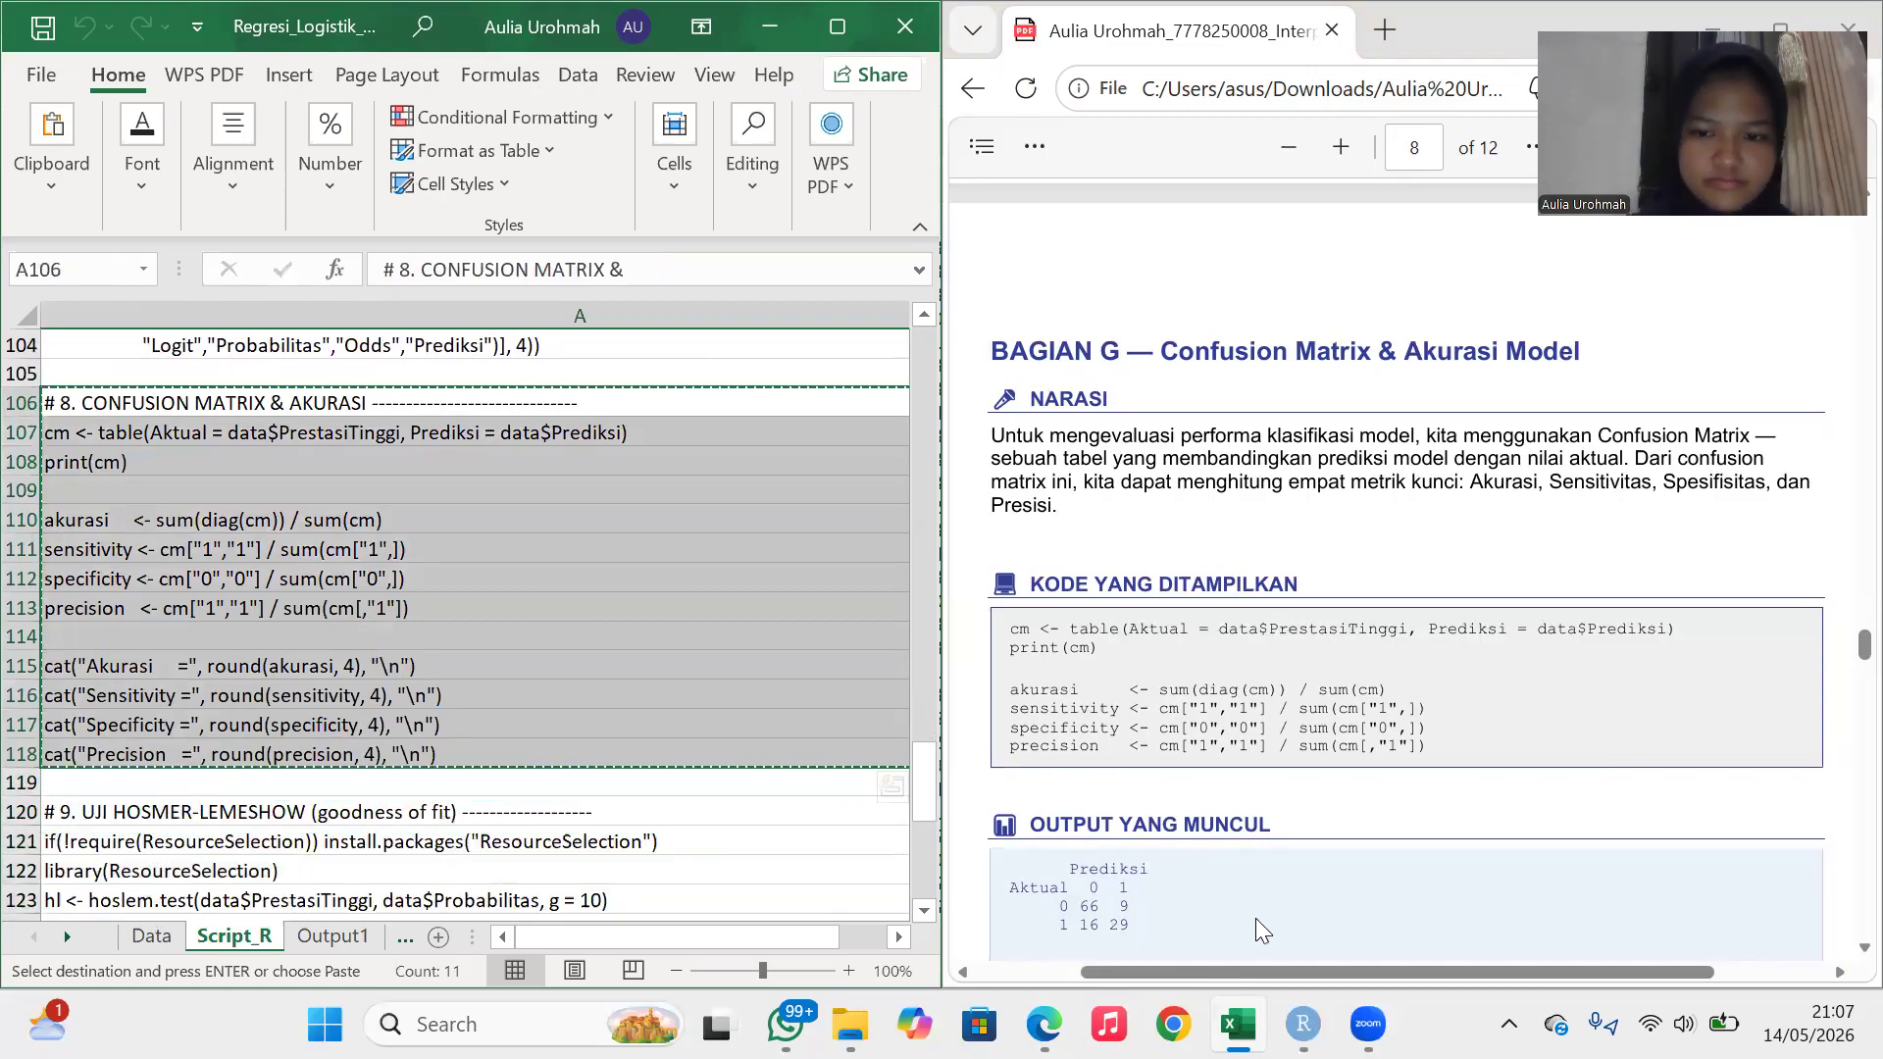
key("alt+Tab")
key("ctrl+v")
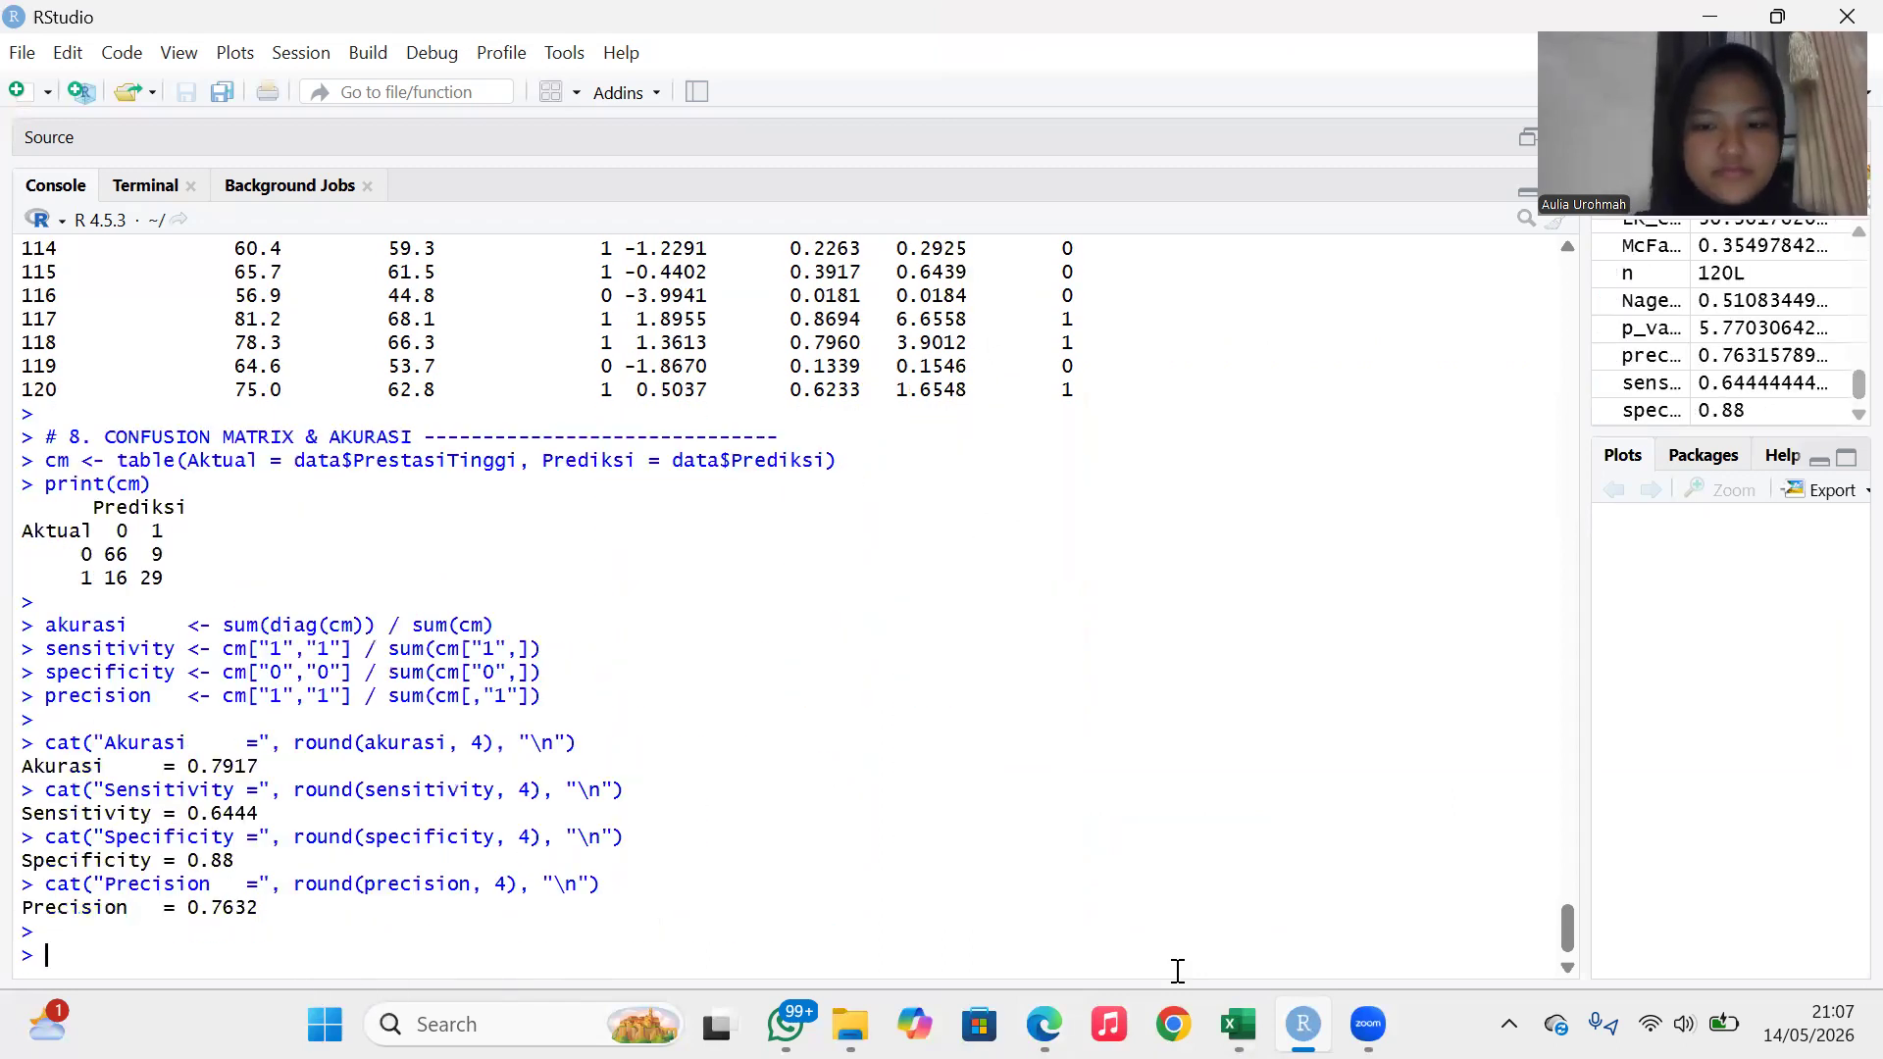
Switch to the PDF in Edge and compare the console results with BAGIAN G's output and INTERPRETASI CONFUSION MATRIX.
mouse_move(1239, 1024)
left_click(1149, 875)
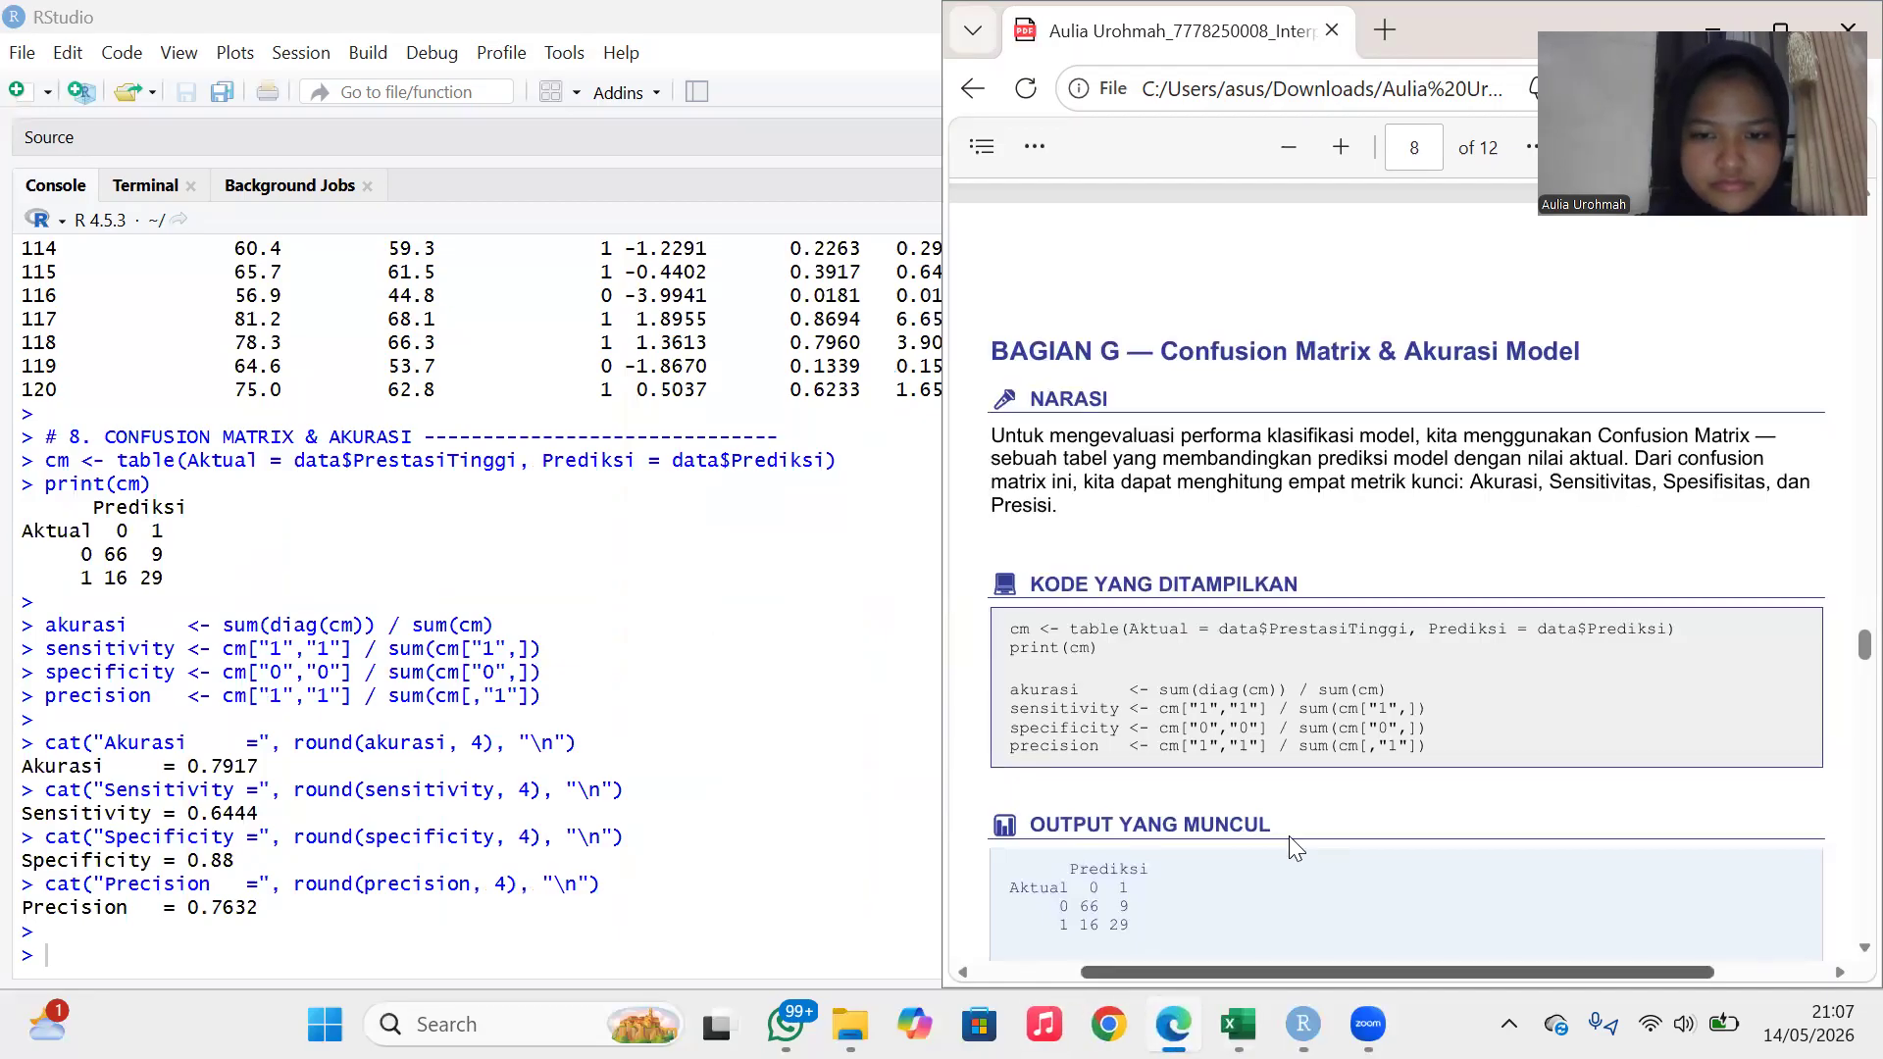
scroll(1346, 751, "down", 5)
scroll(1346, 751, "down", 3)
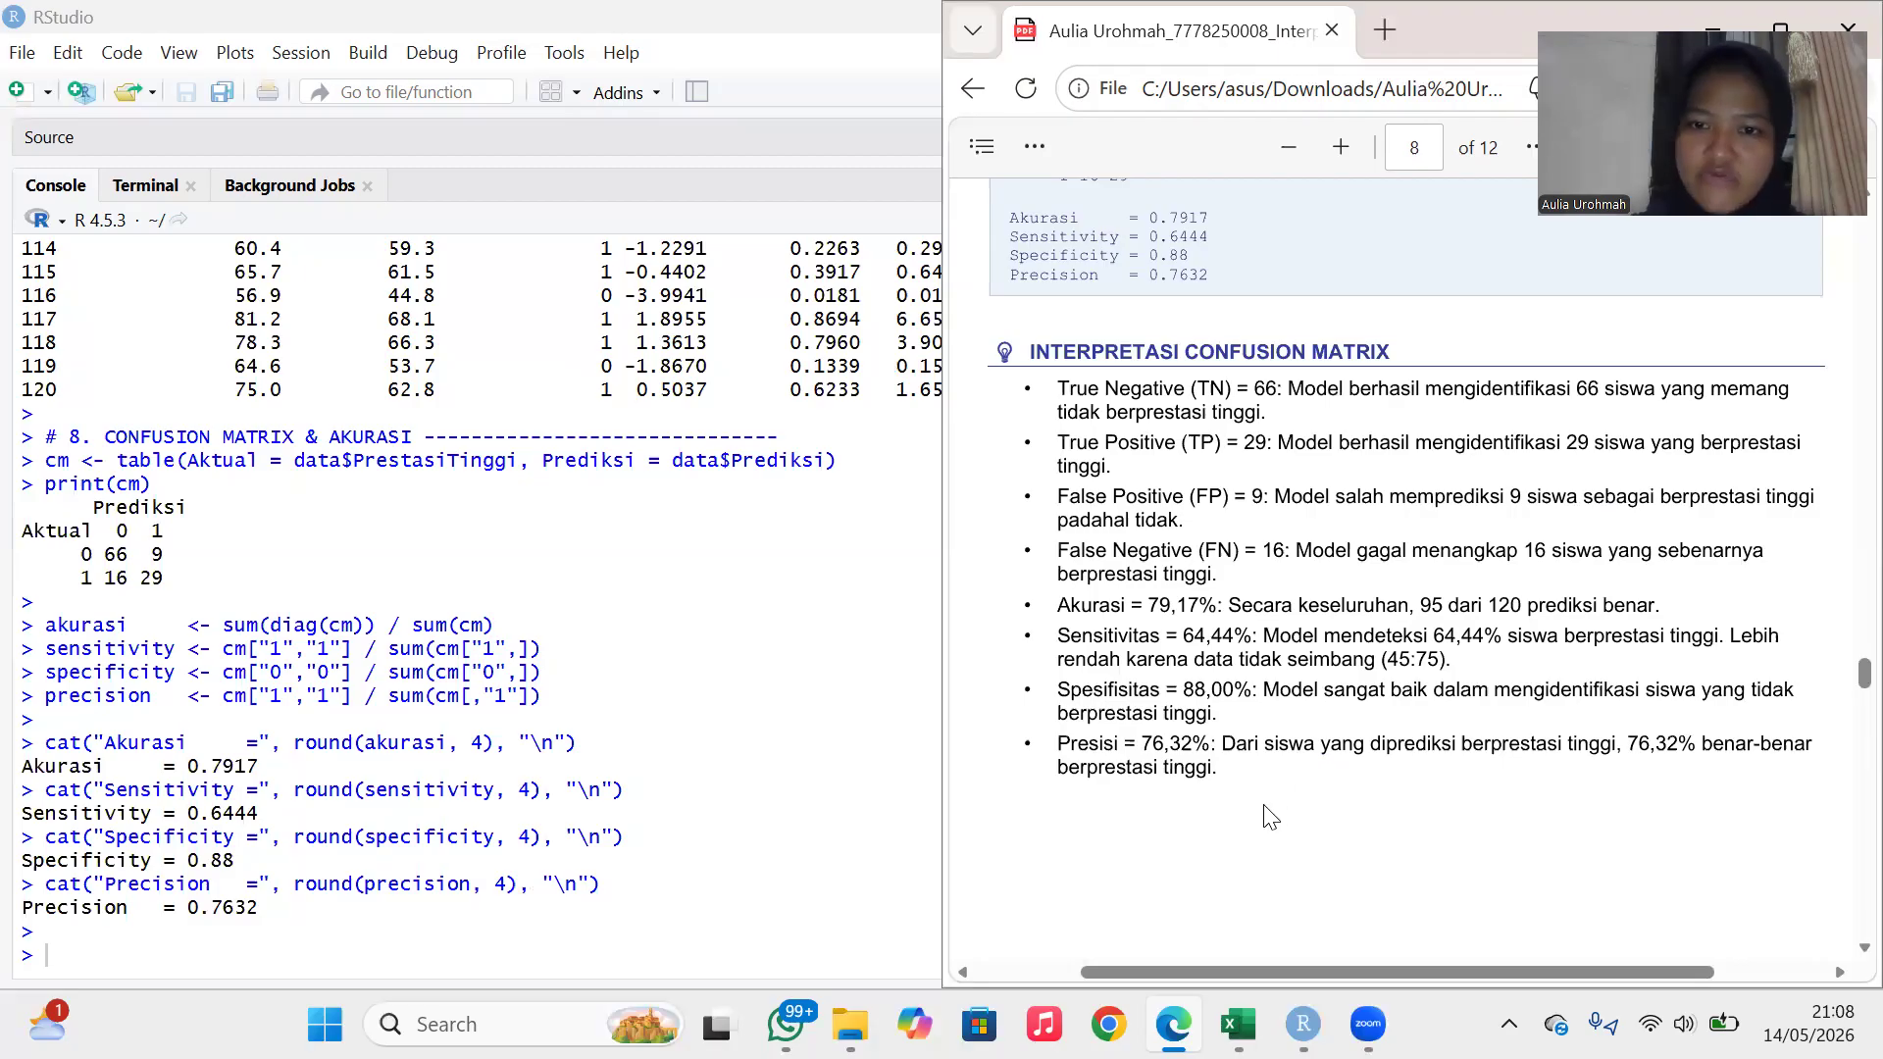
scroll(1270, 816, "down", 1)
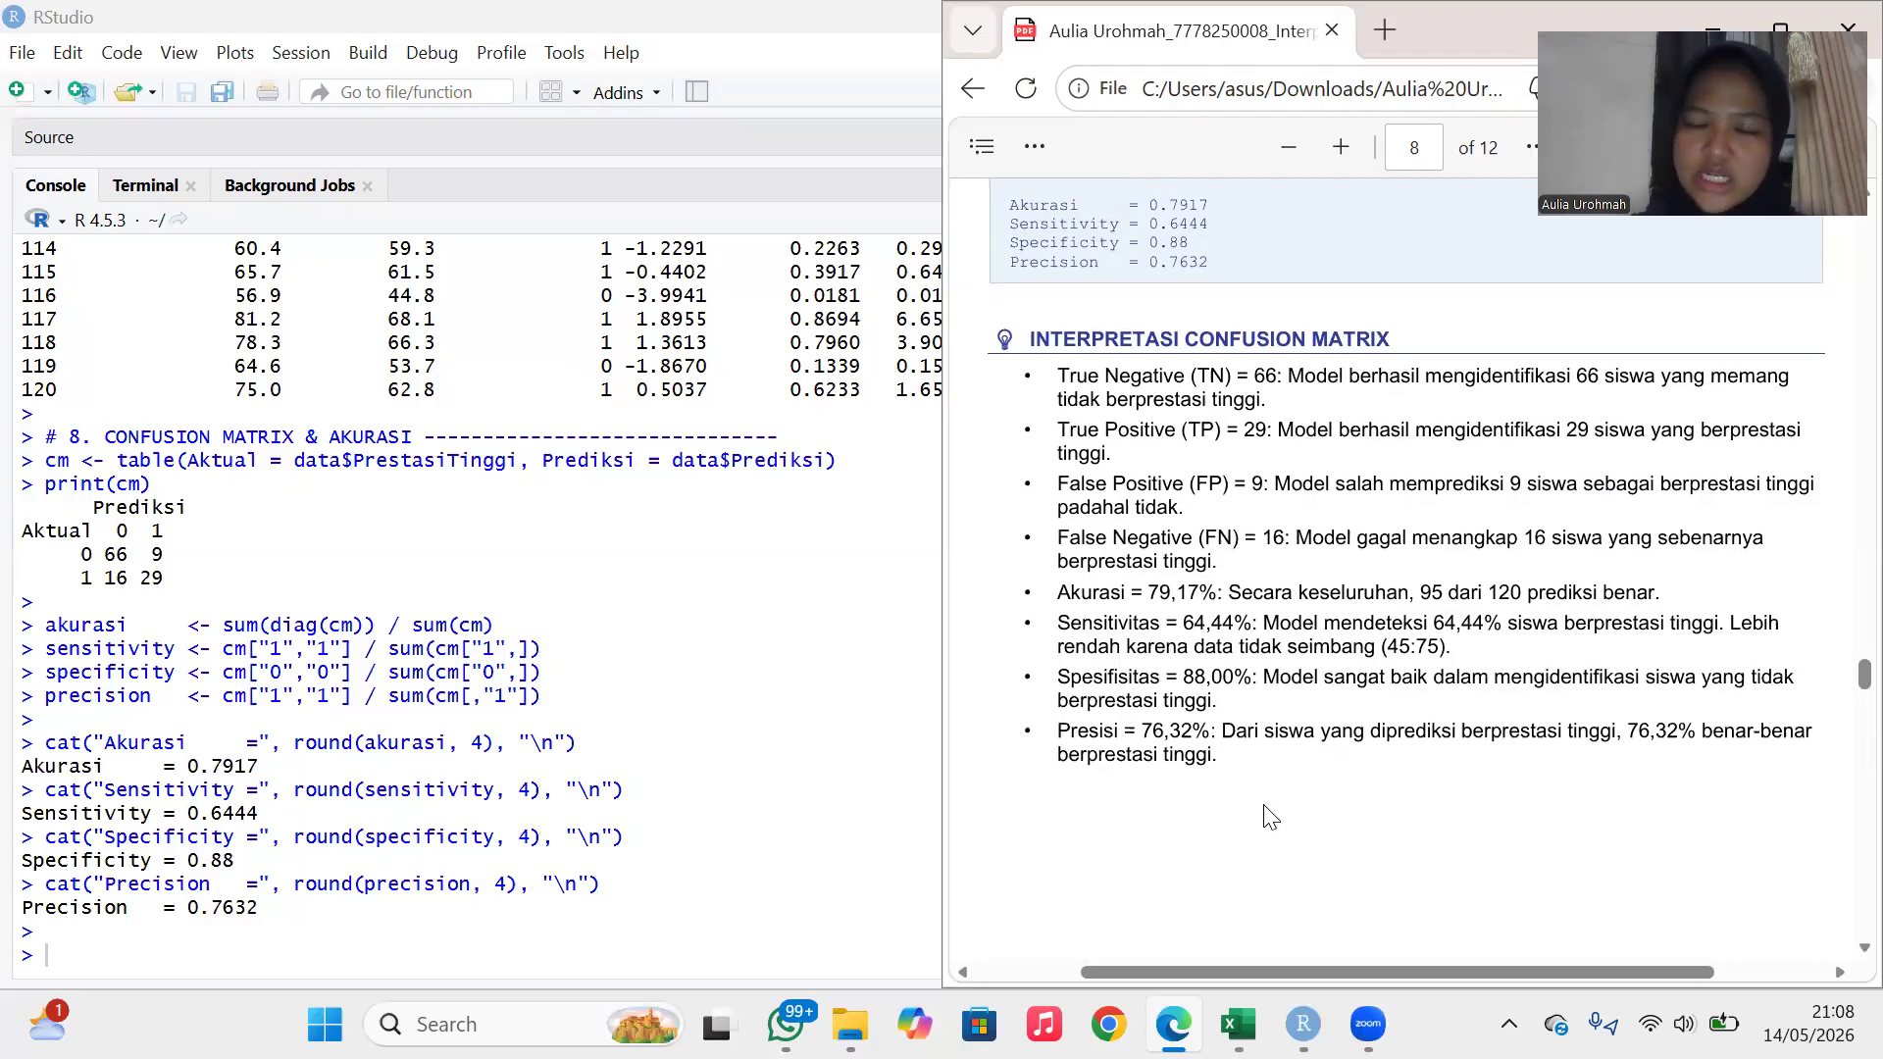
scroll(1270, 816, "down", 1)
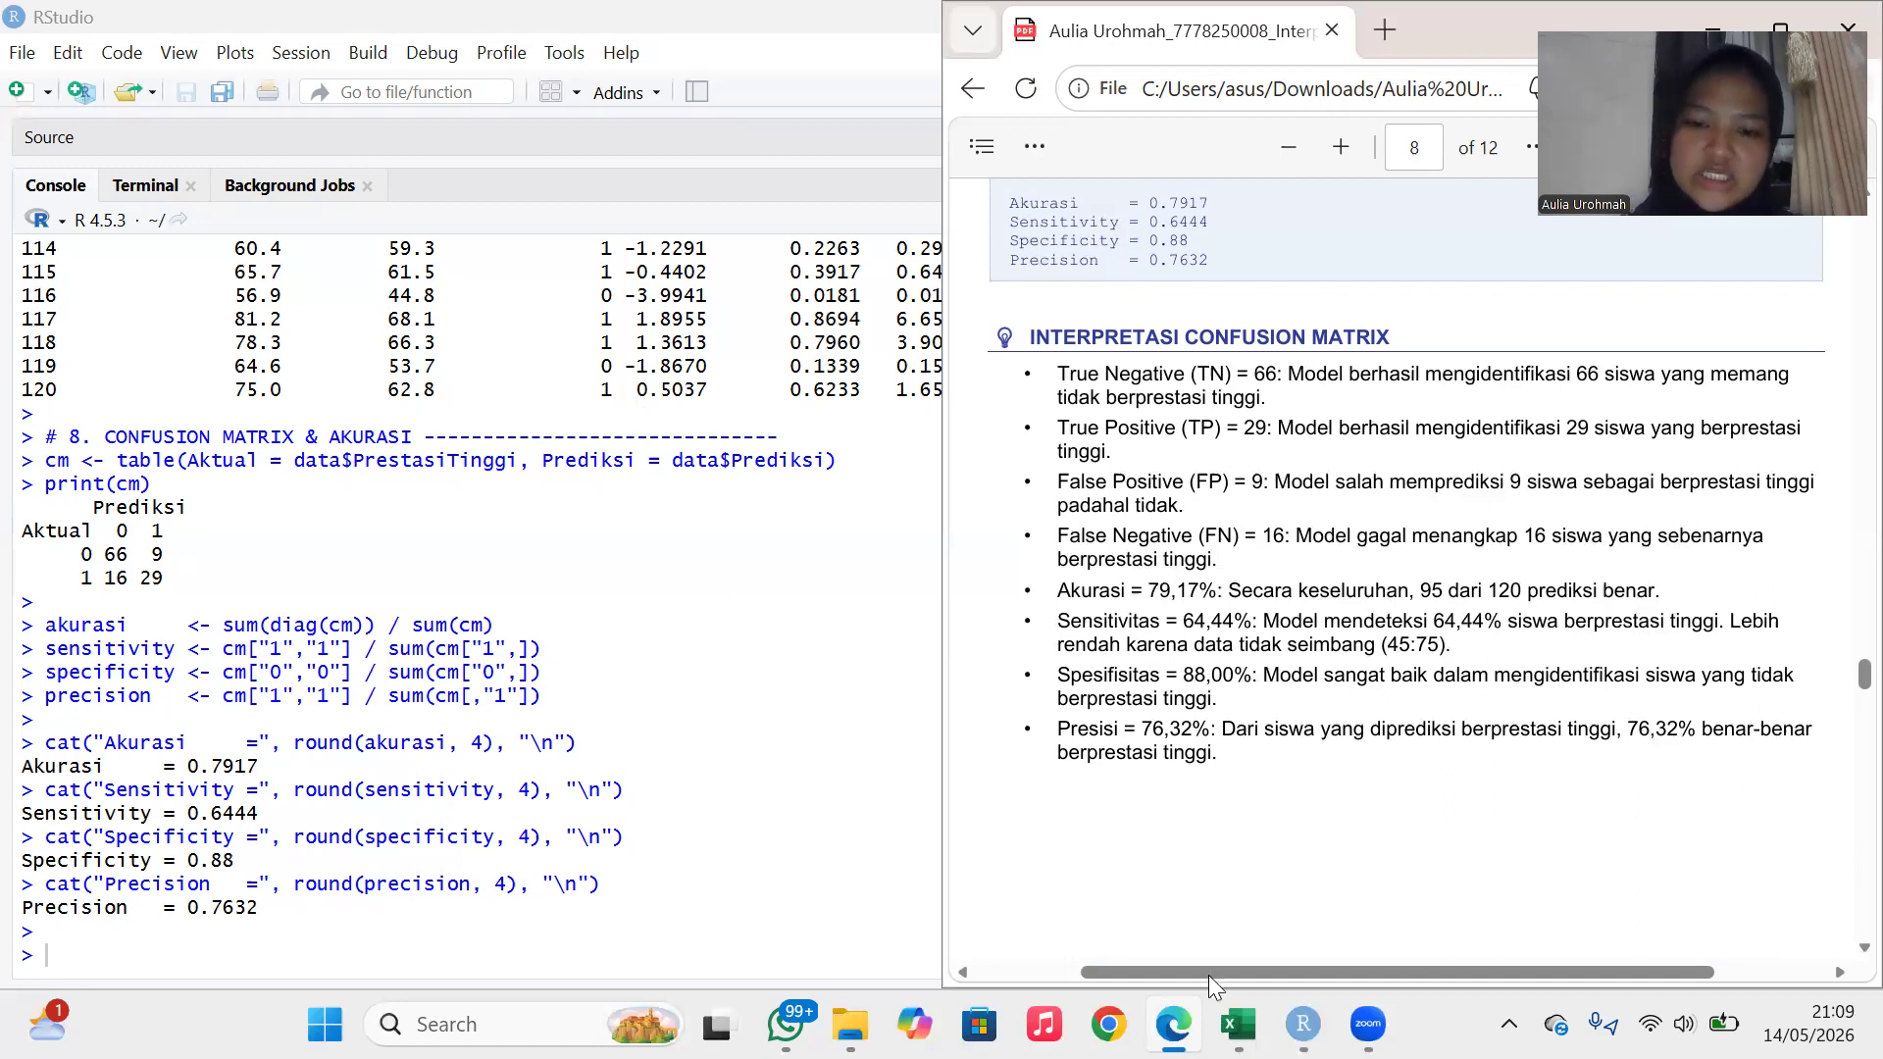
Read BAGIAN H — Uji Hosmer-Lemeshow (Goodness of Fit) on page 9, from its hypotheses through to the interpretation.
scroll(1760, 437, "down", 4)
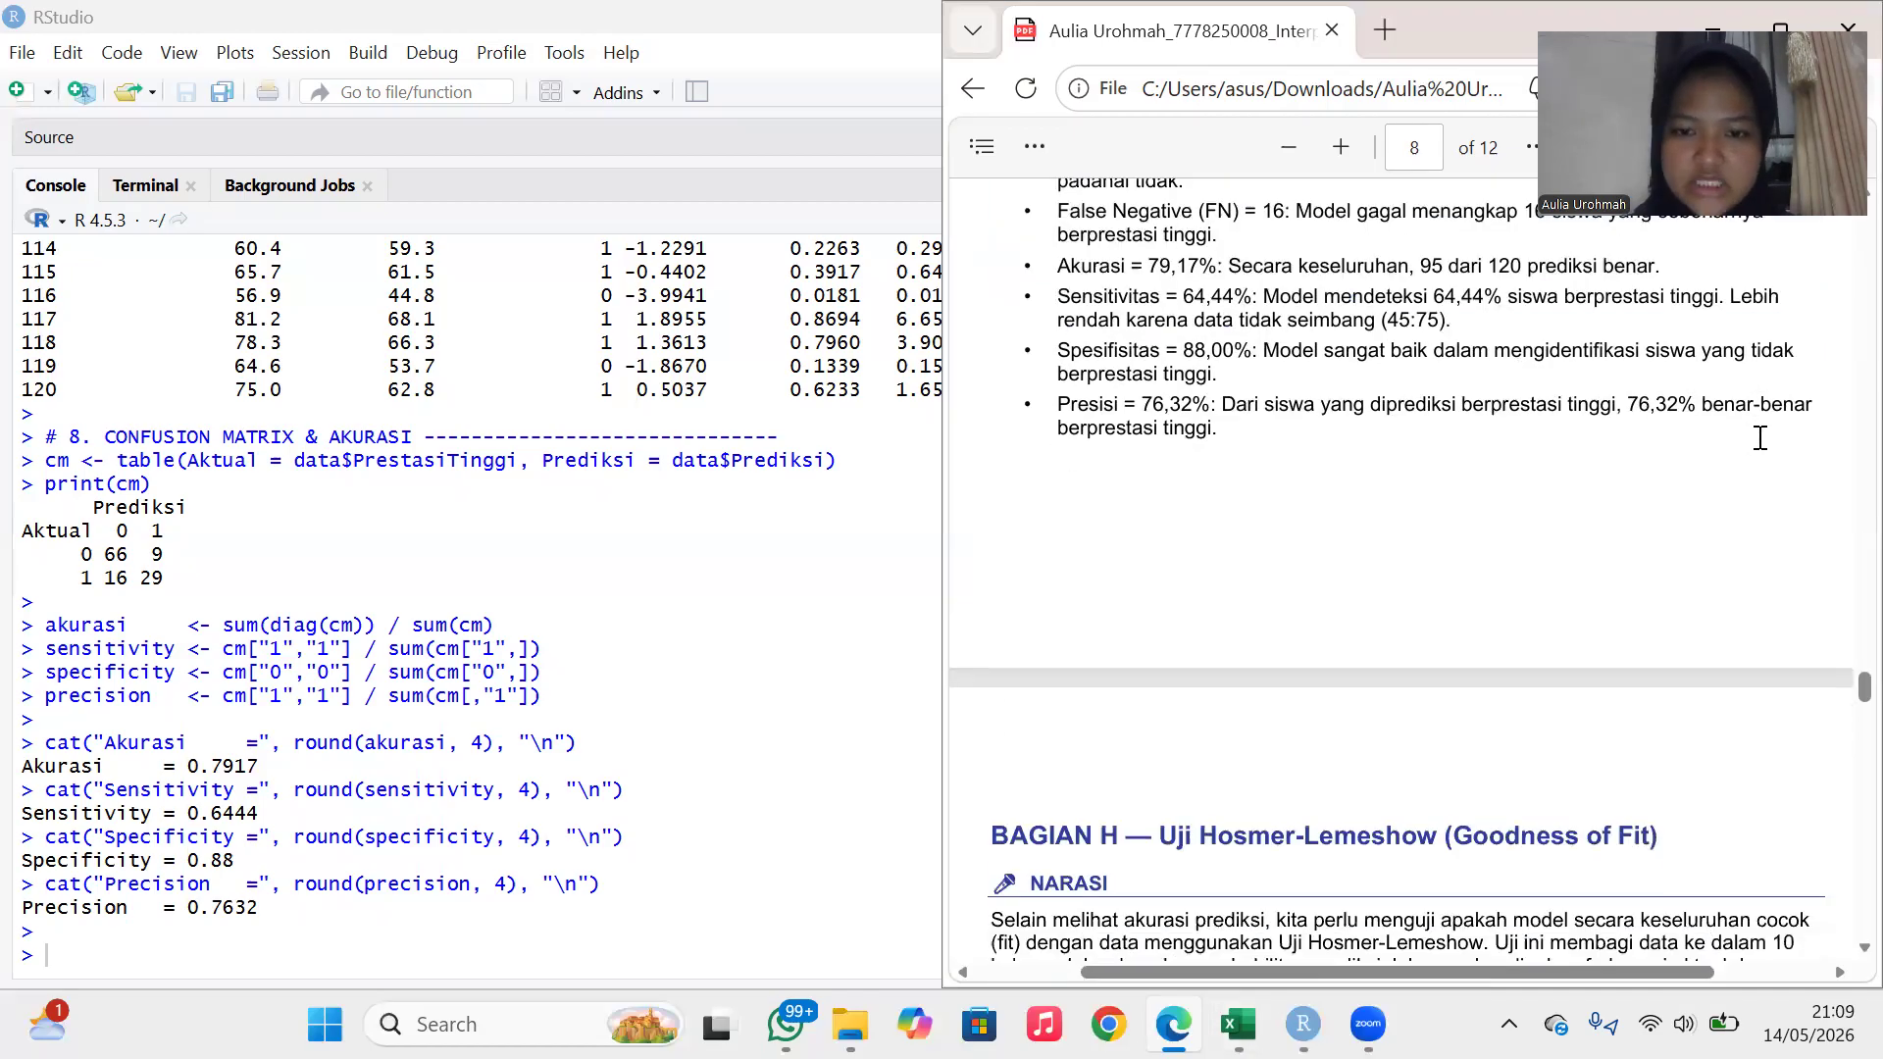
scroll(1760, 437, "down", 5)
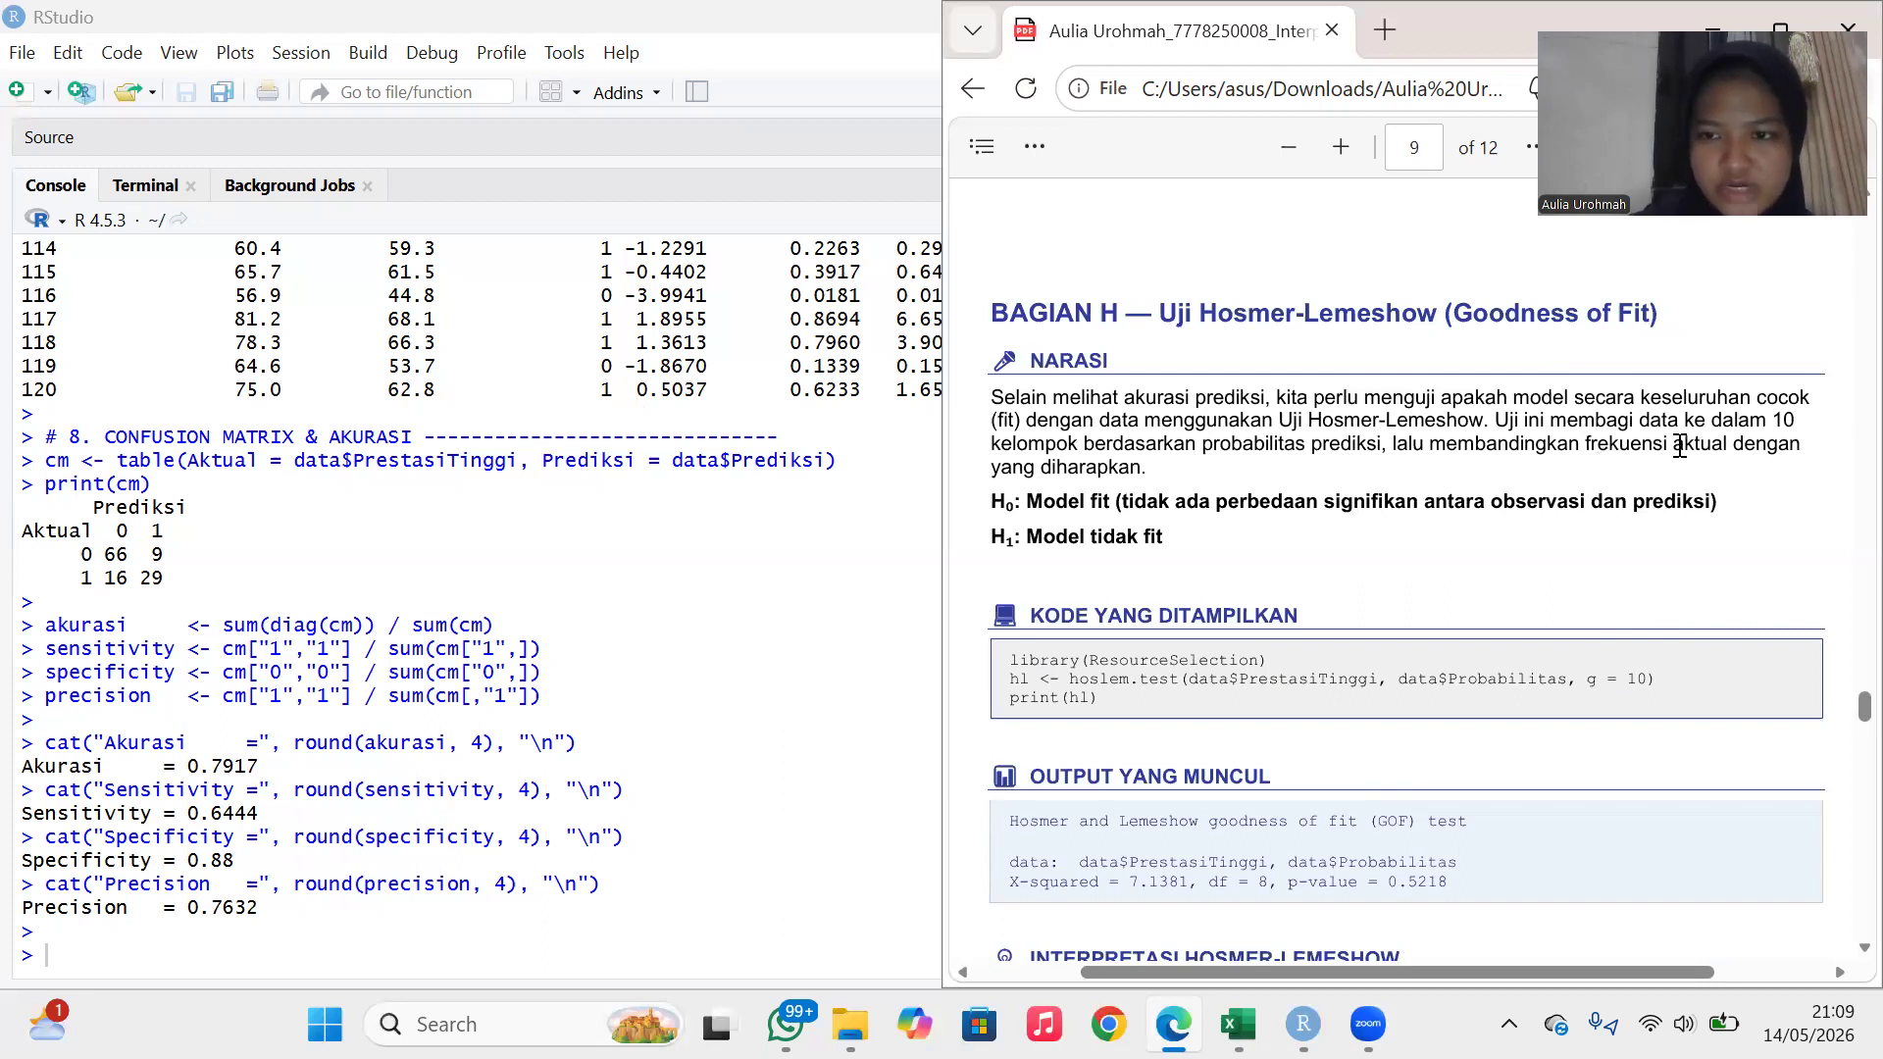
scroll(1726, 447, "down", 1)
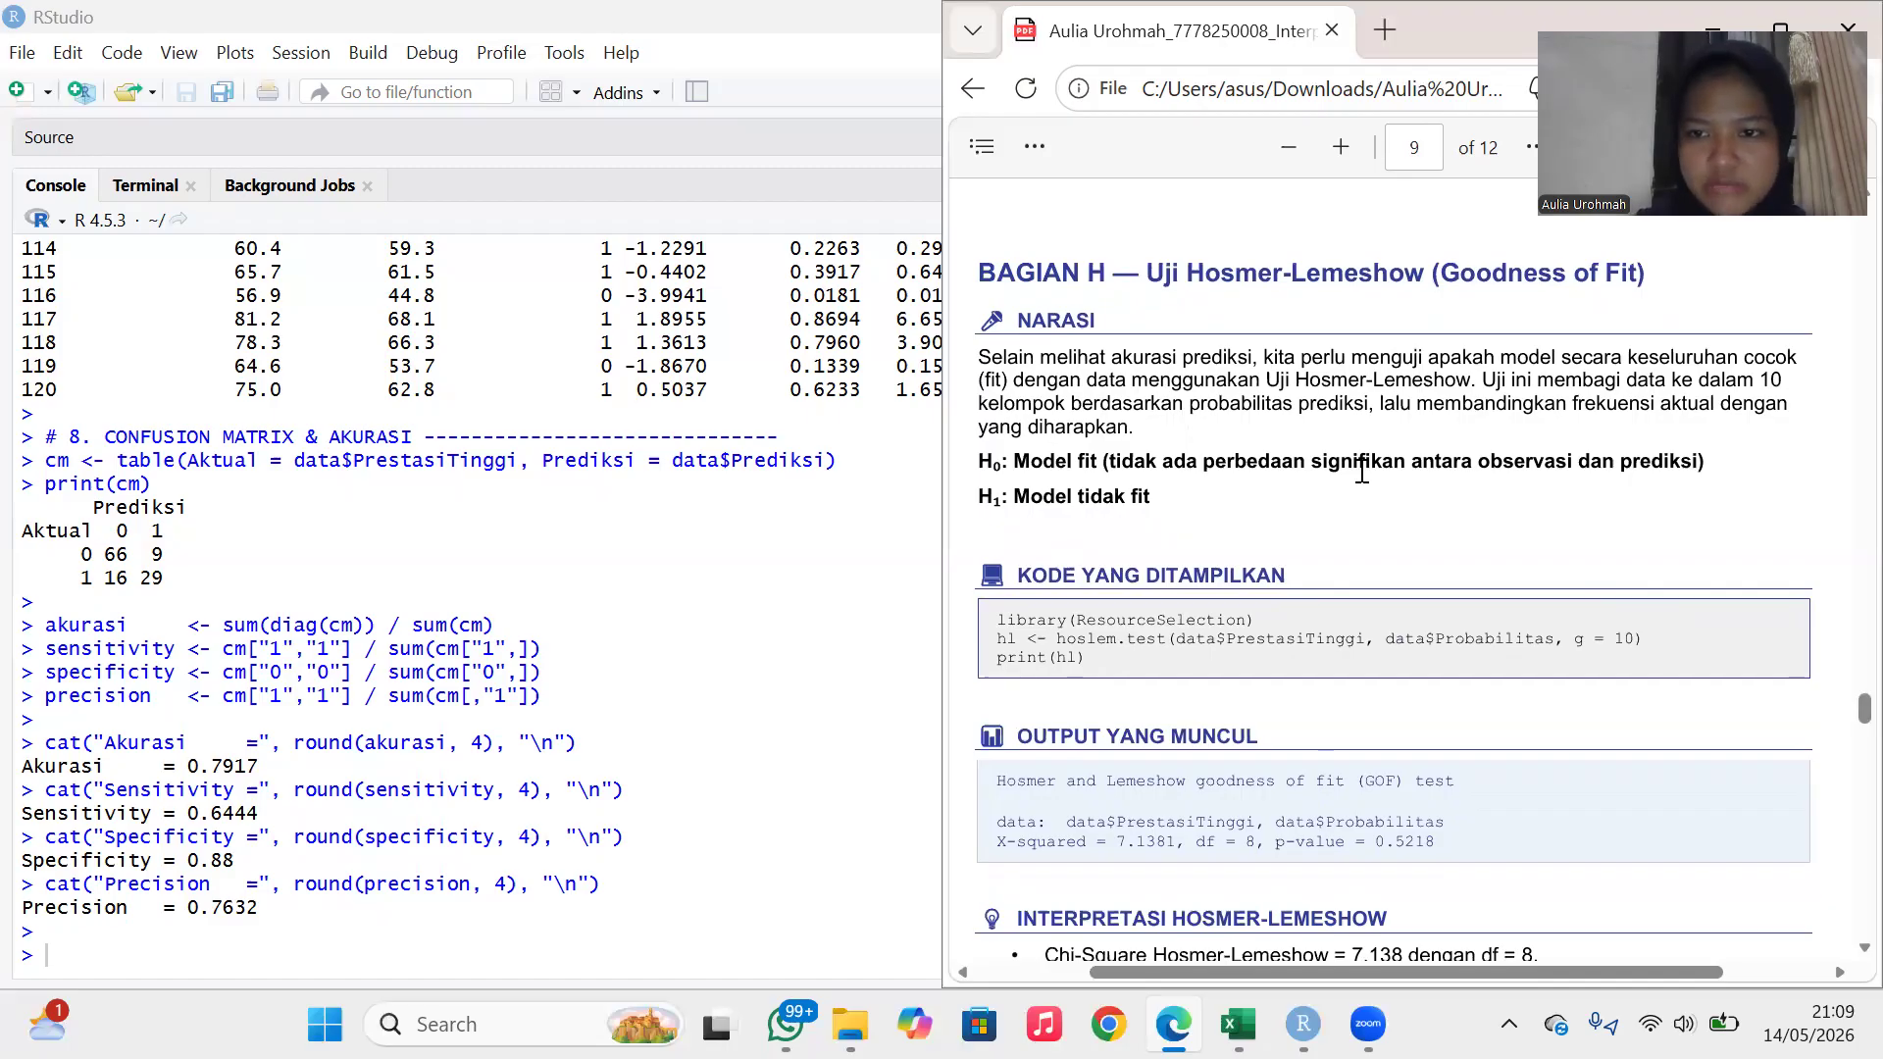
scroll(1361, 471, "down", 5)
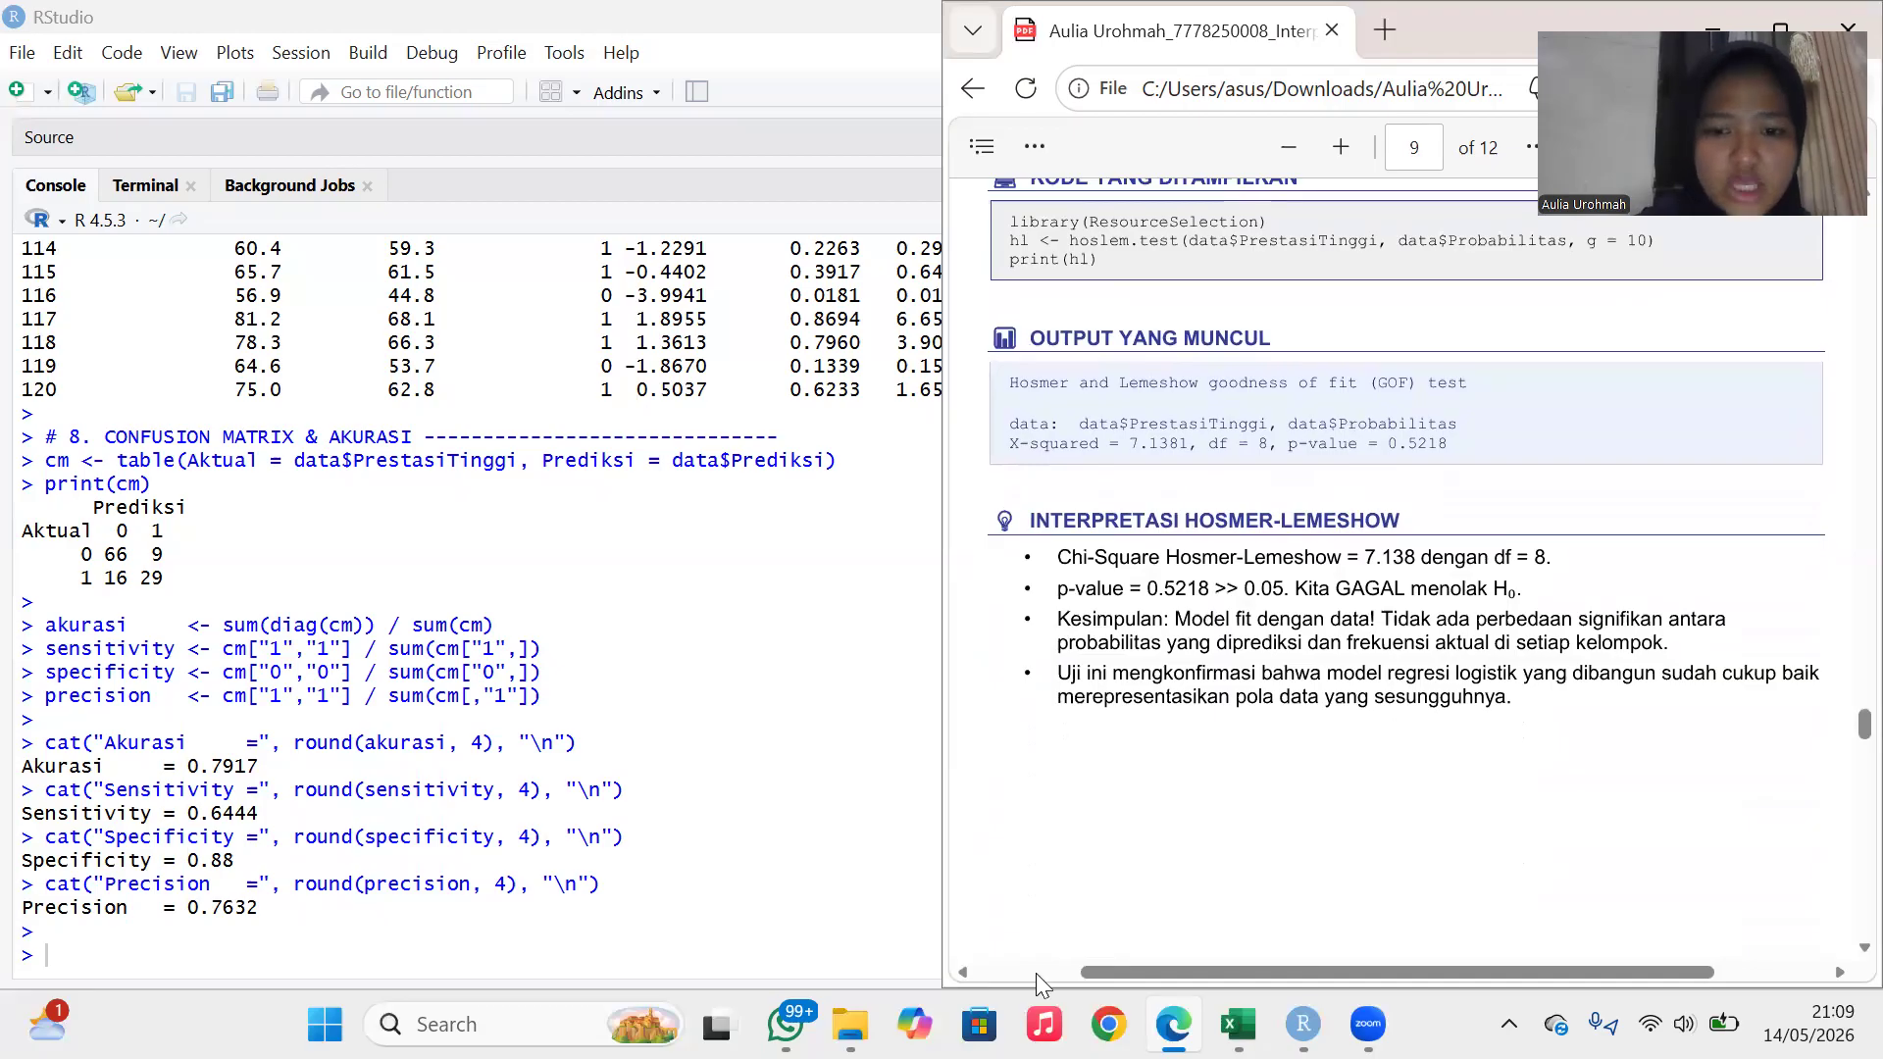
Copy the "# 9. UJI HOSMER-LEMESHOW (goodness of fit)" block in A120:A124 of the Excel Script_R sheet and run it in the RStudio console.
left_click(1237, 1023)
scroll(569, 877, "down", 2)
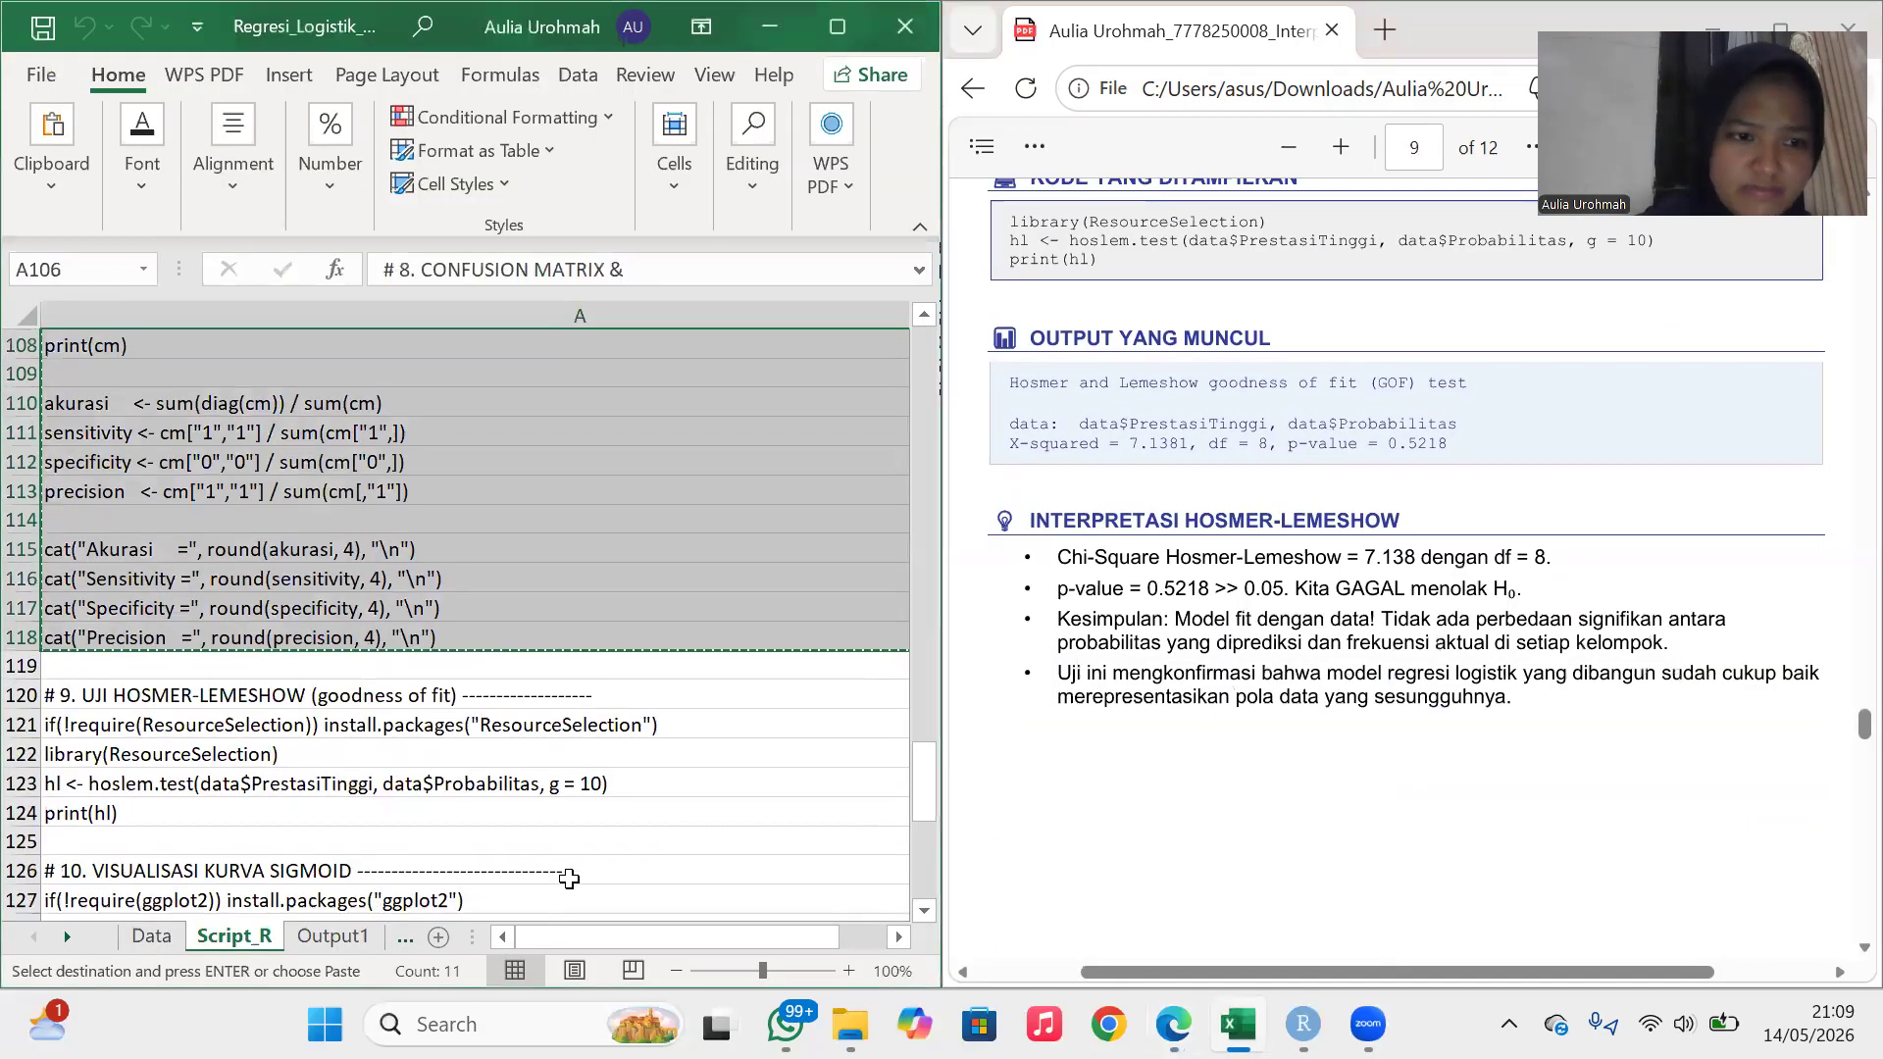
scroll(422, 774, "down", 2)
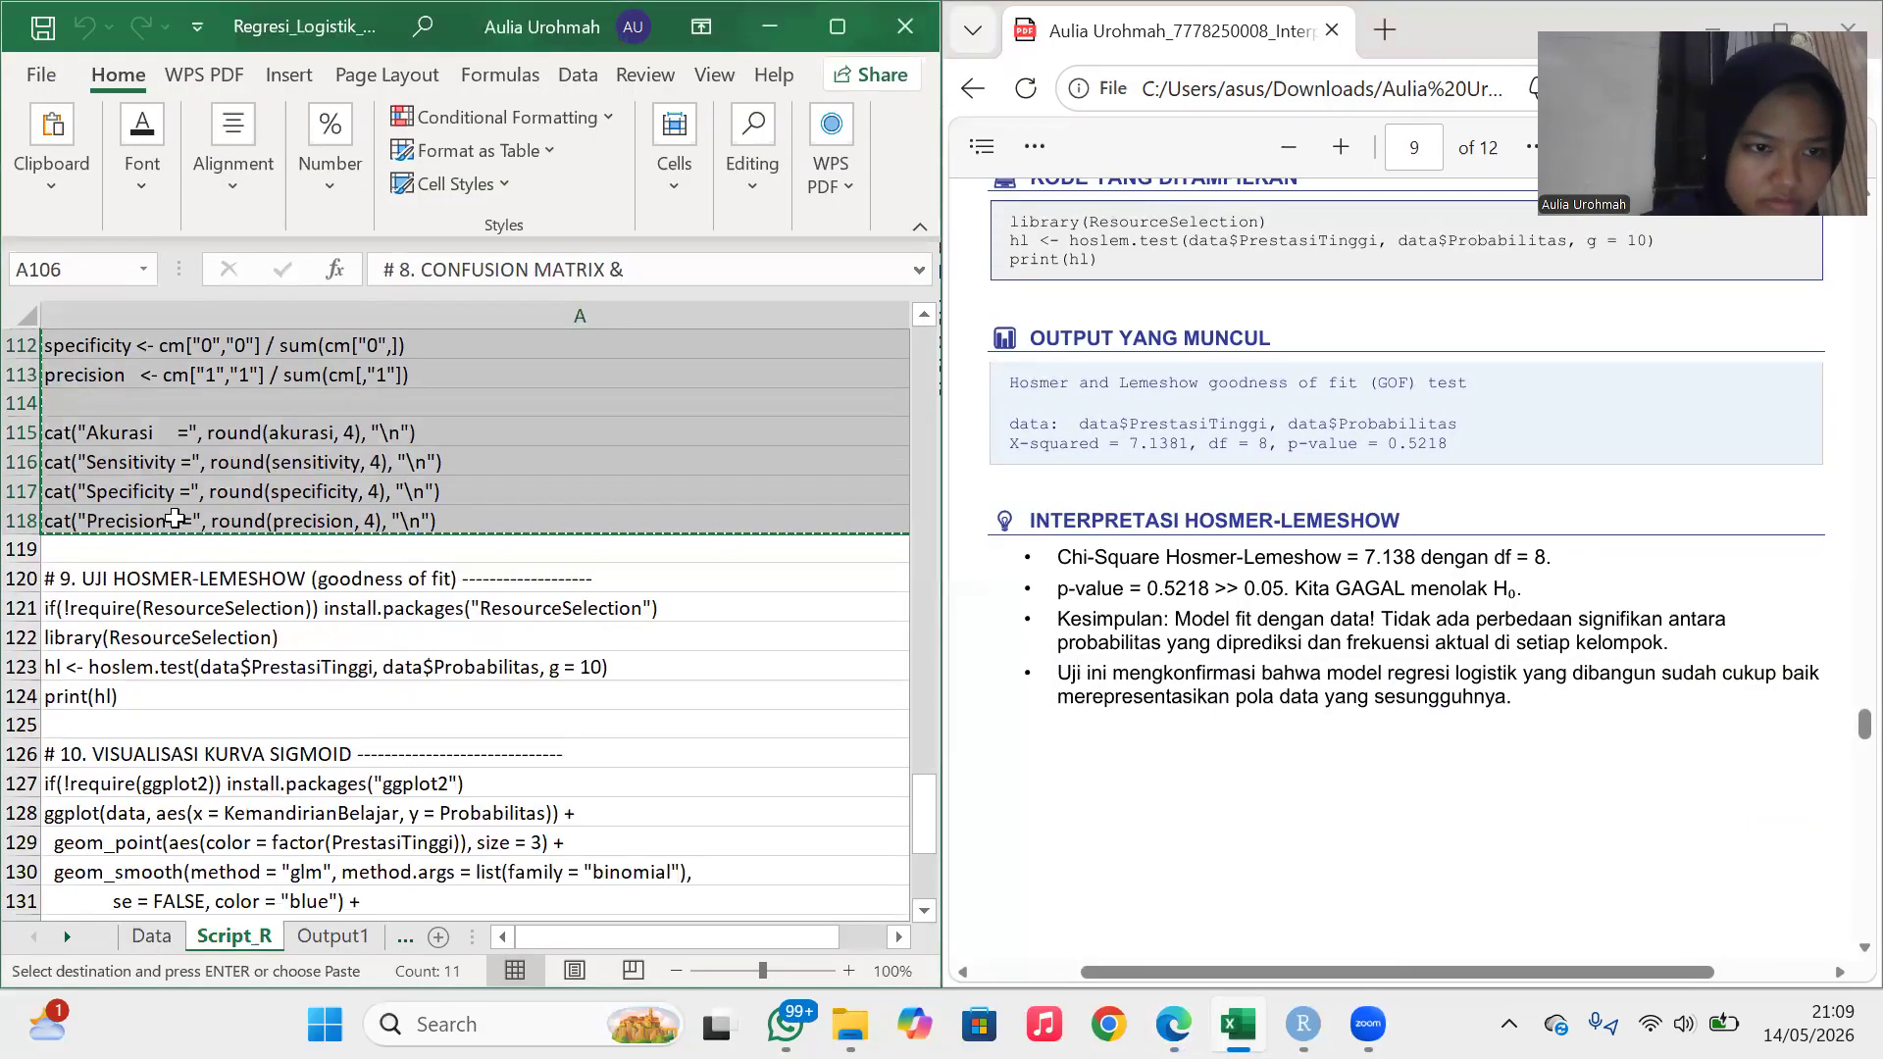
left_click_drag(82, 573, 176, 716)
key("ctrl+c")
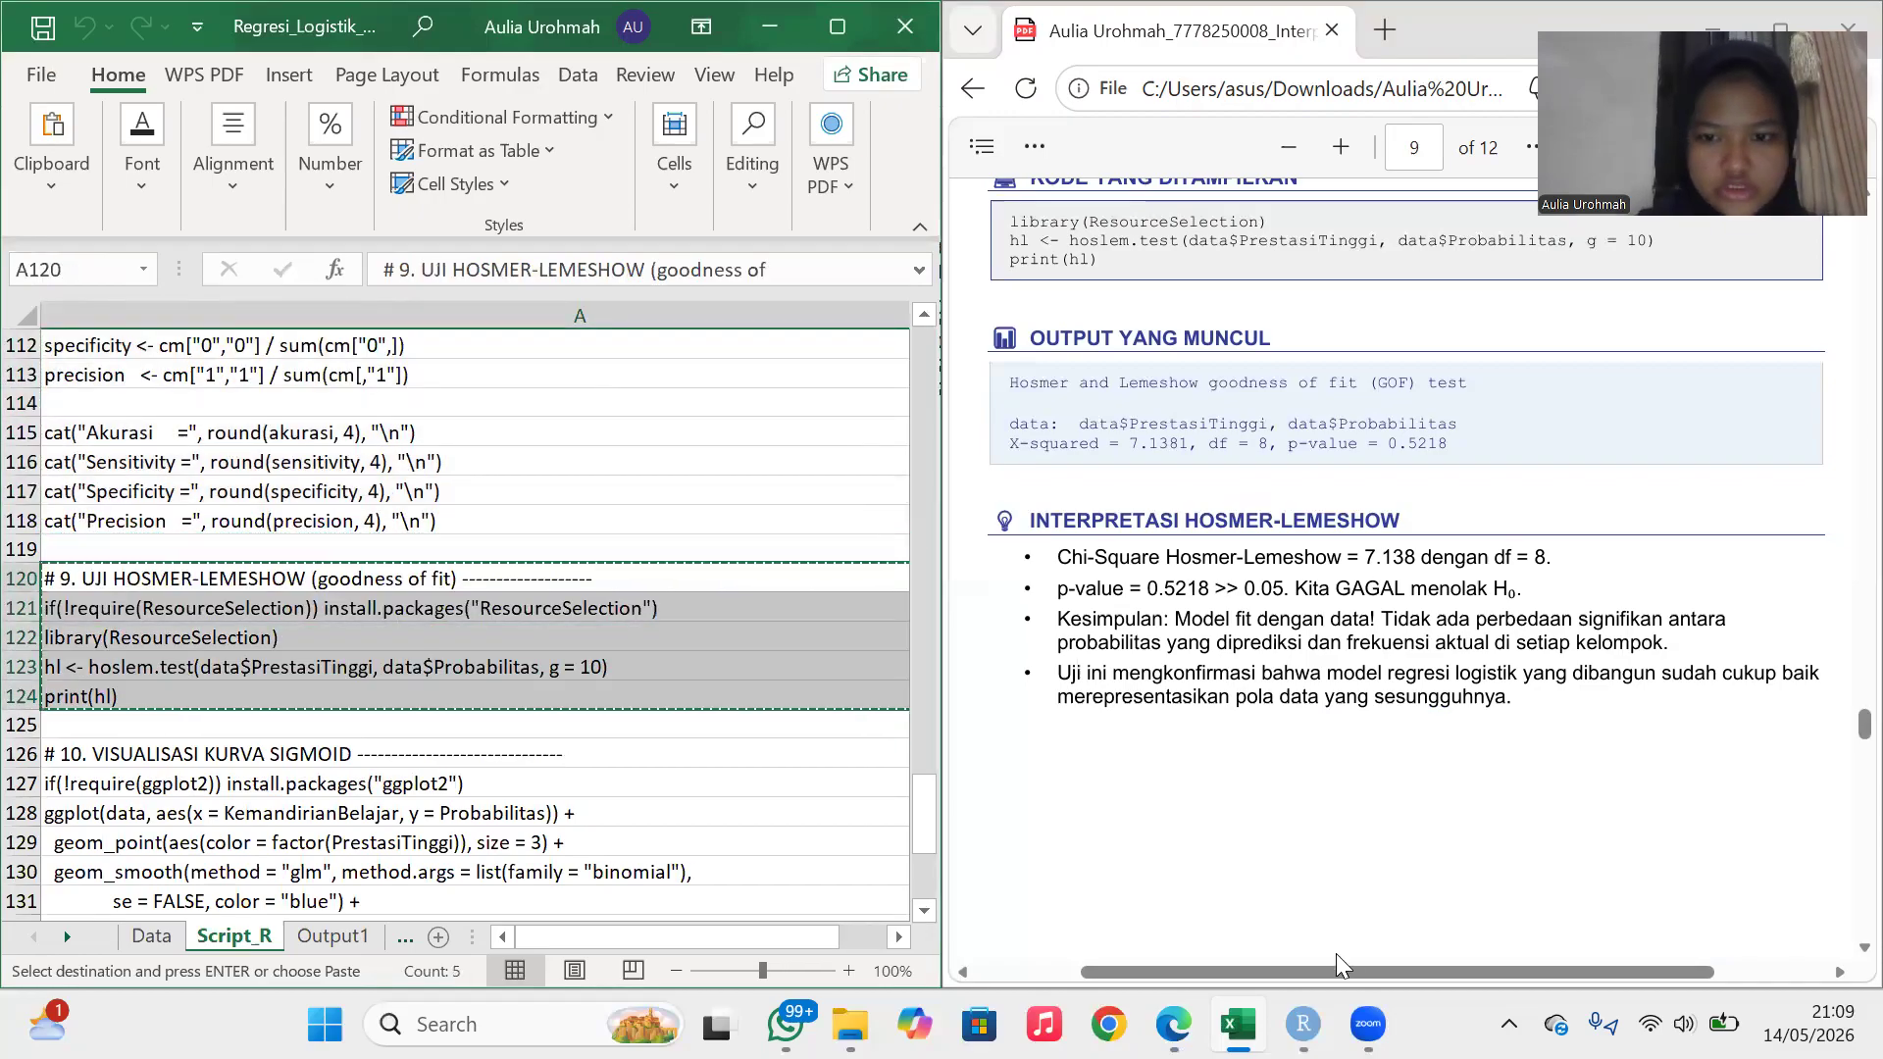
left_click(1303, 1023)
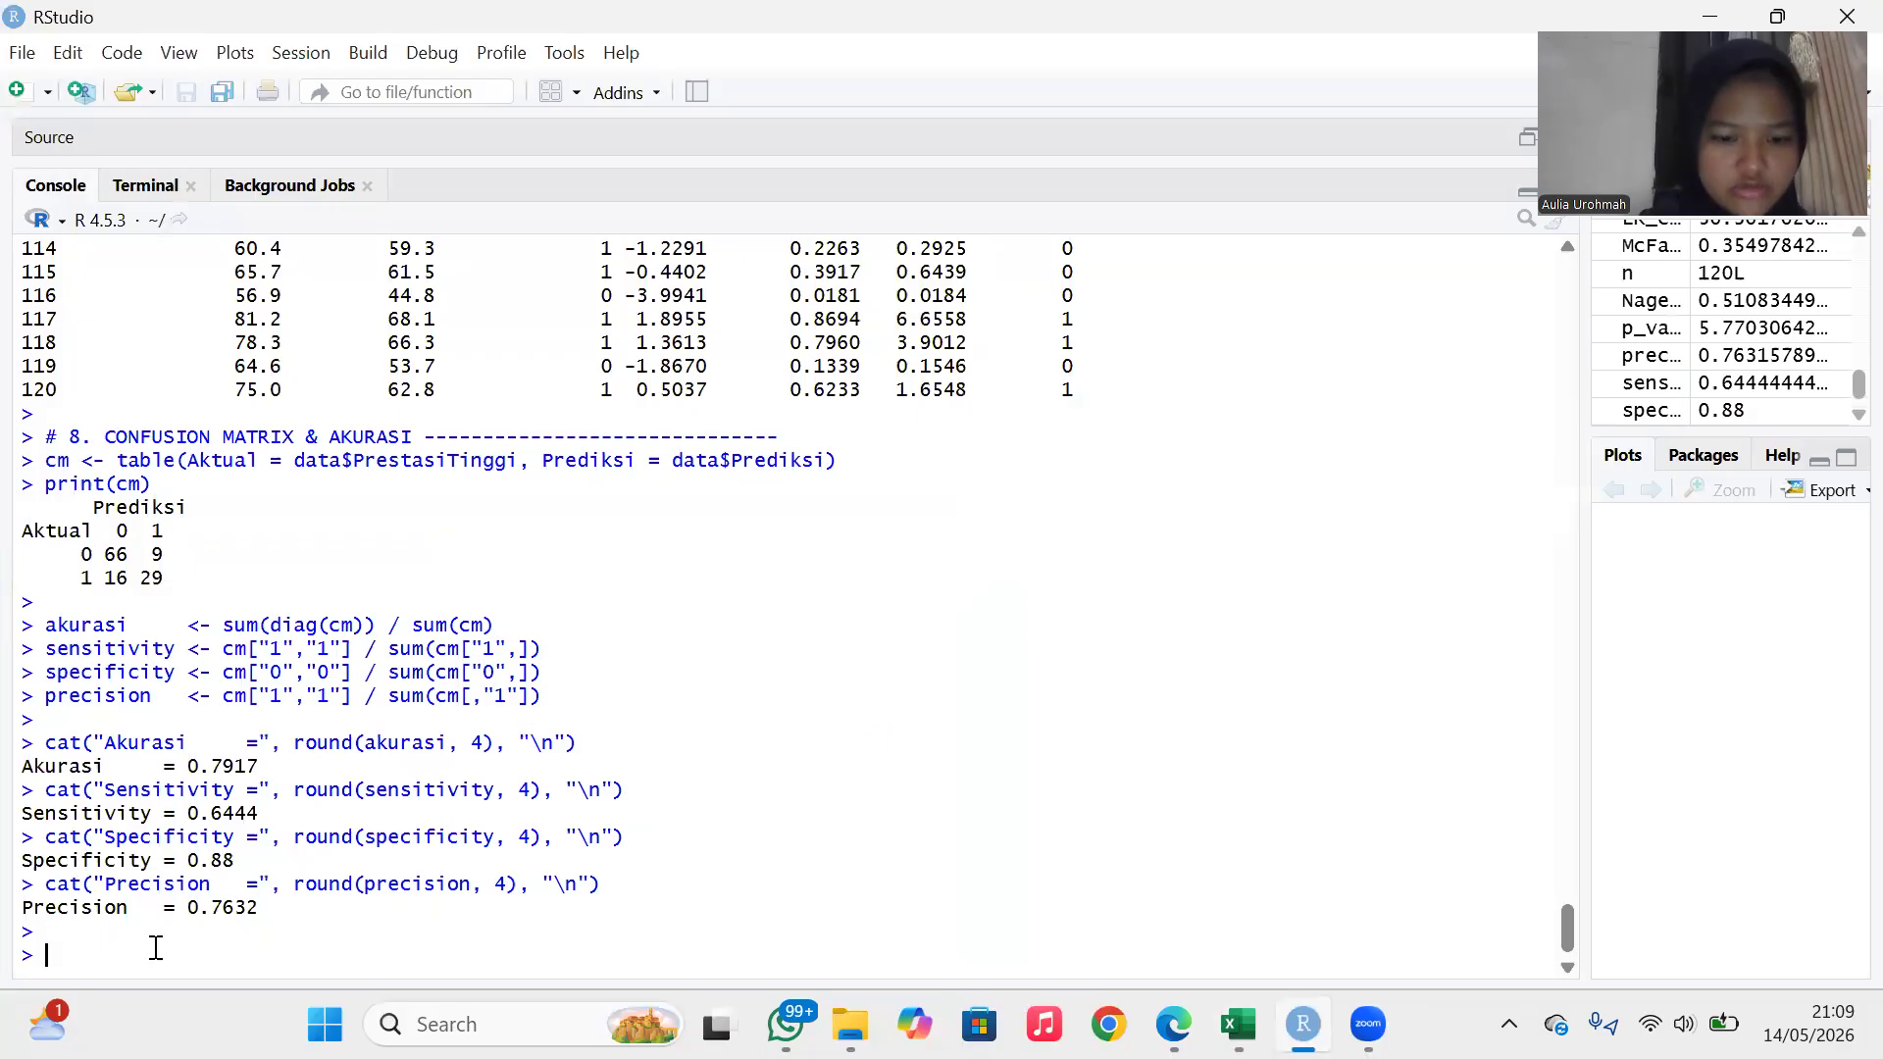
key("ctrl+v")
key("Return")
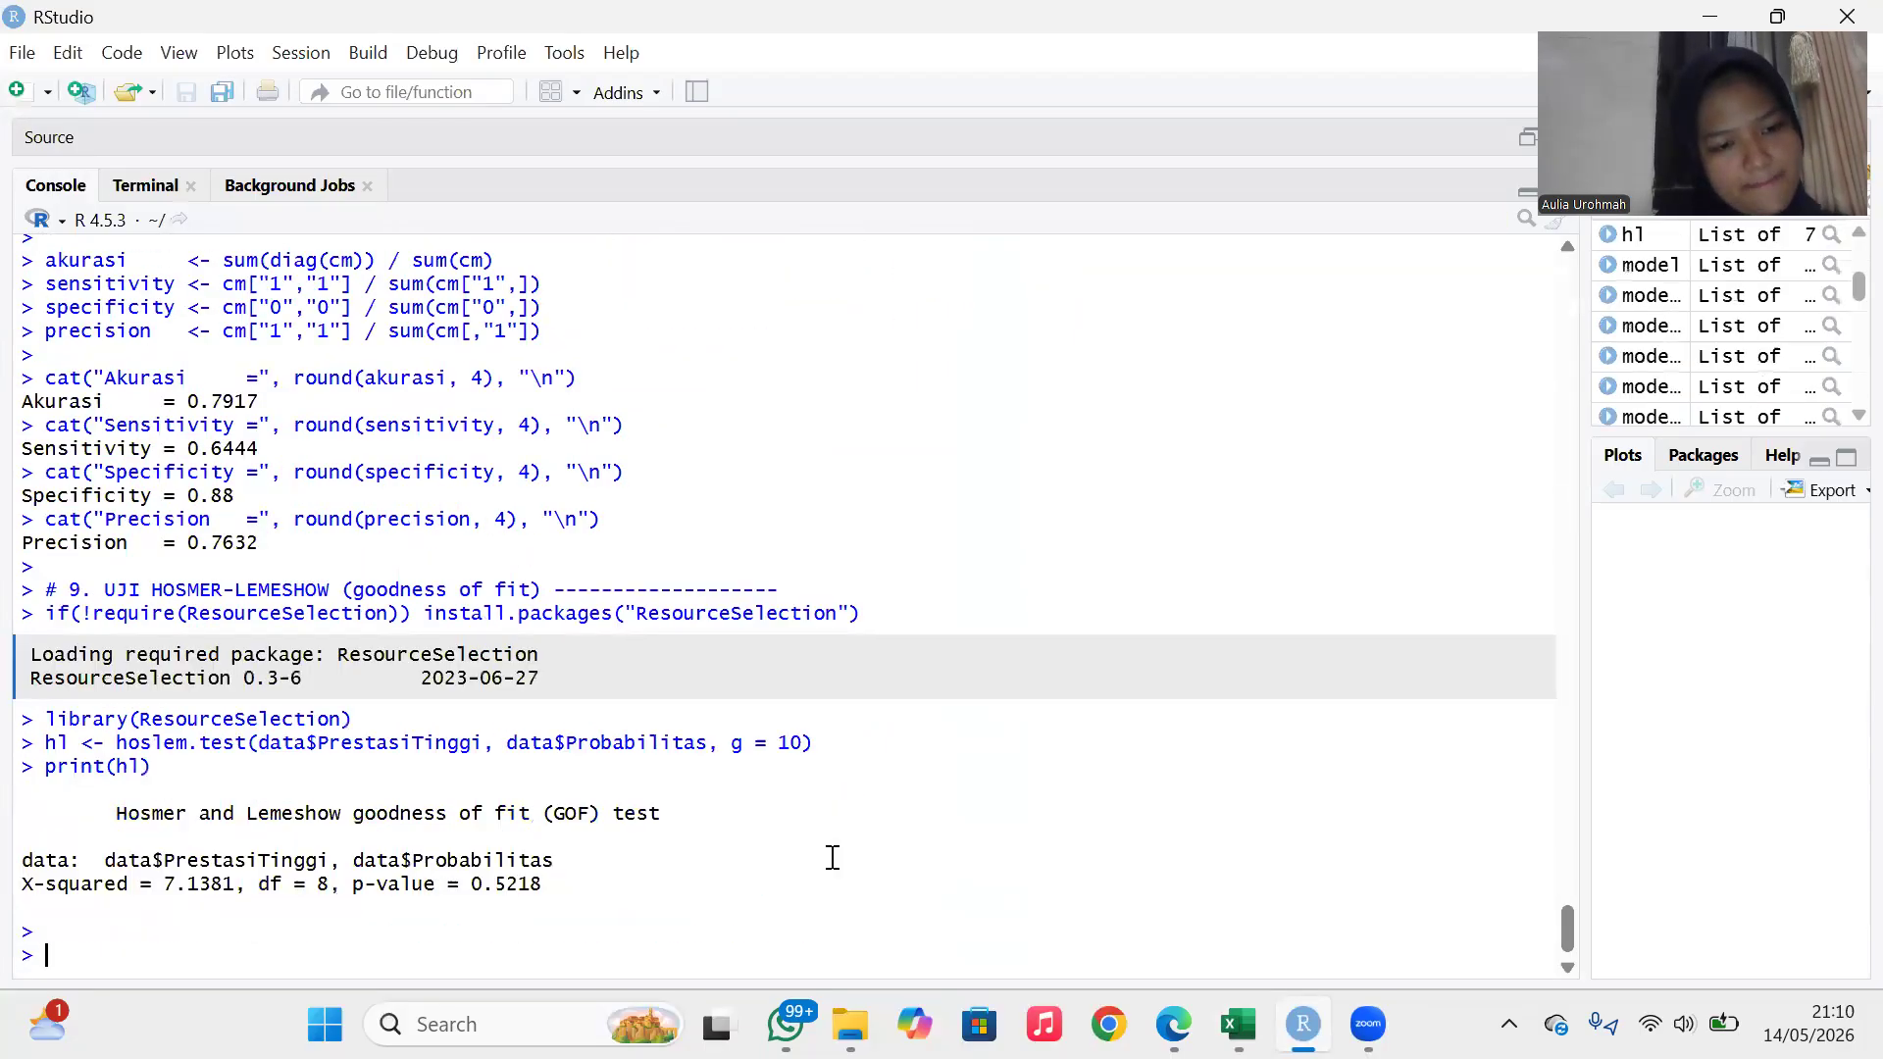
Review the Hosmer-Lemeshow interpretation in the Edge PDF, and read BAGIAN I — Visualisasi Kurva Sigmoid on page 10 with the Excel script alongside.
mouse_move(1173, 1024)
left_click(1290, 794)
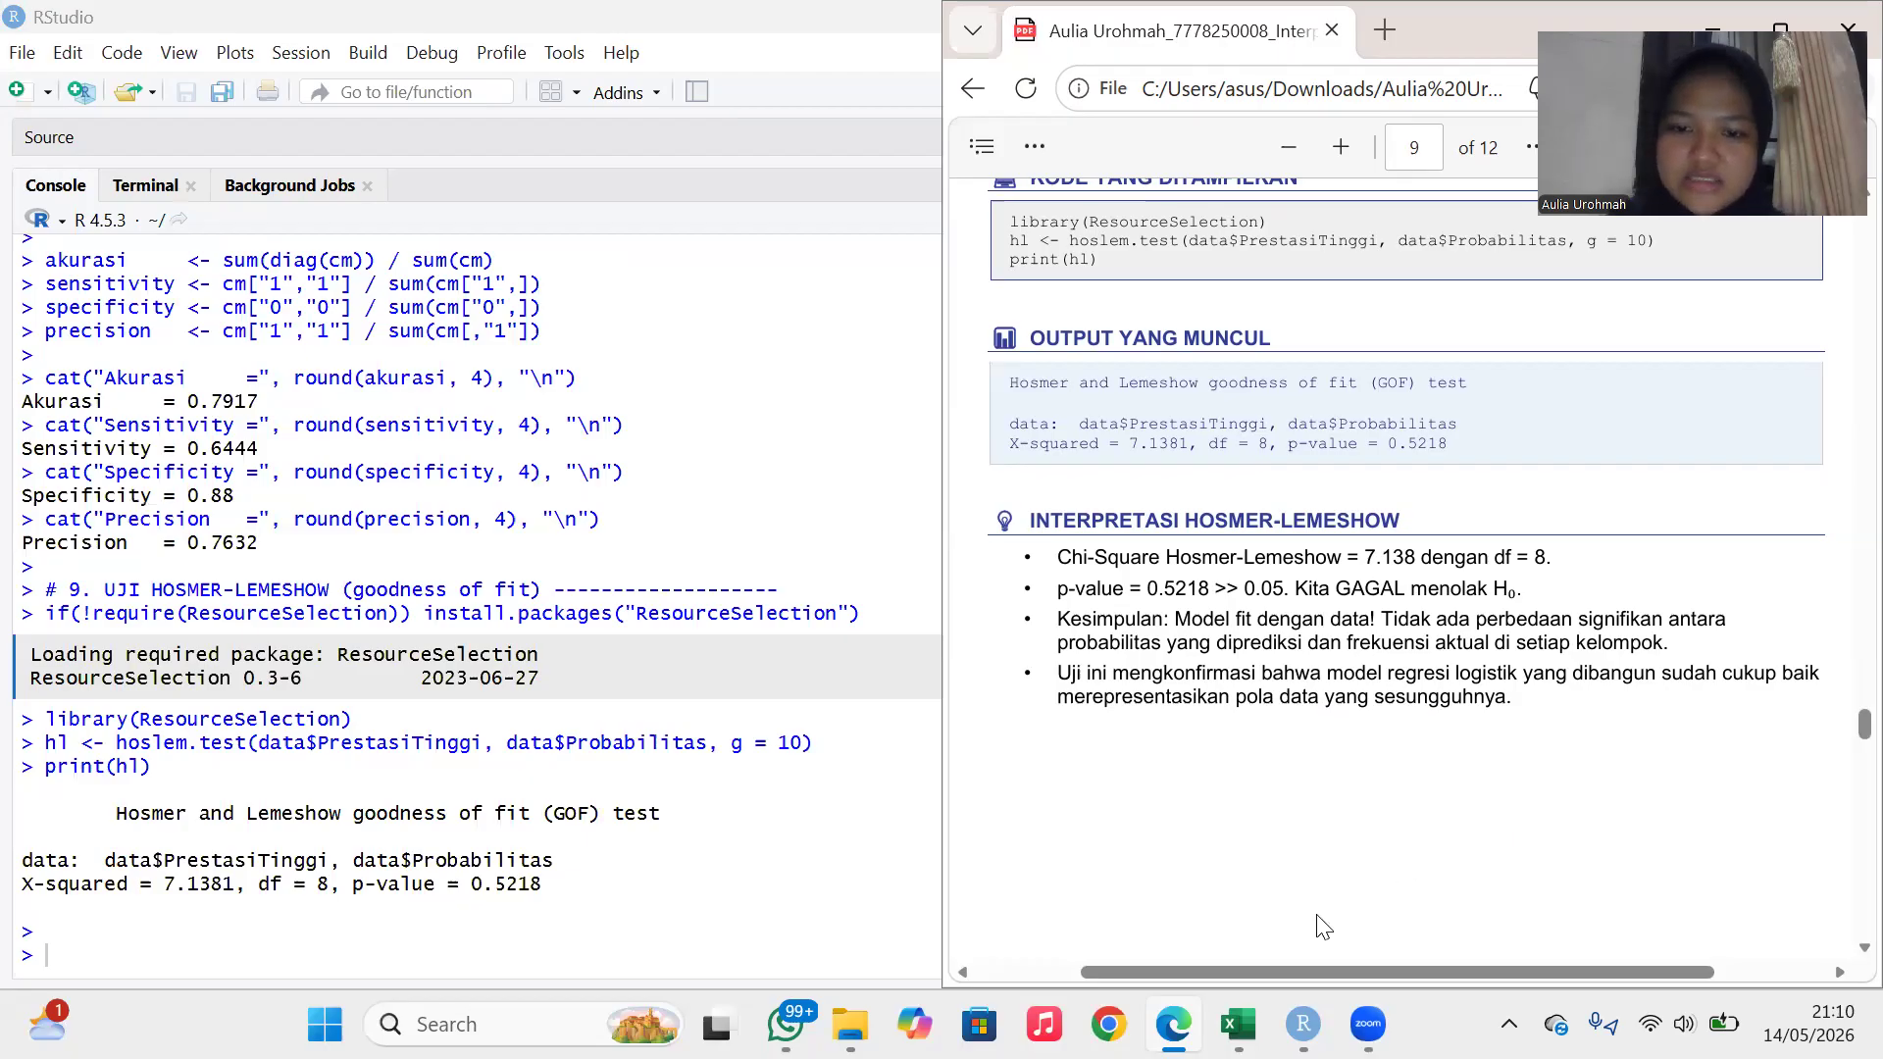
mouse_move(1239, 1024)
left_click(1226, 872)
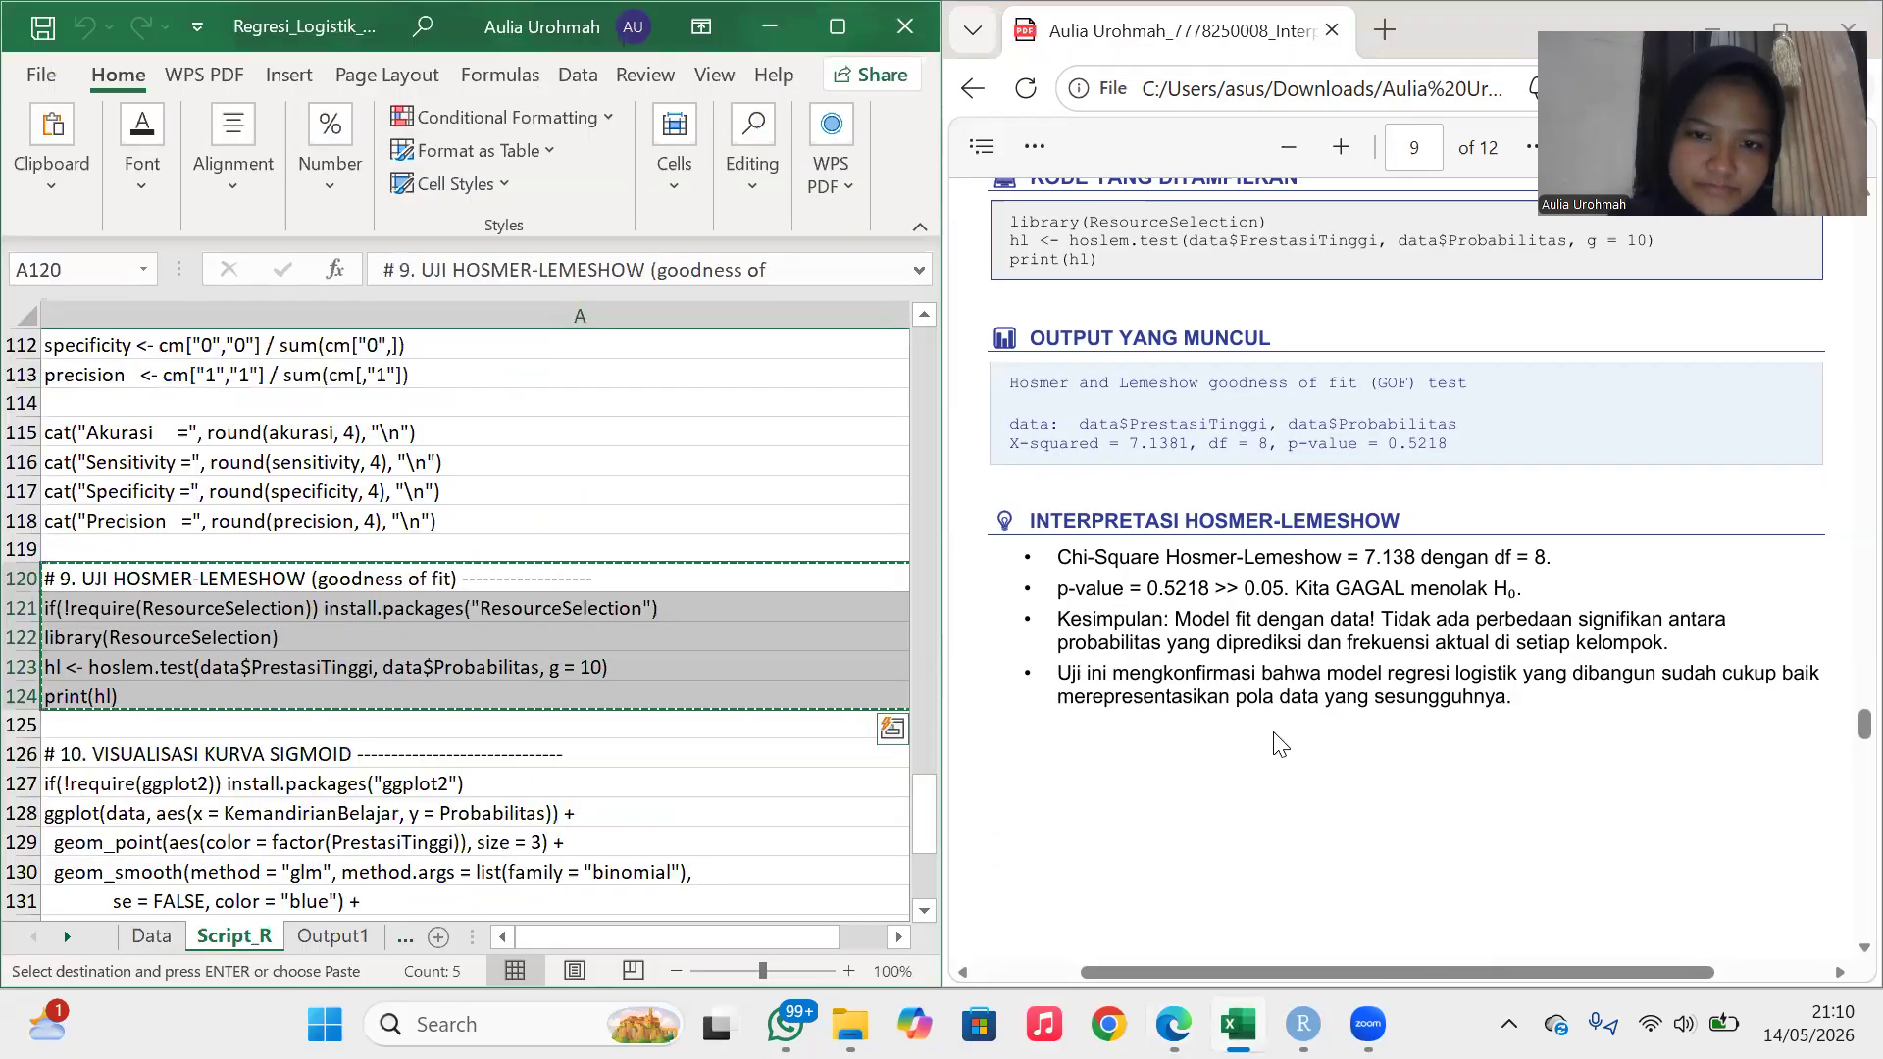
scroll(1339, 742, "down", 10)
scroll(1339, 742, "down", 3)
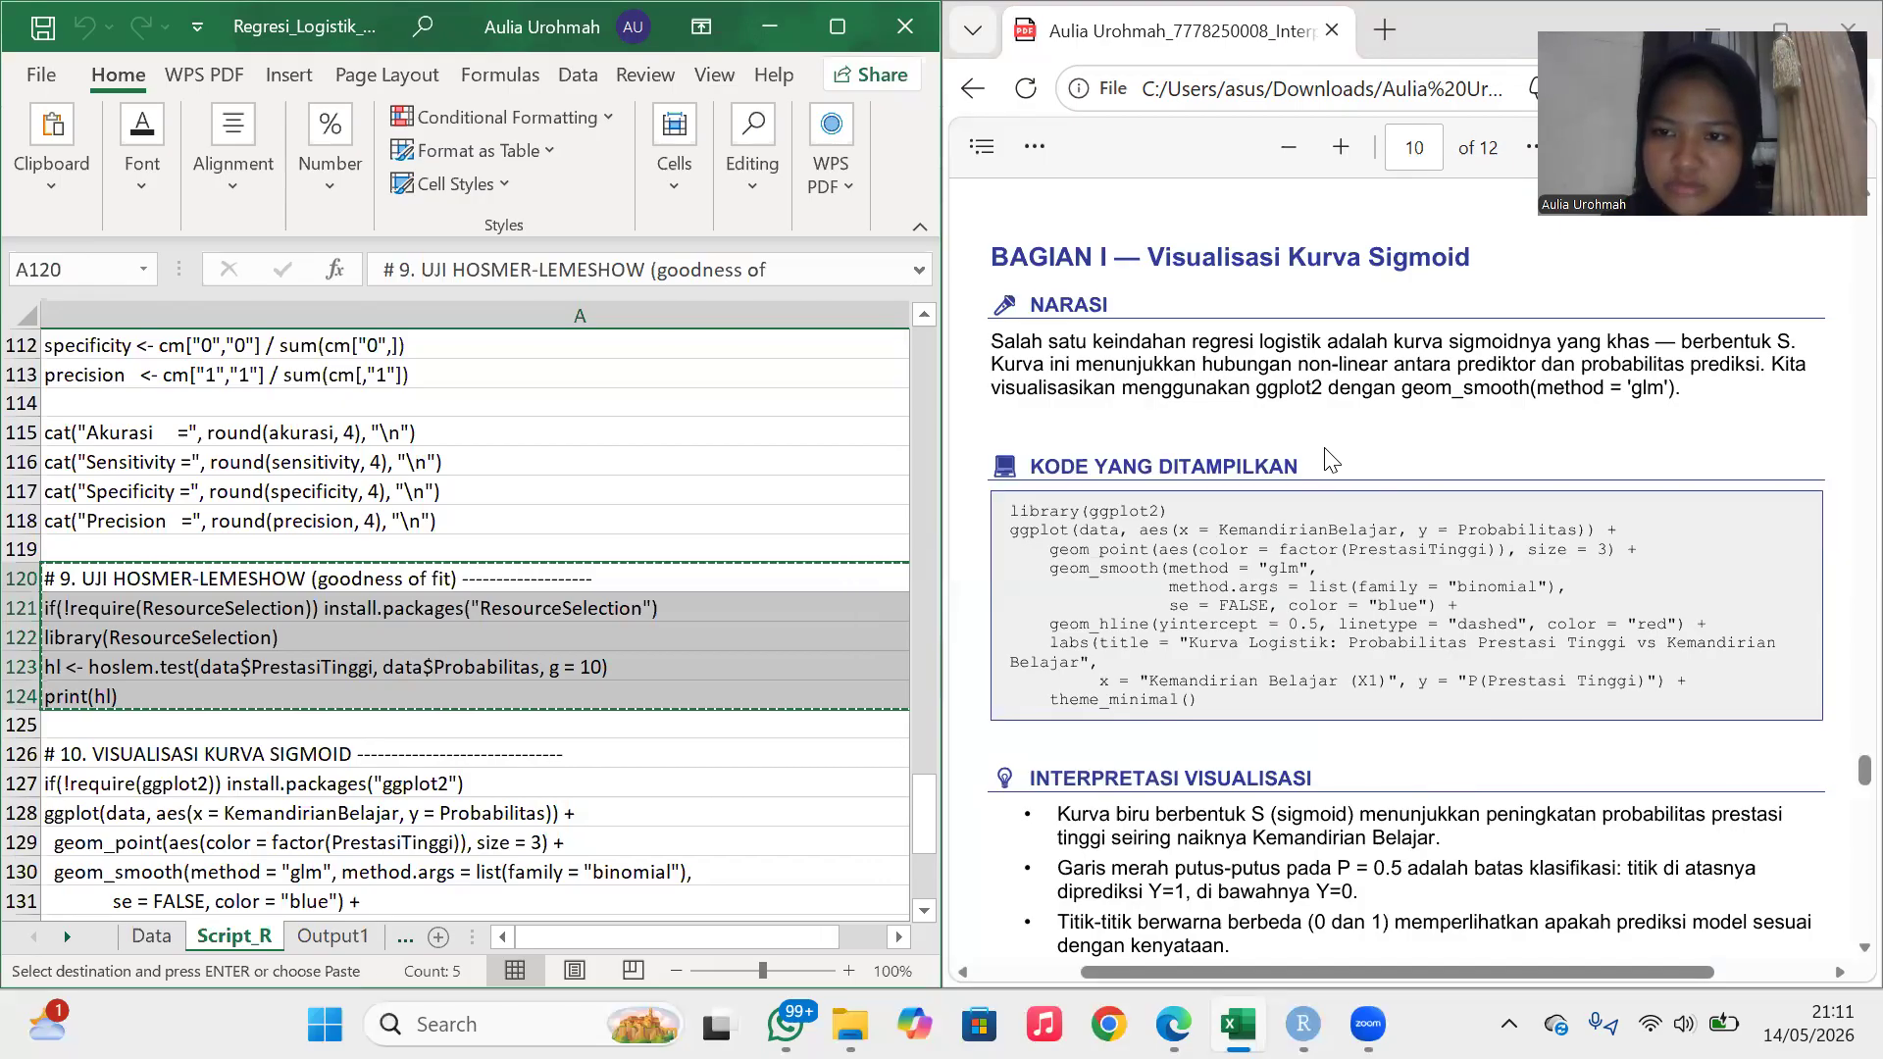
Copy the "# 10. VISUALISASI KURVA SIGMOID" block in A126:A135 of the Script_R sheet and run it in the RStudio console.
left_click(590, 667)
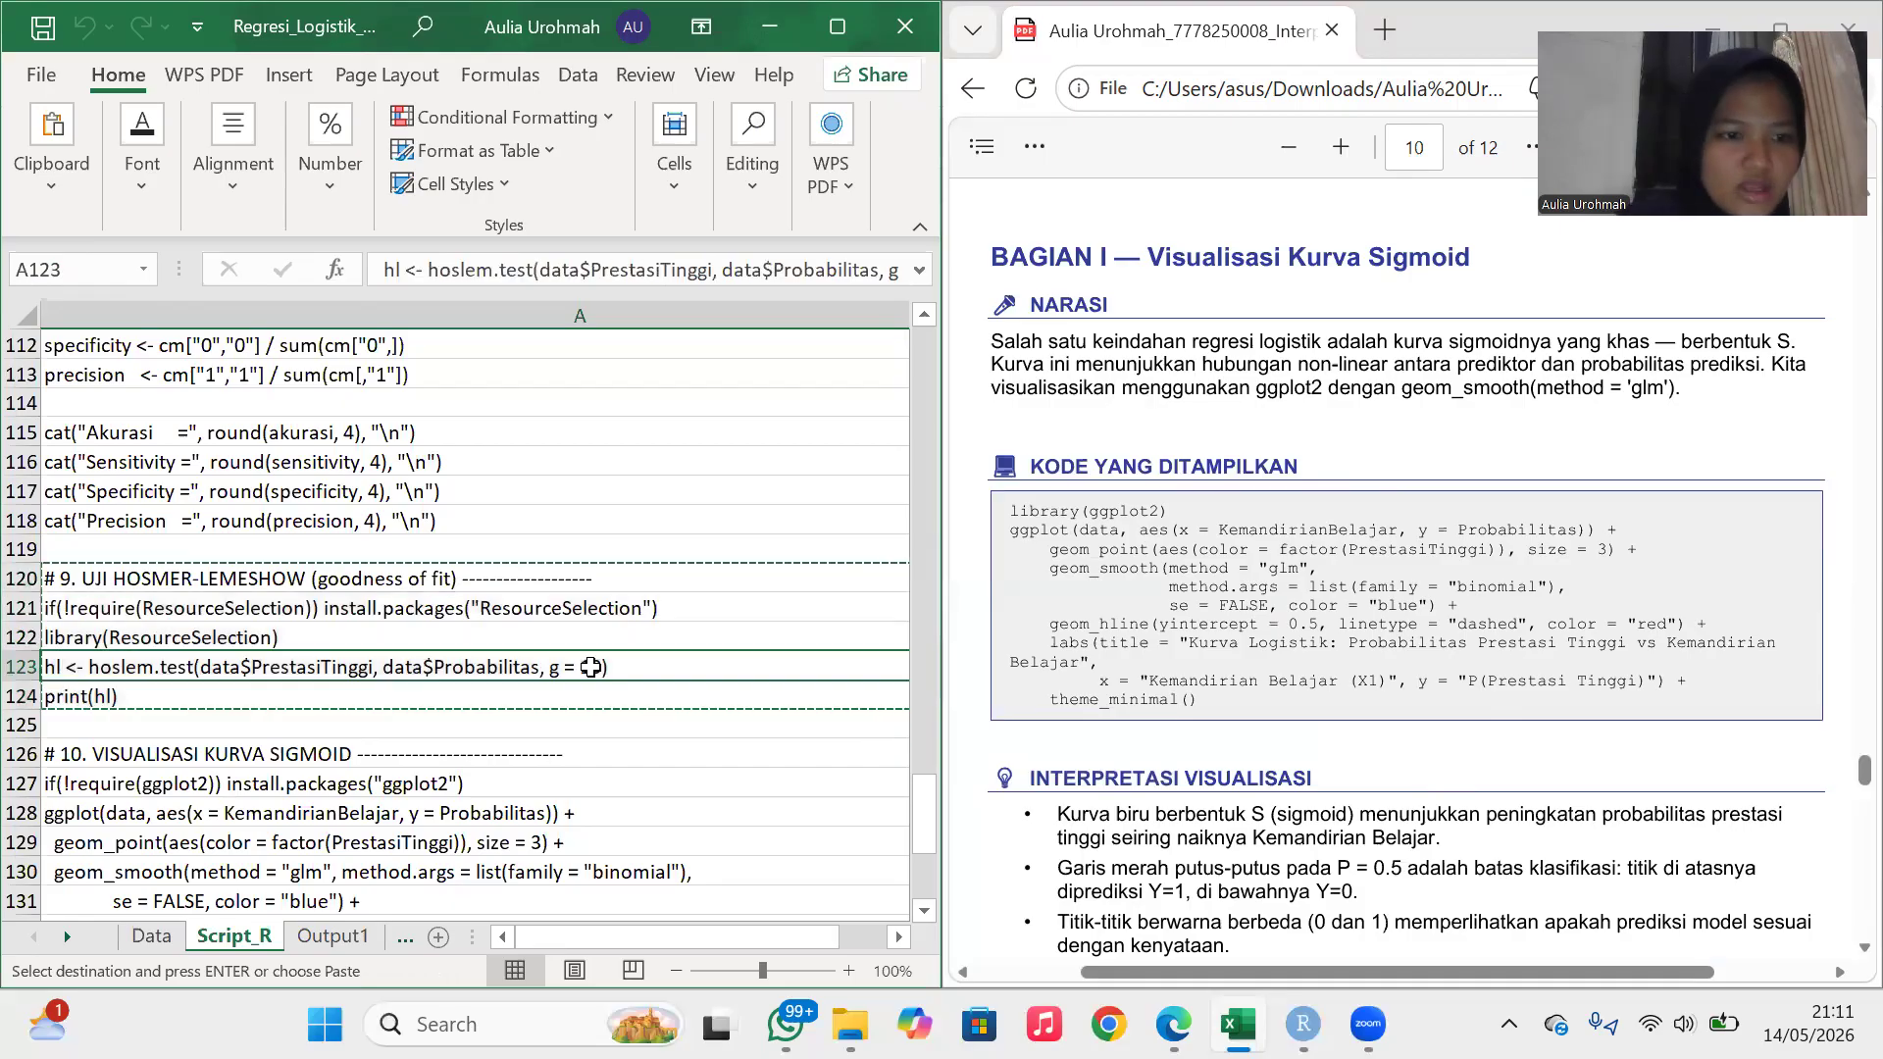
scroll(590, 667, "down", 3)
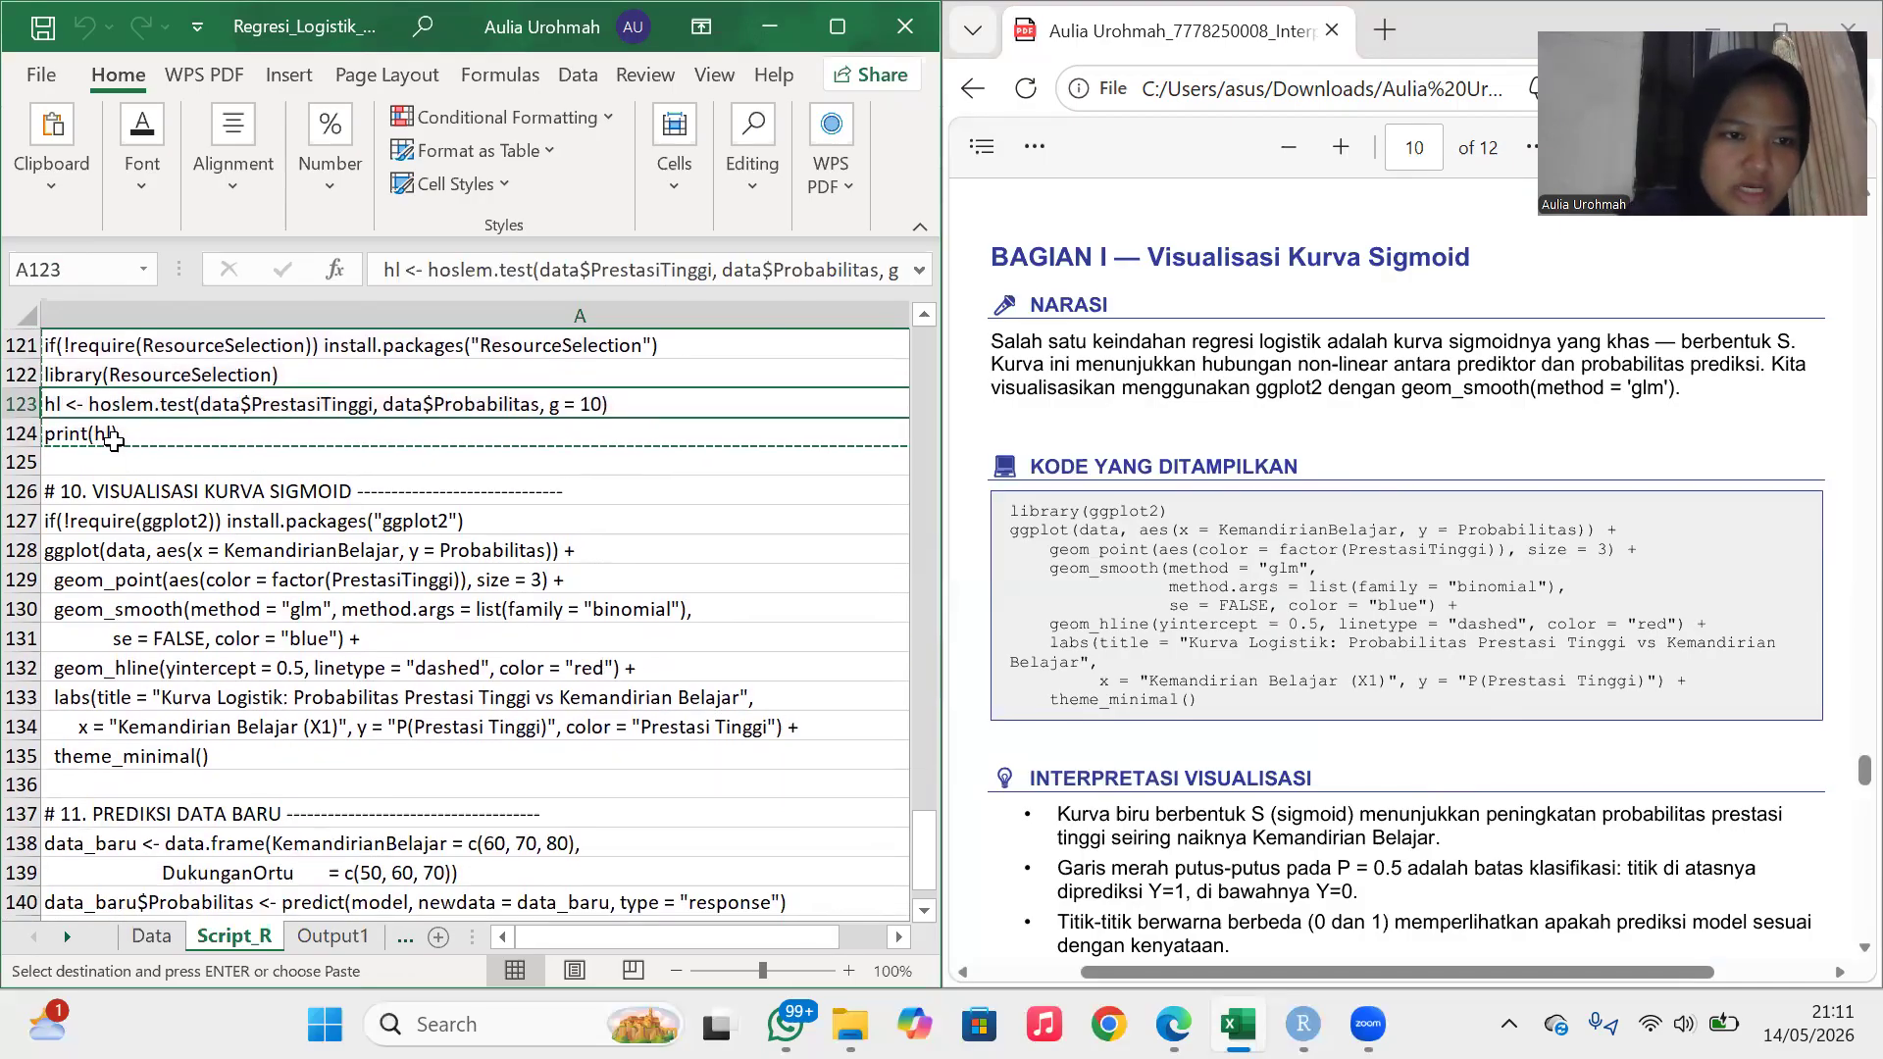
left_click(91, 495)
left_click_drag(92, 495, 266, 770)
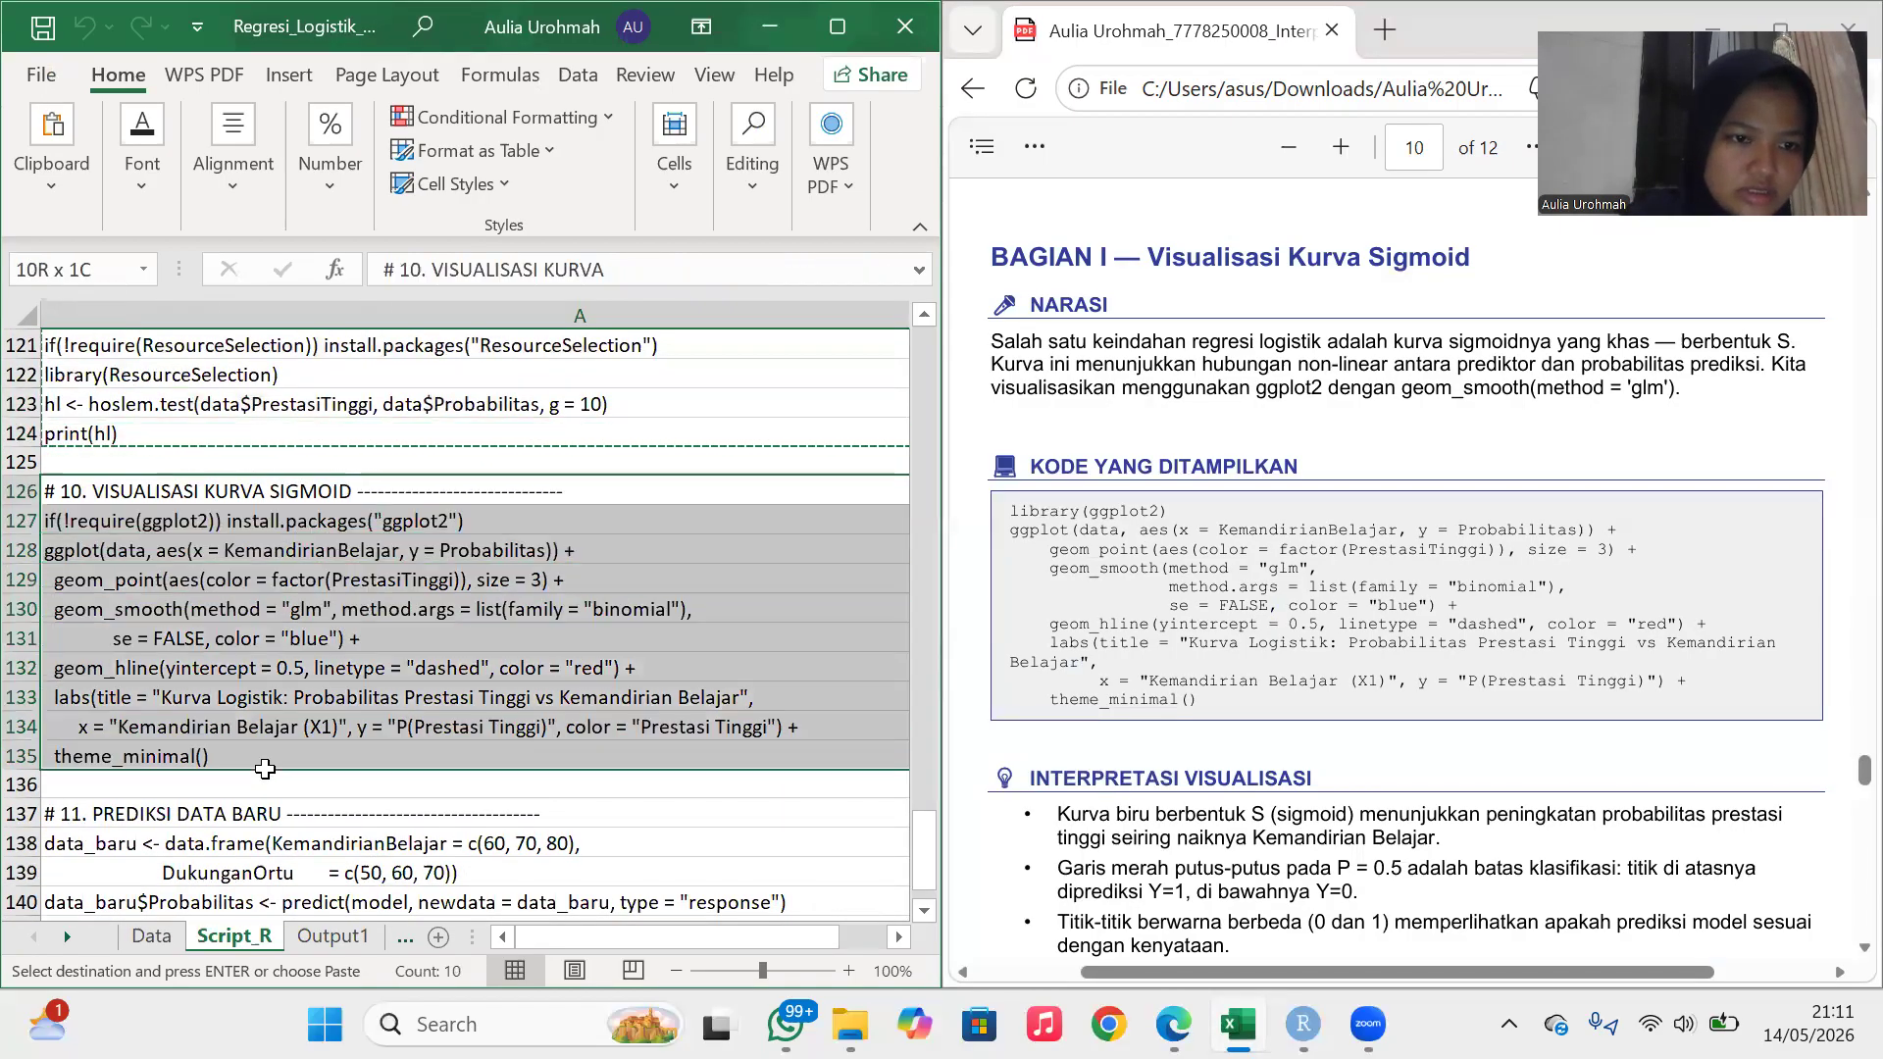
key("ctrl+c")
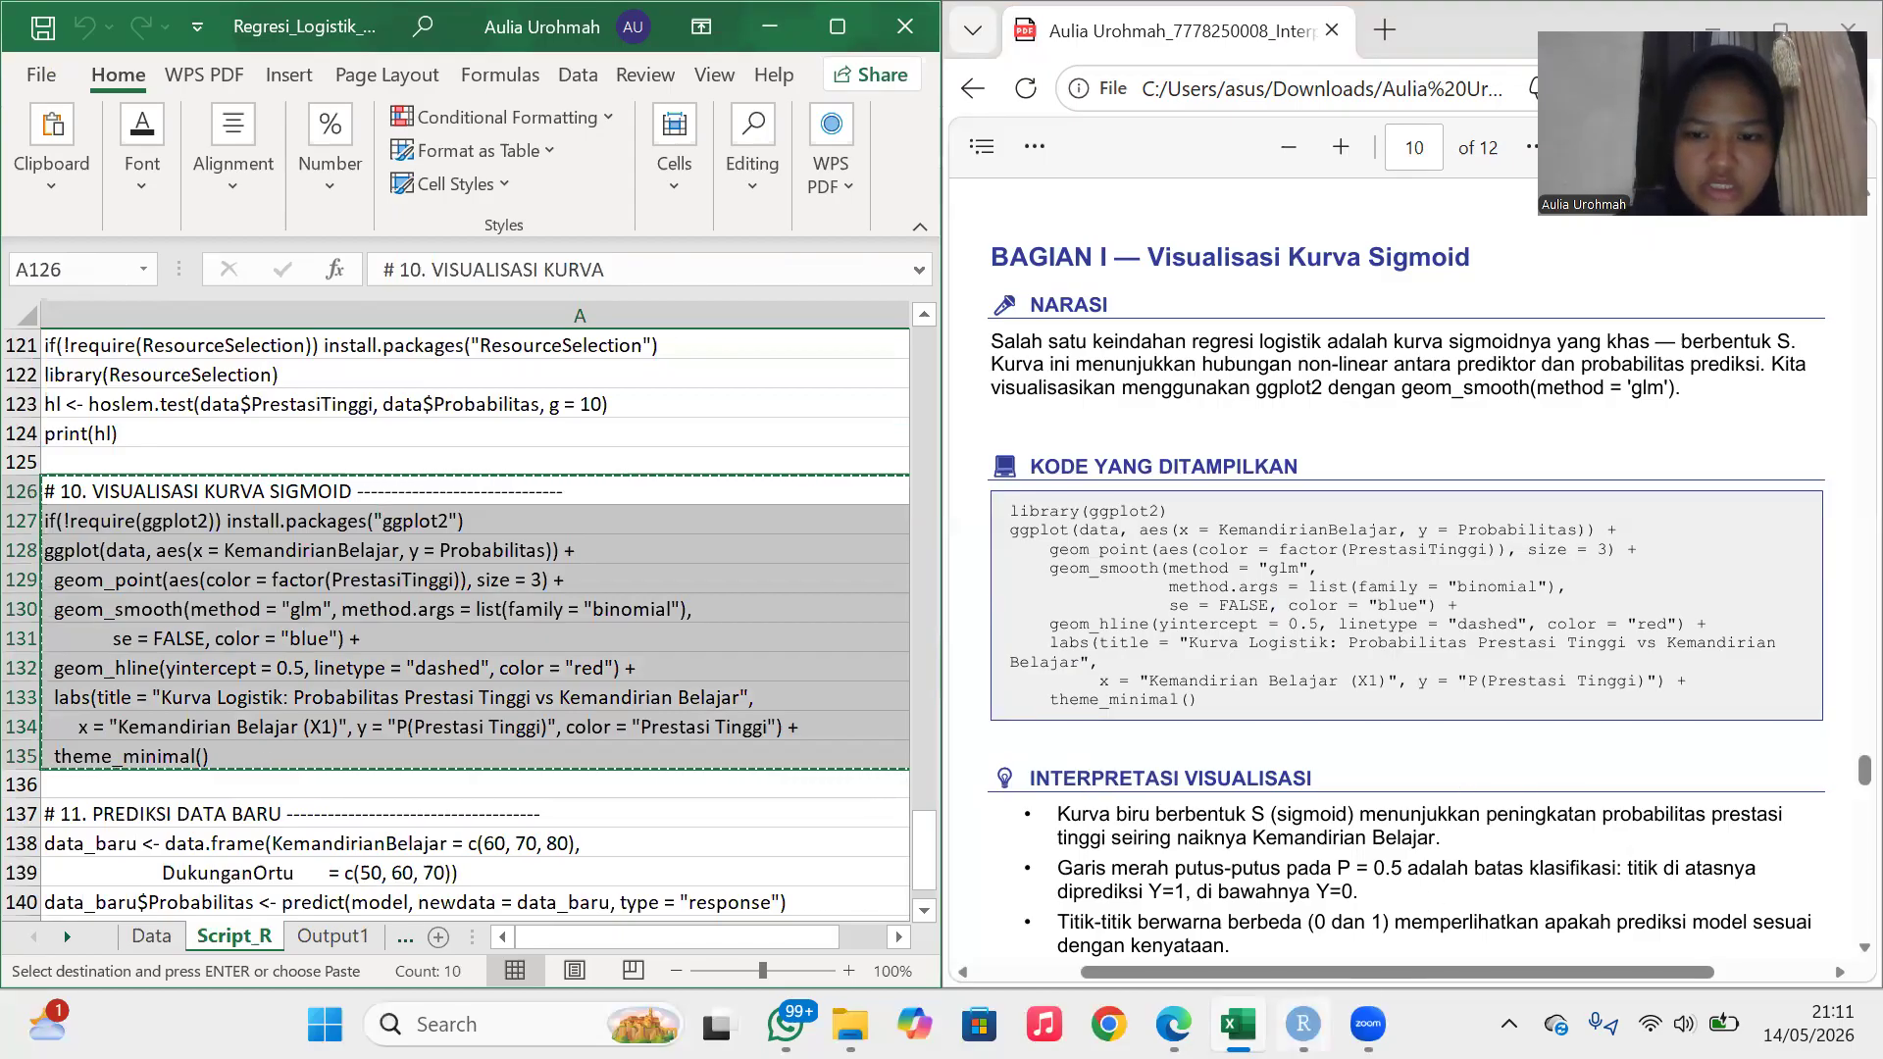
left_click(1303, 1023)
key("ctrl+v")
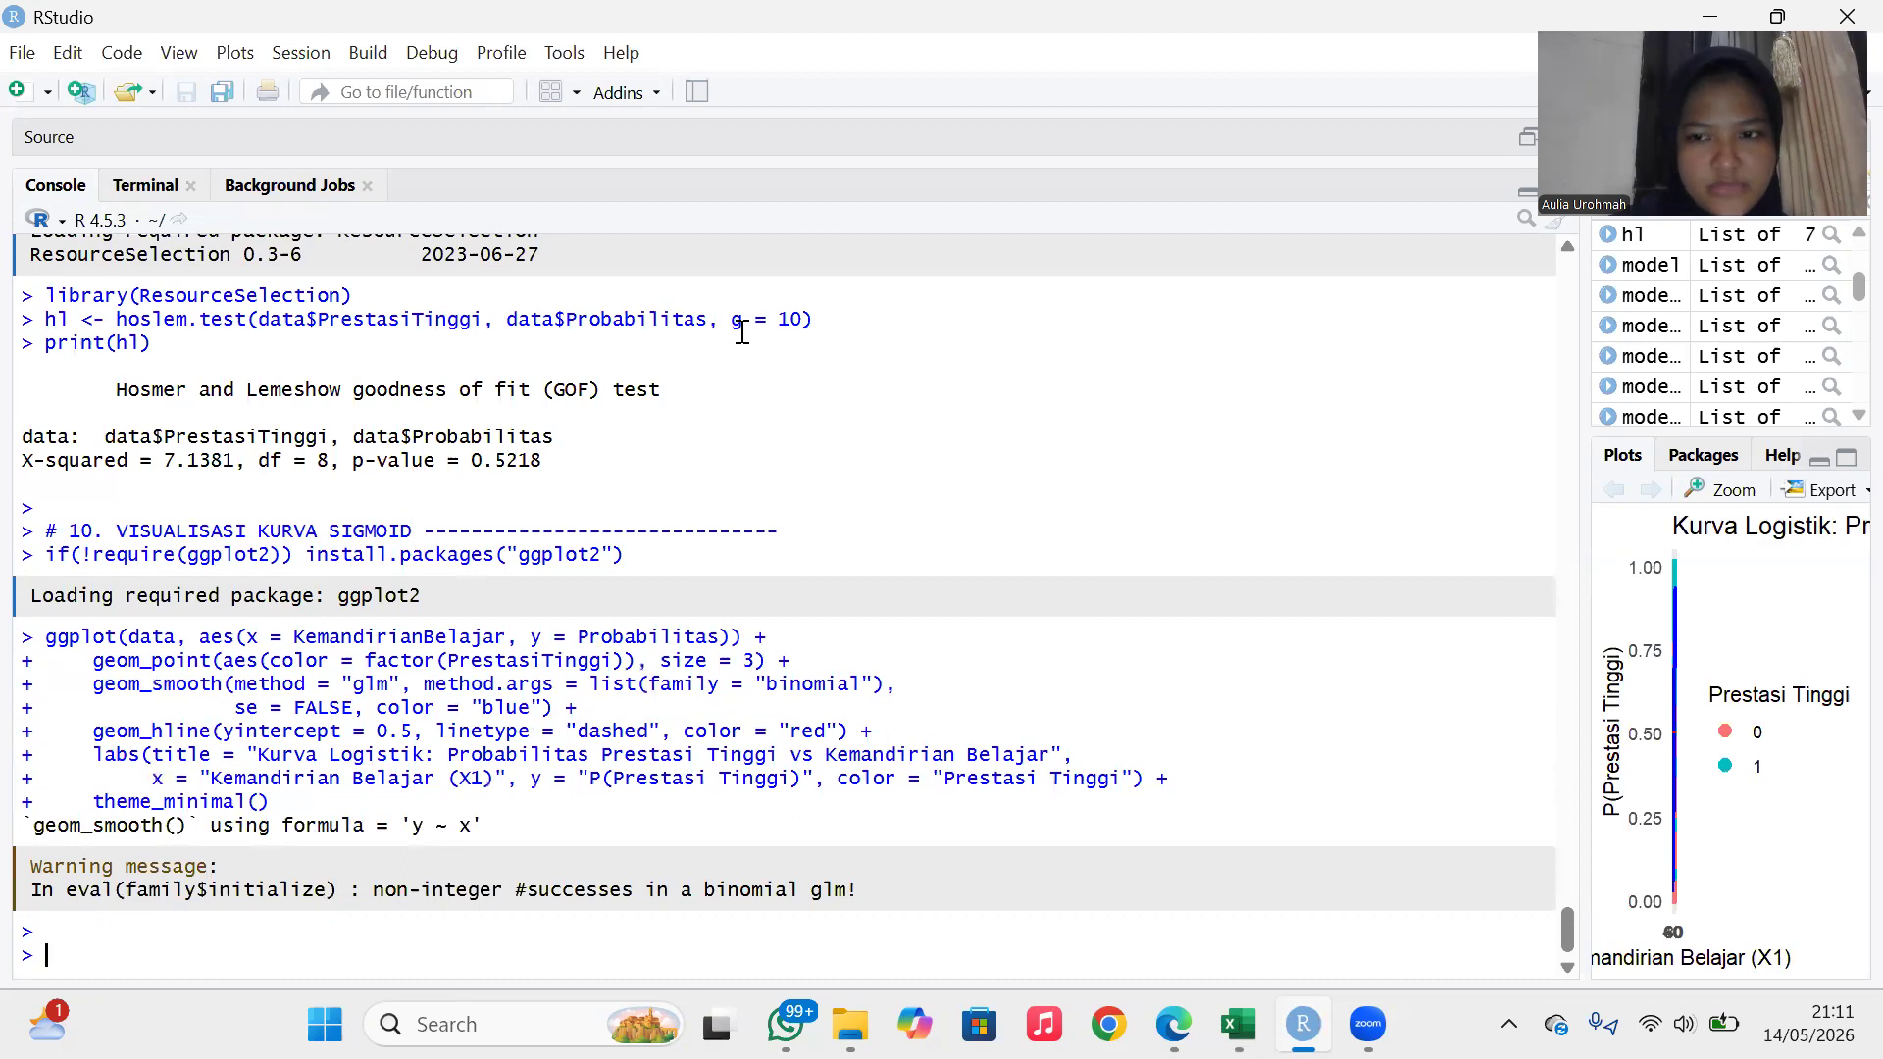
Widen the Plots pane until the full Kurva Logistik plot, with its title and legend, fits at a readable width.
left_click_drag(1579, 578, 1216, 614)
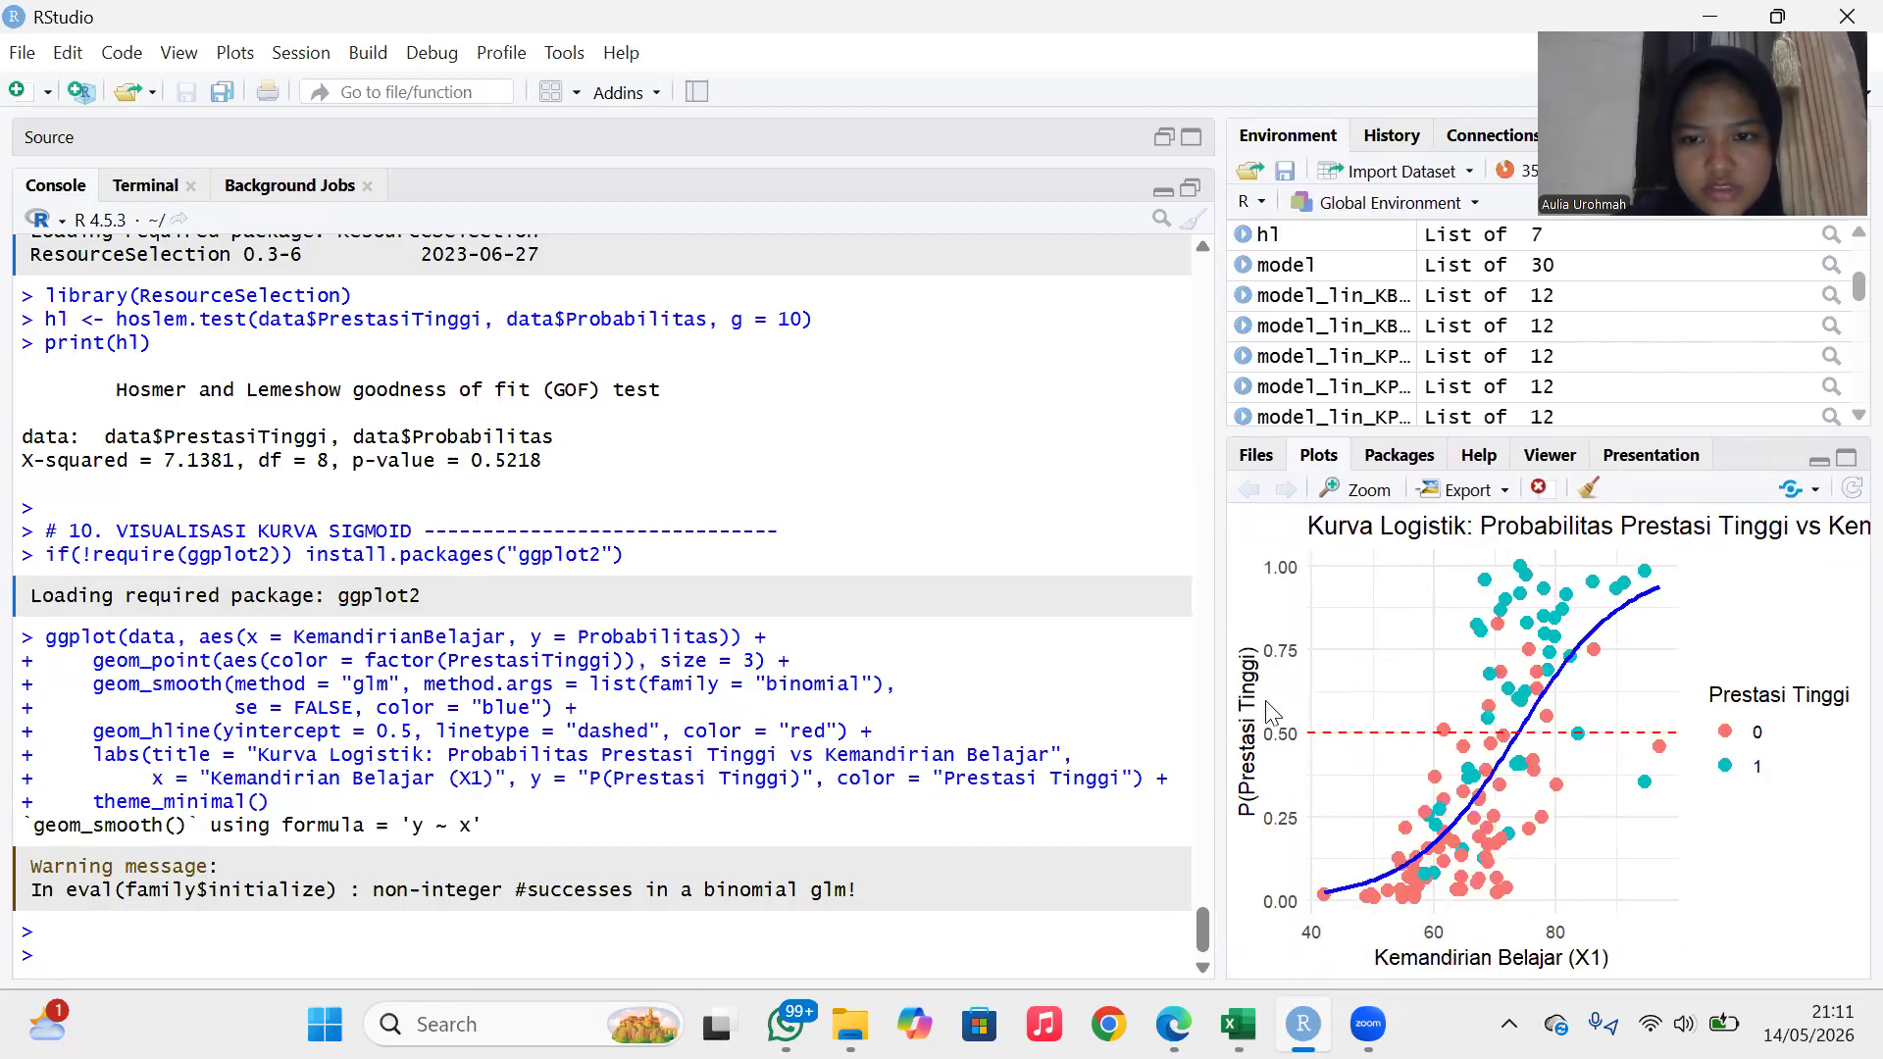
left_click_drag(1215, 719, 1118, 727)
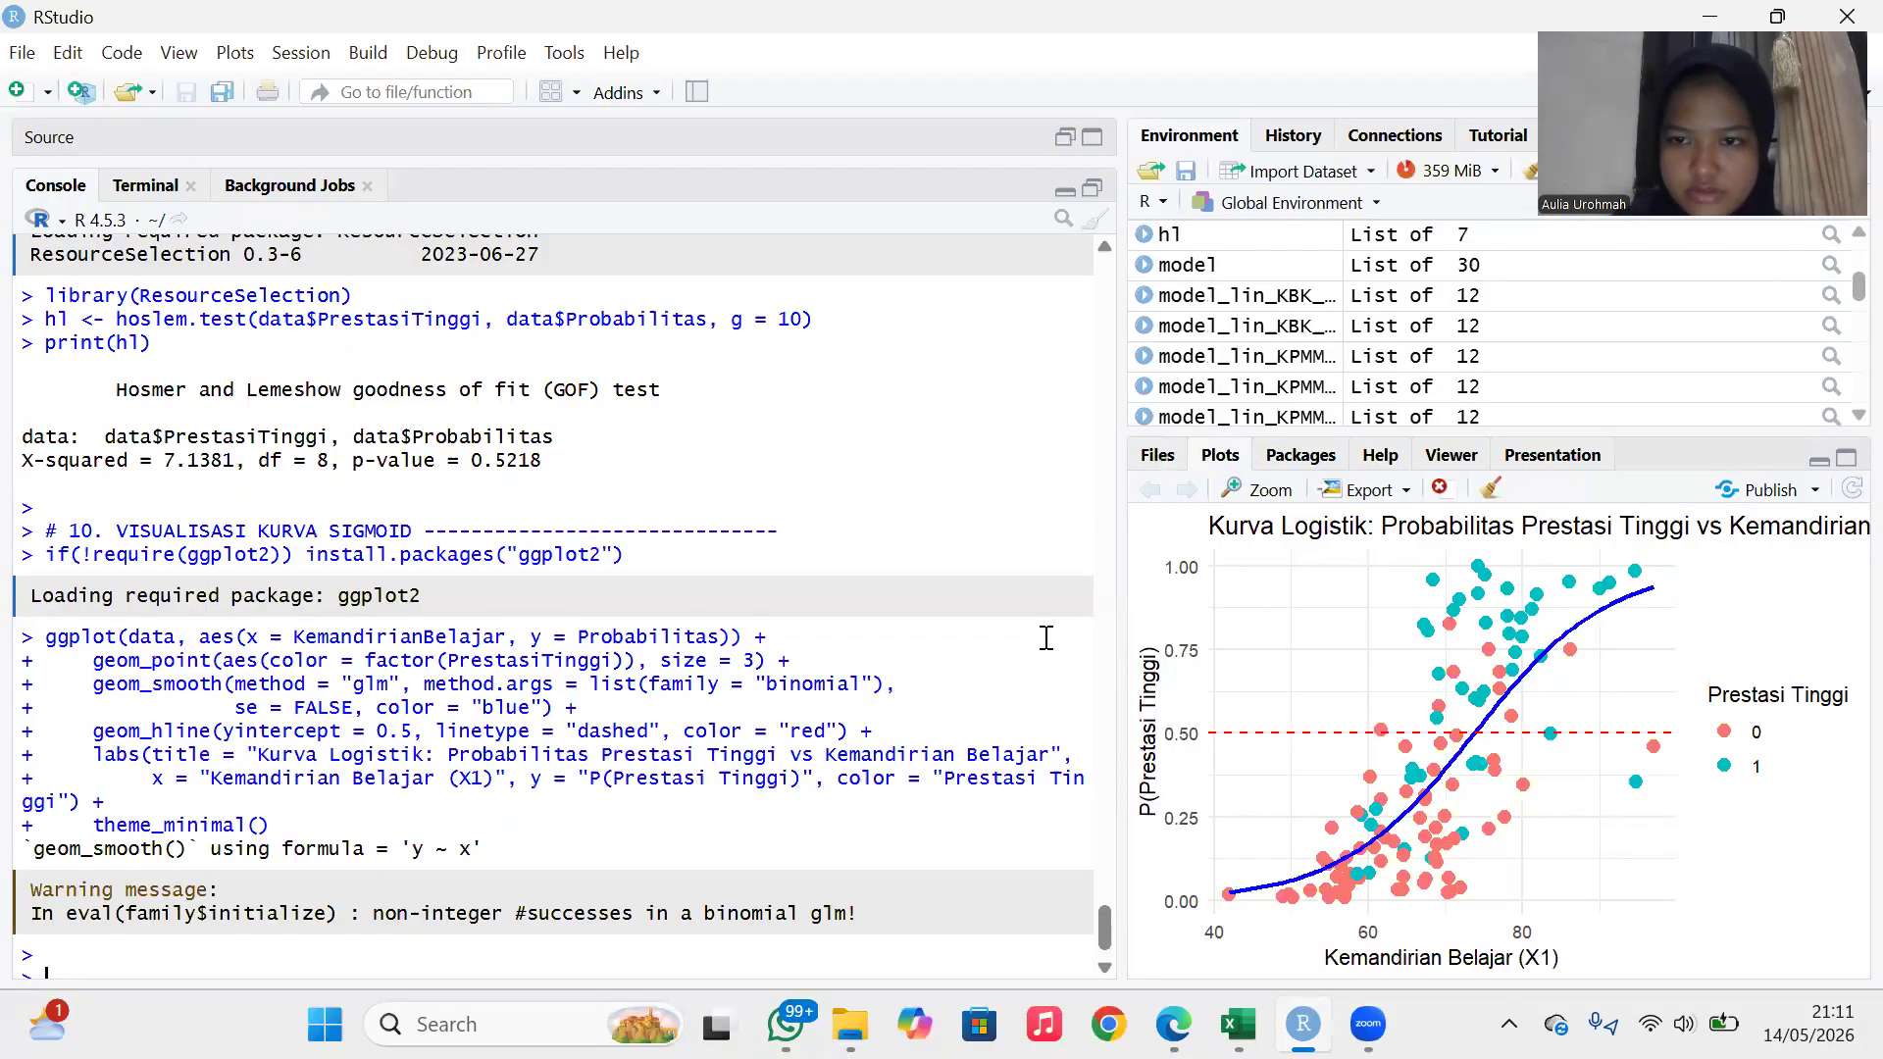
left_click_drag(1119, 632, 400, 686)
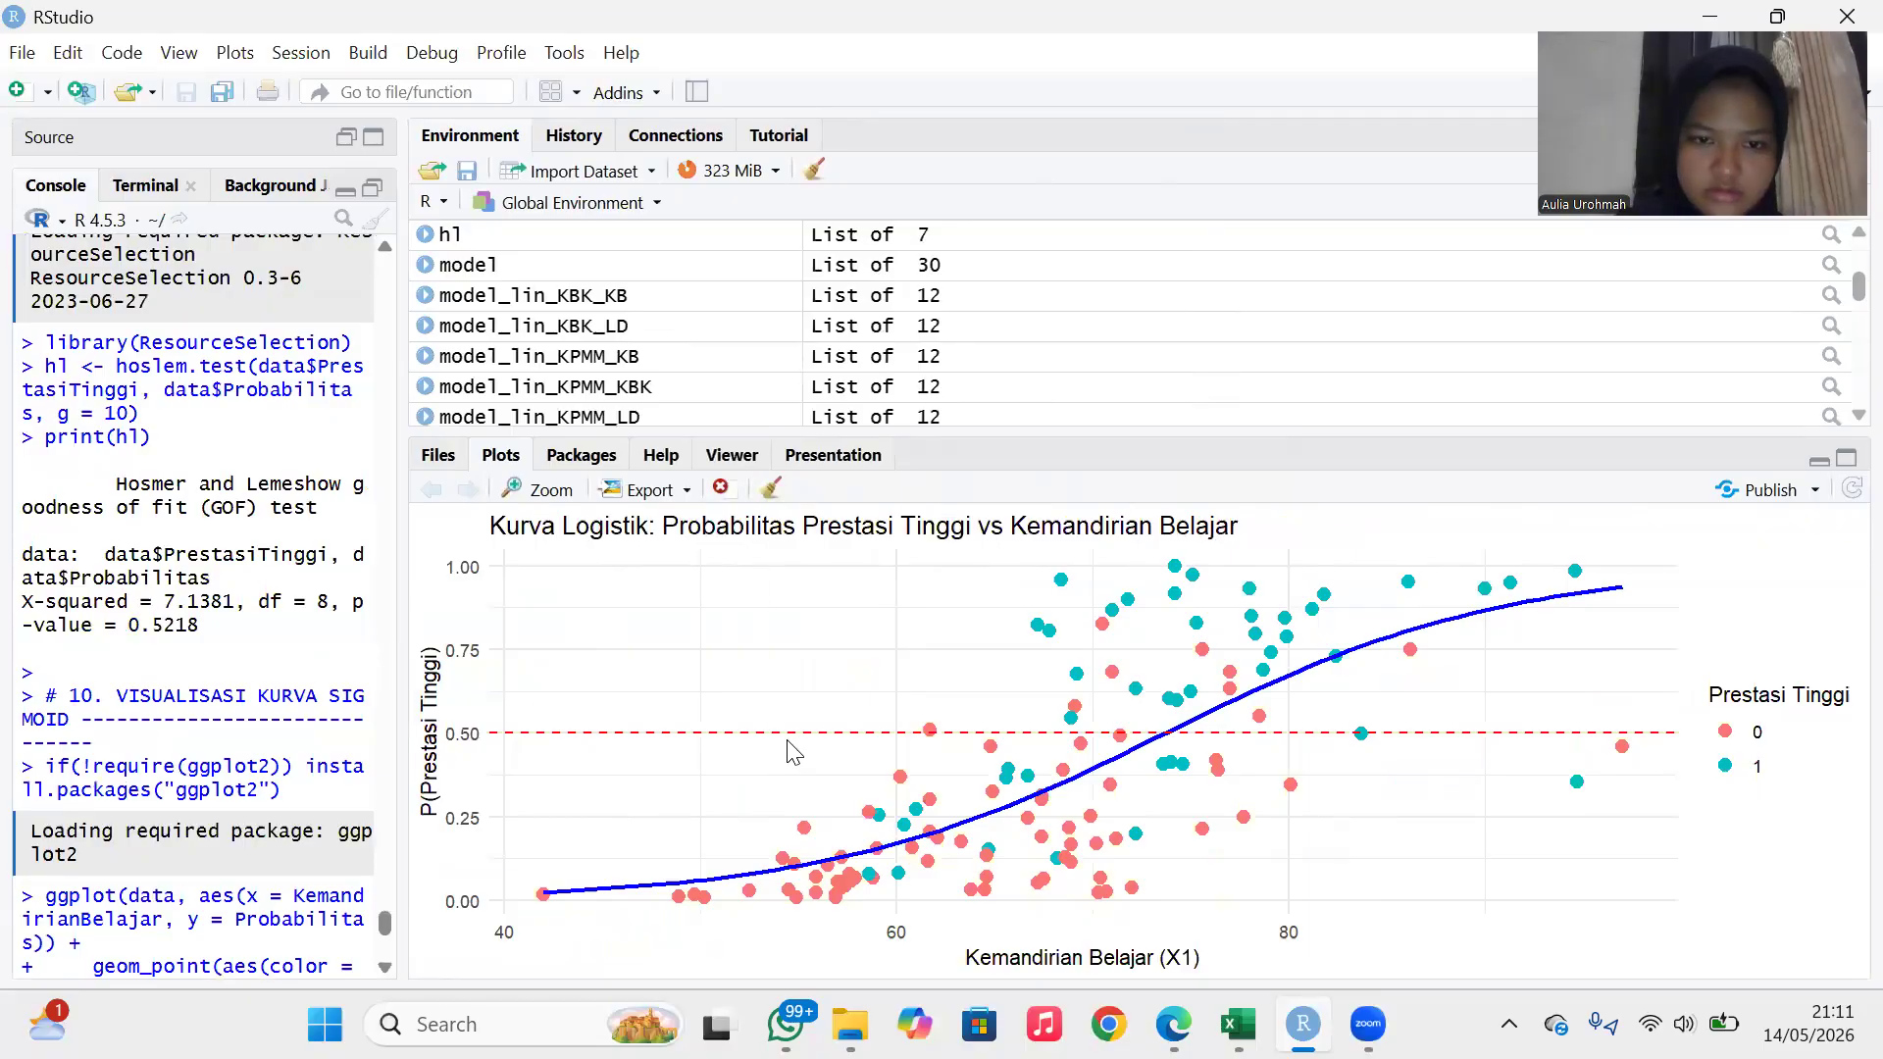
Save the sigmoid plot as an image in the Downloads folder under the suggested file name, and widen the console again.
right_click(788, 742)
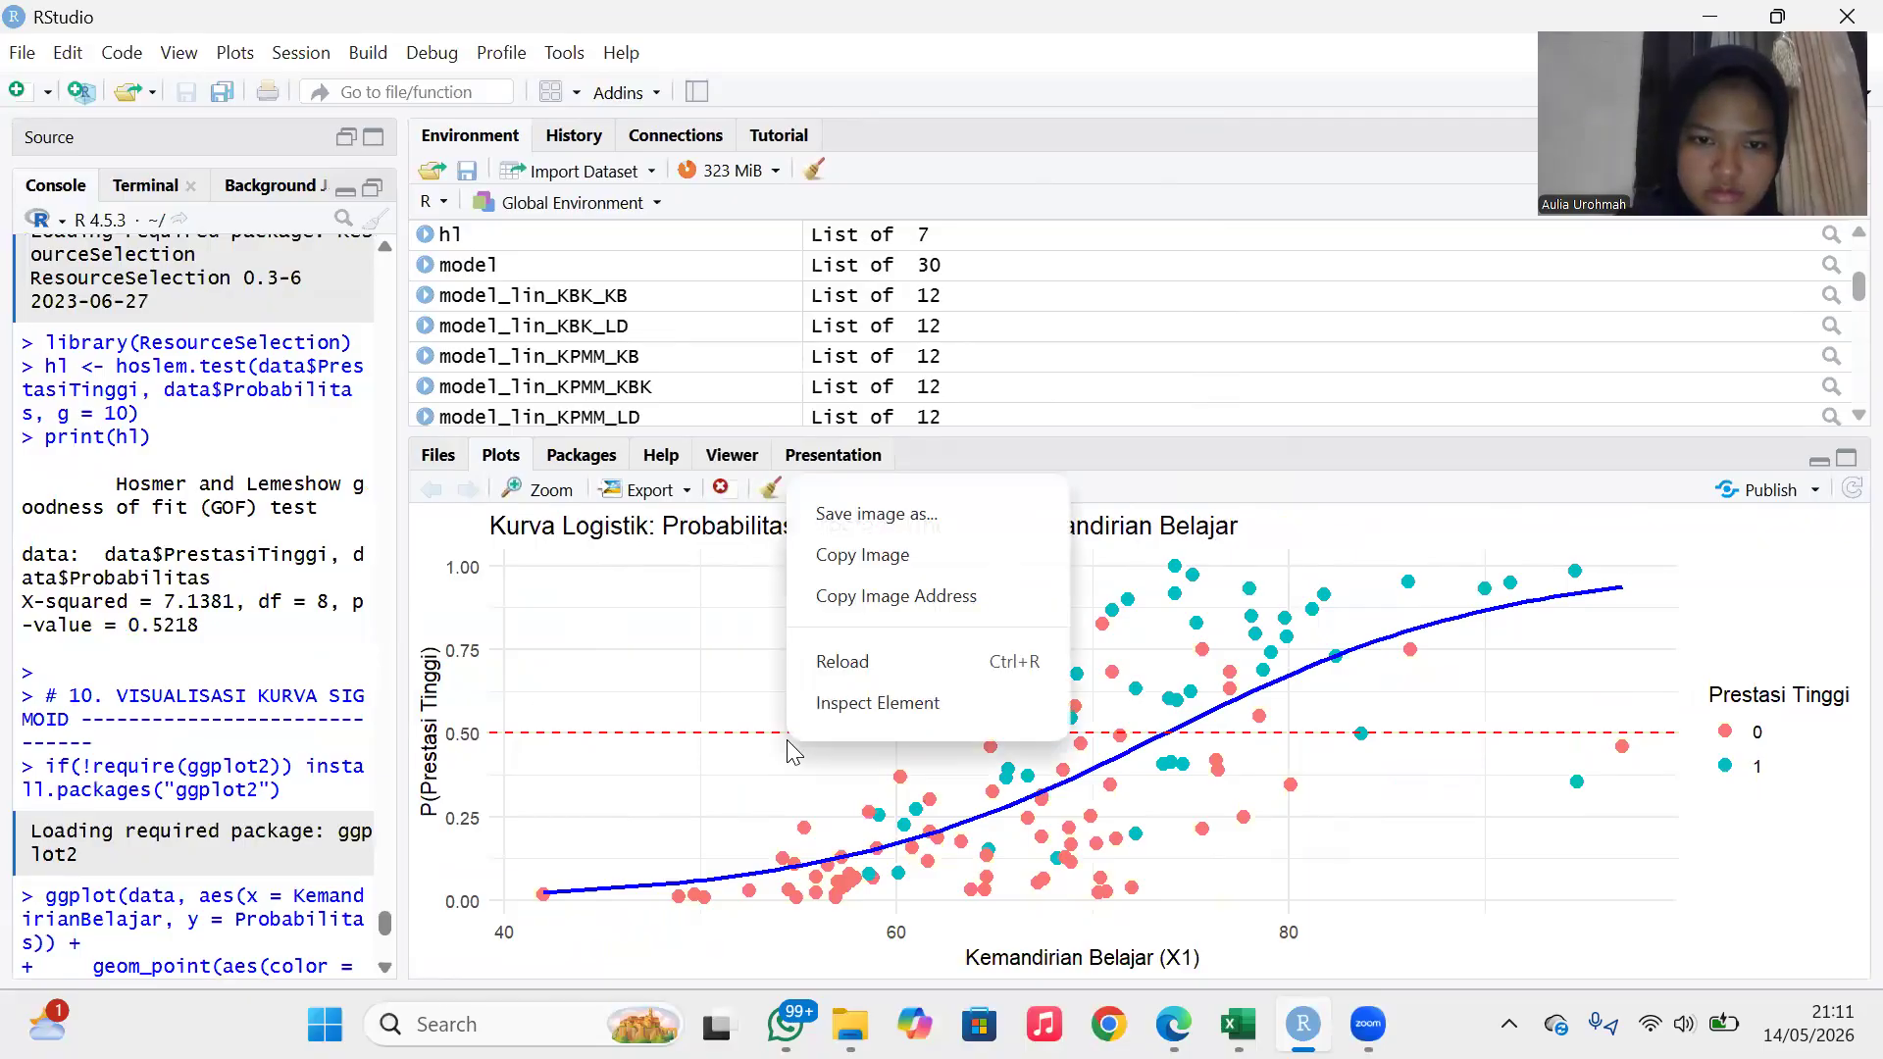
left_click(903, 530)
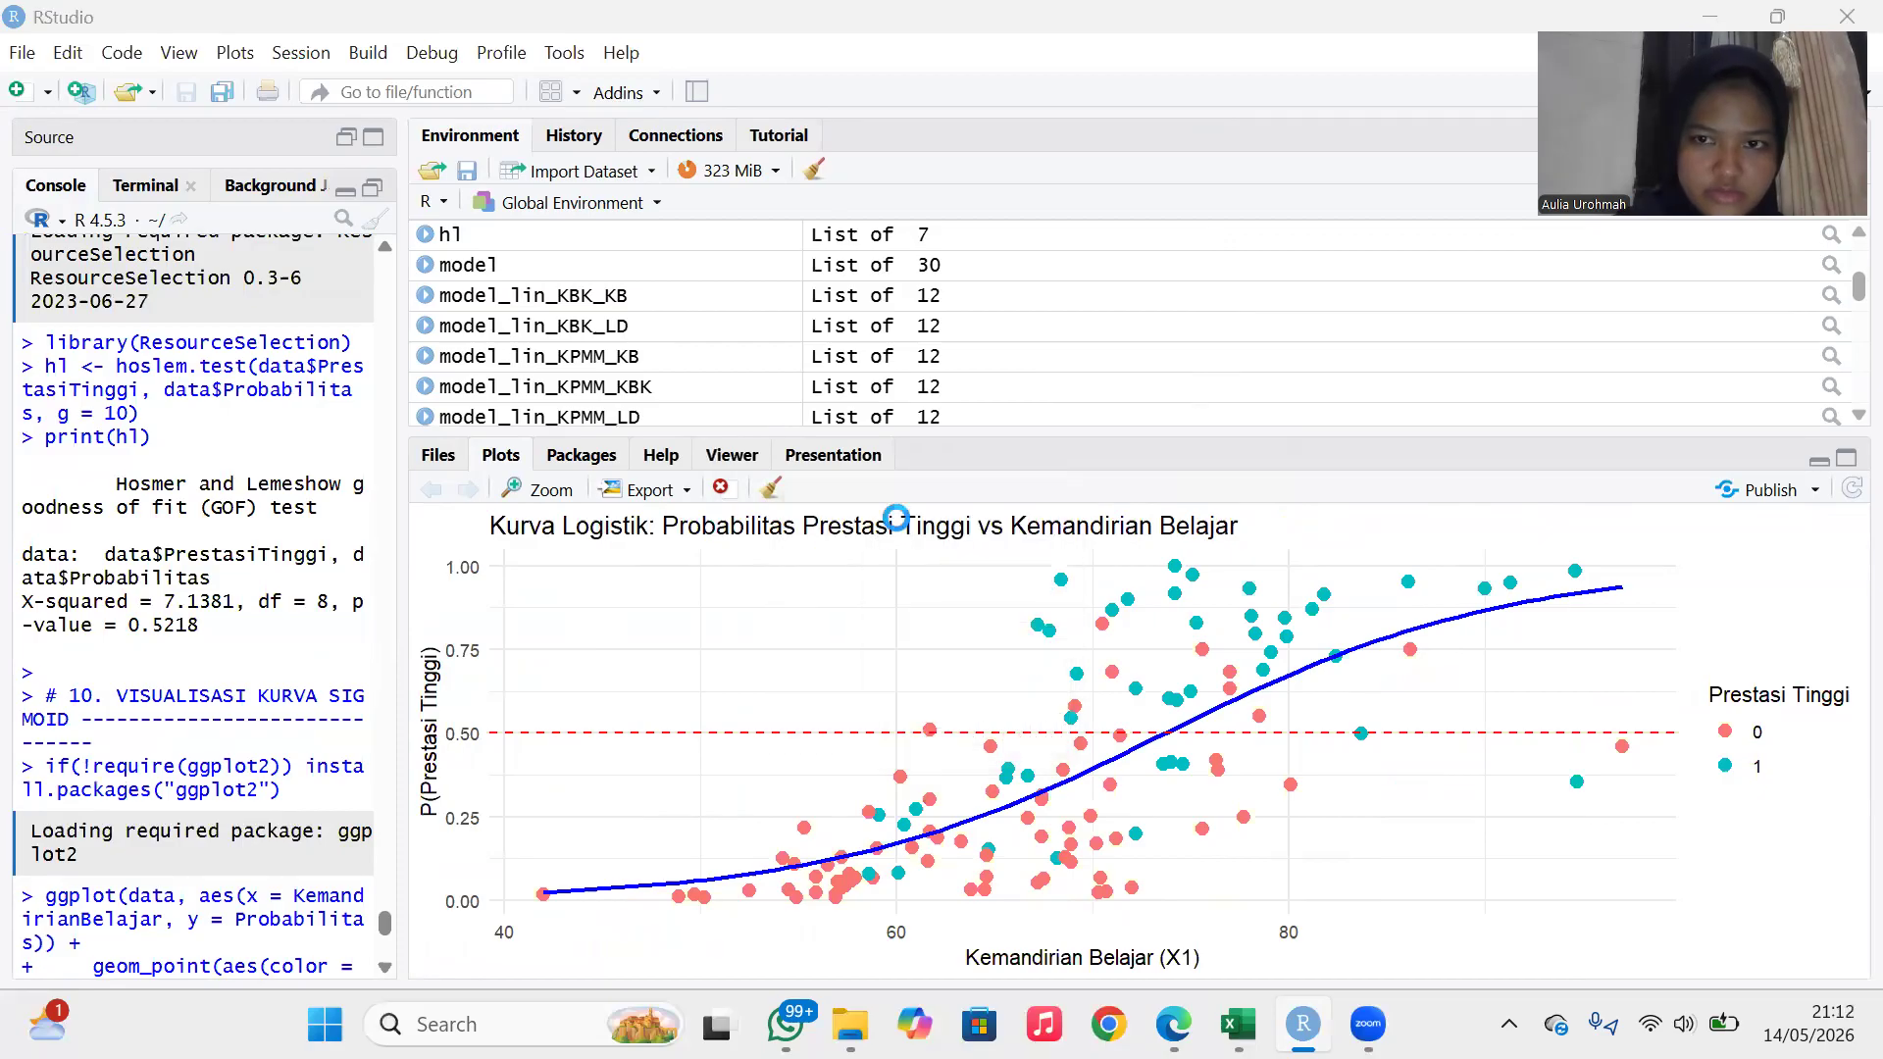
left_click(201, 462)
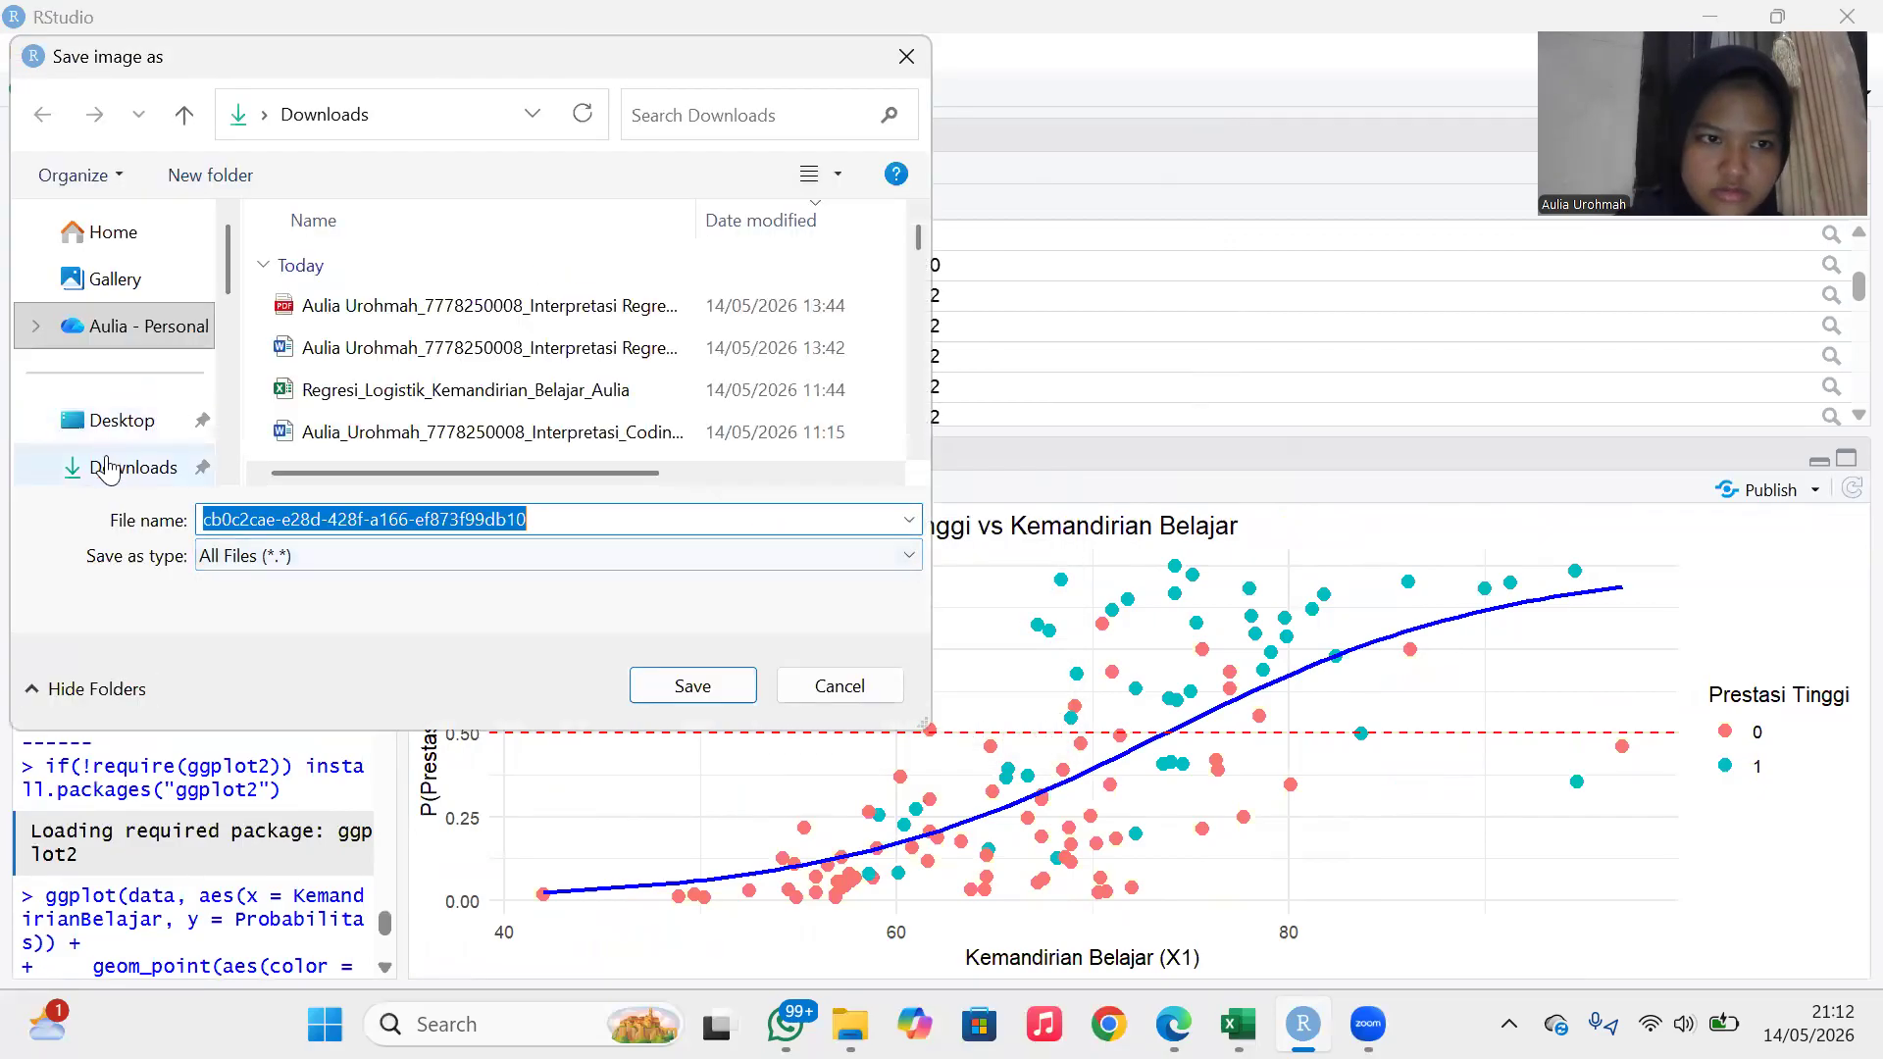
left_click(692, 685)
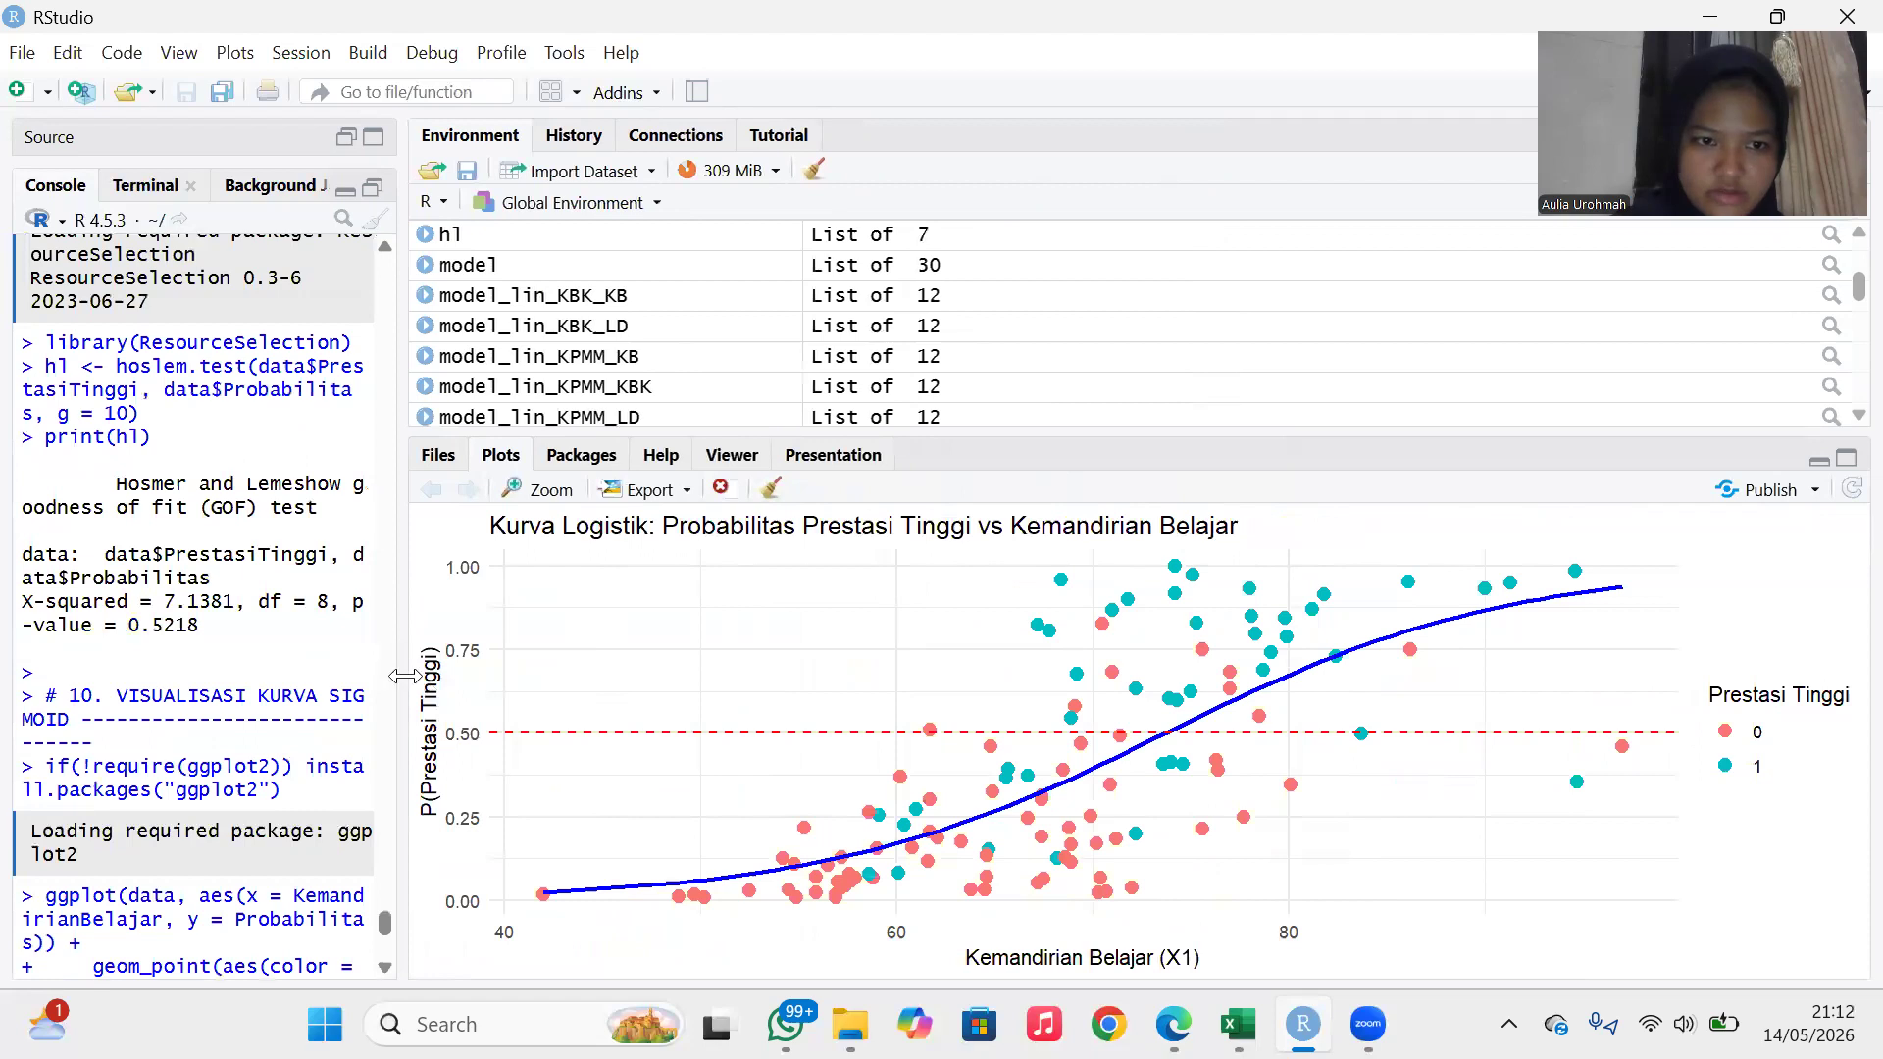
left_click_drag(400, 687, 1418, 651)
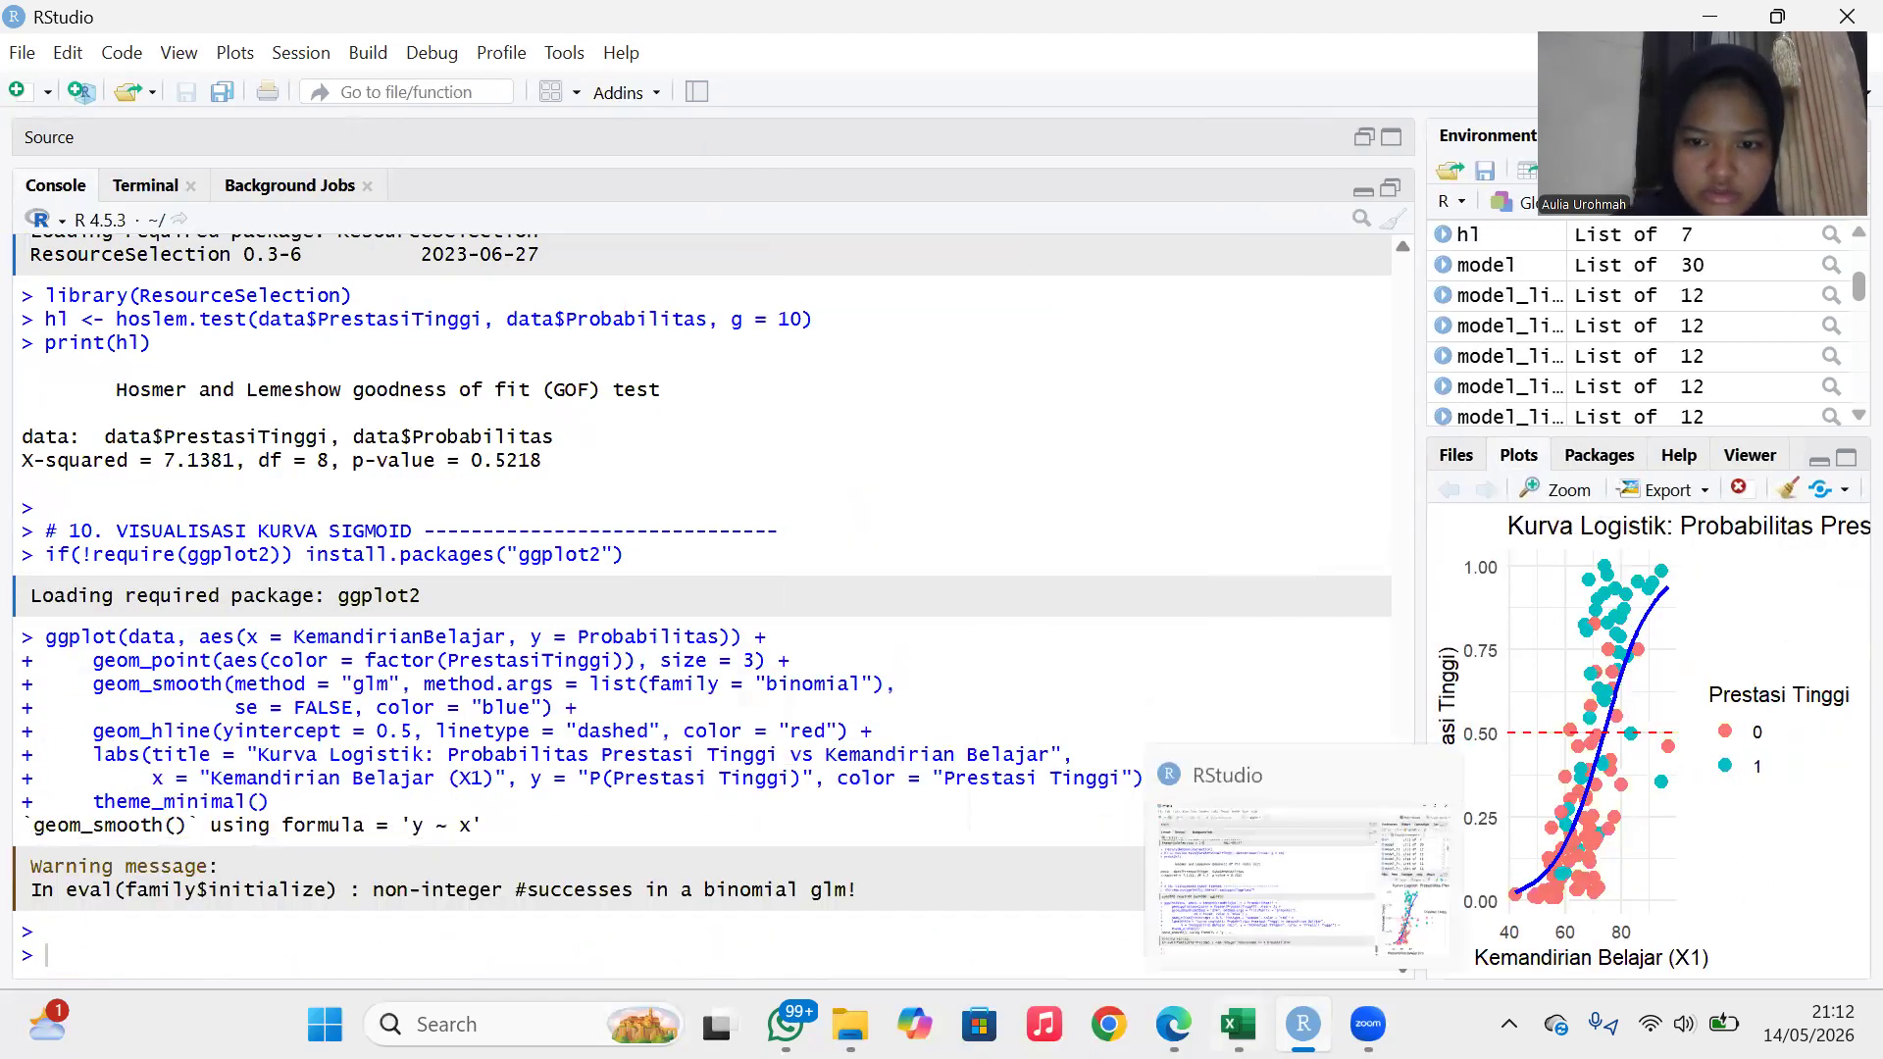
Switch to Excel and the Edge PDF, and read the INTERPRETASI VISUALISASI notes on page 10 and BAGIAN J — Prediksi Data Baru on page 11.
left_click(1238, 1023)
double_click(1302, 1024)
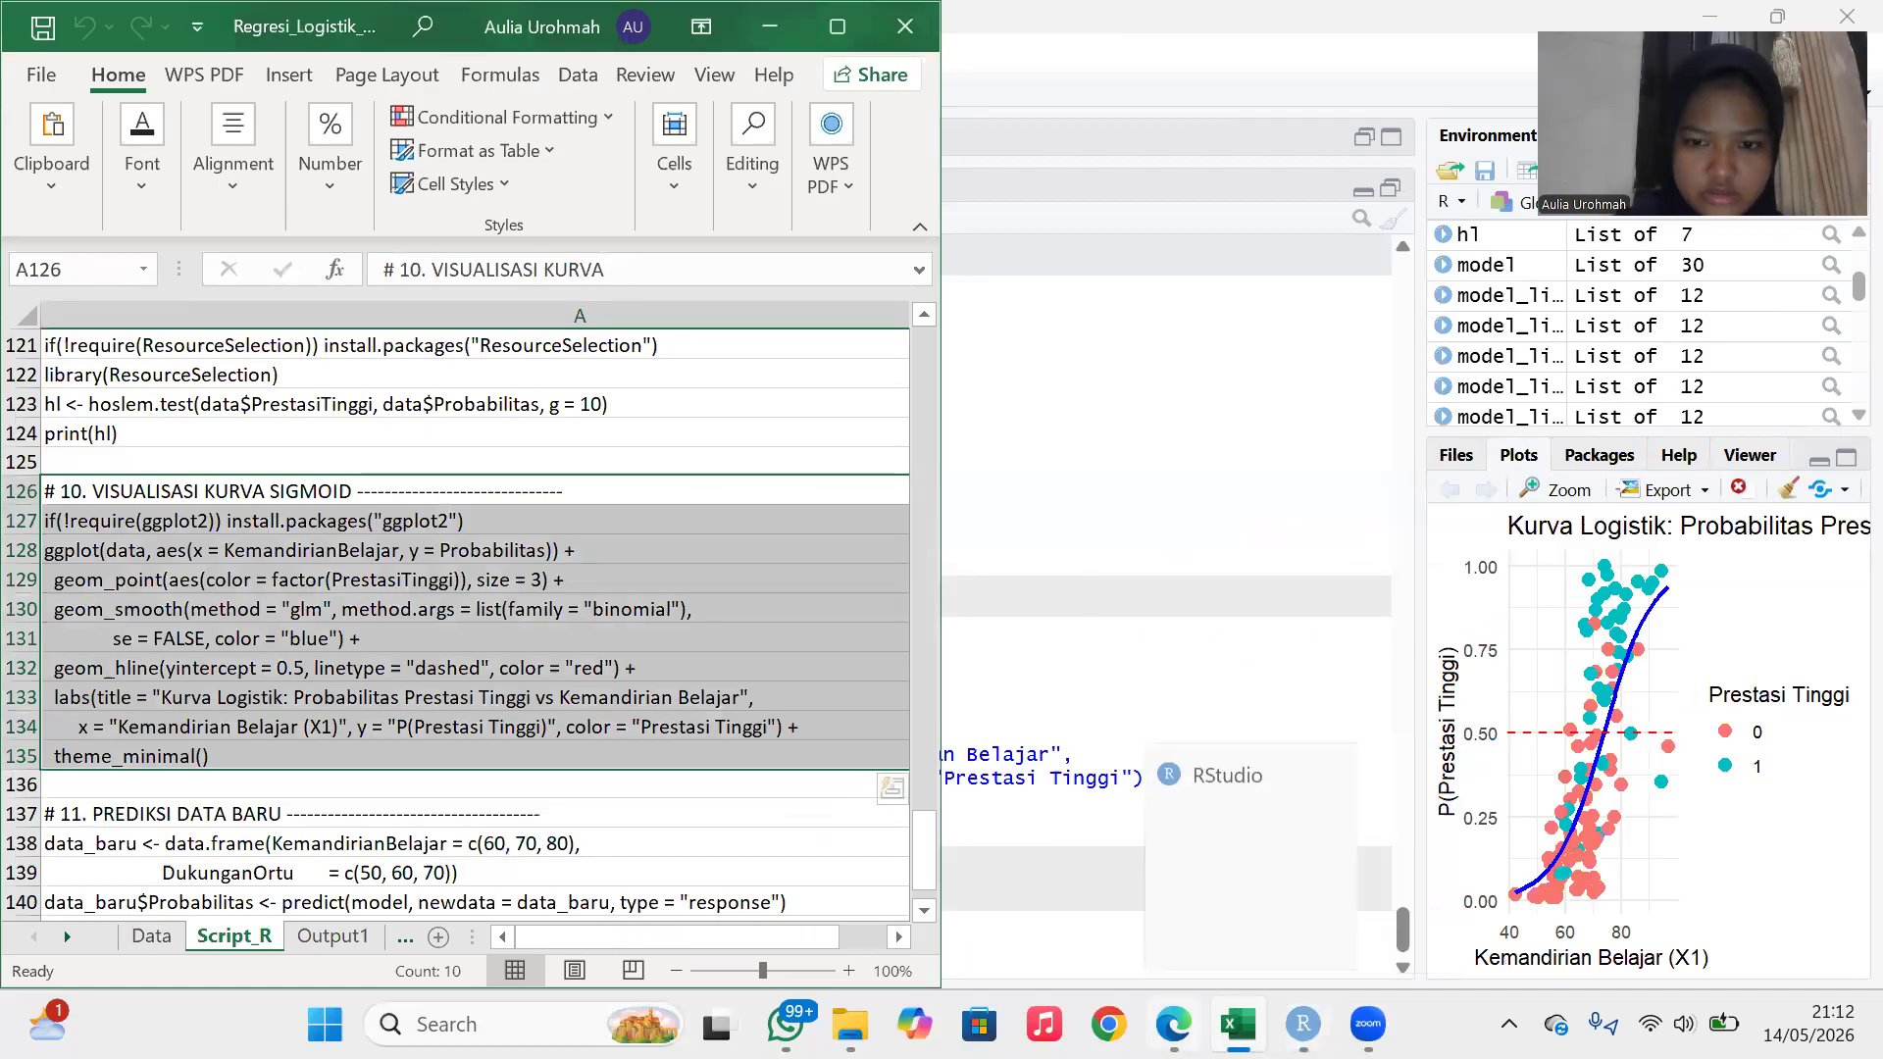
scroll(1529, 700, "down", 3)
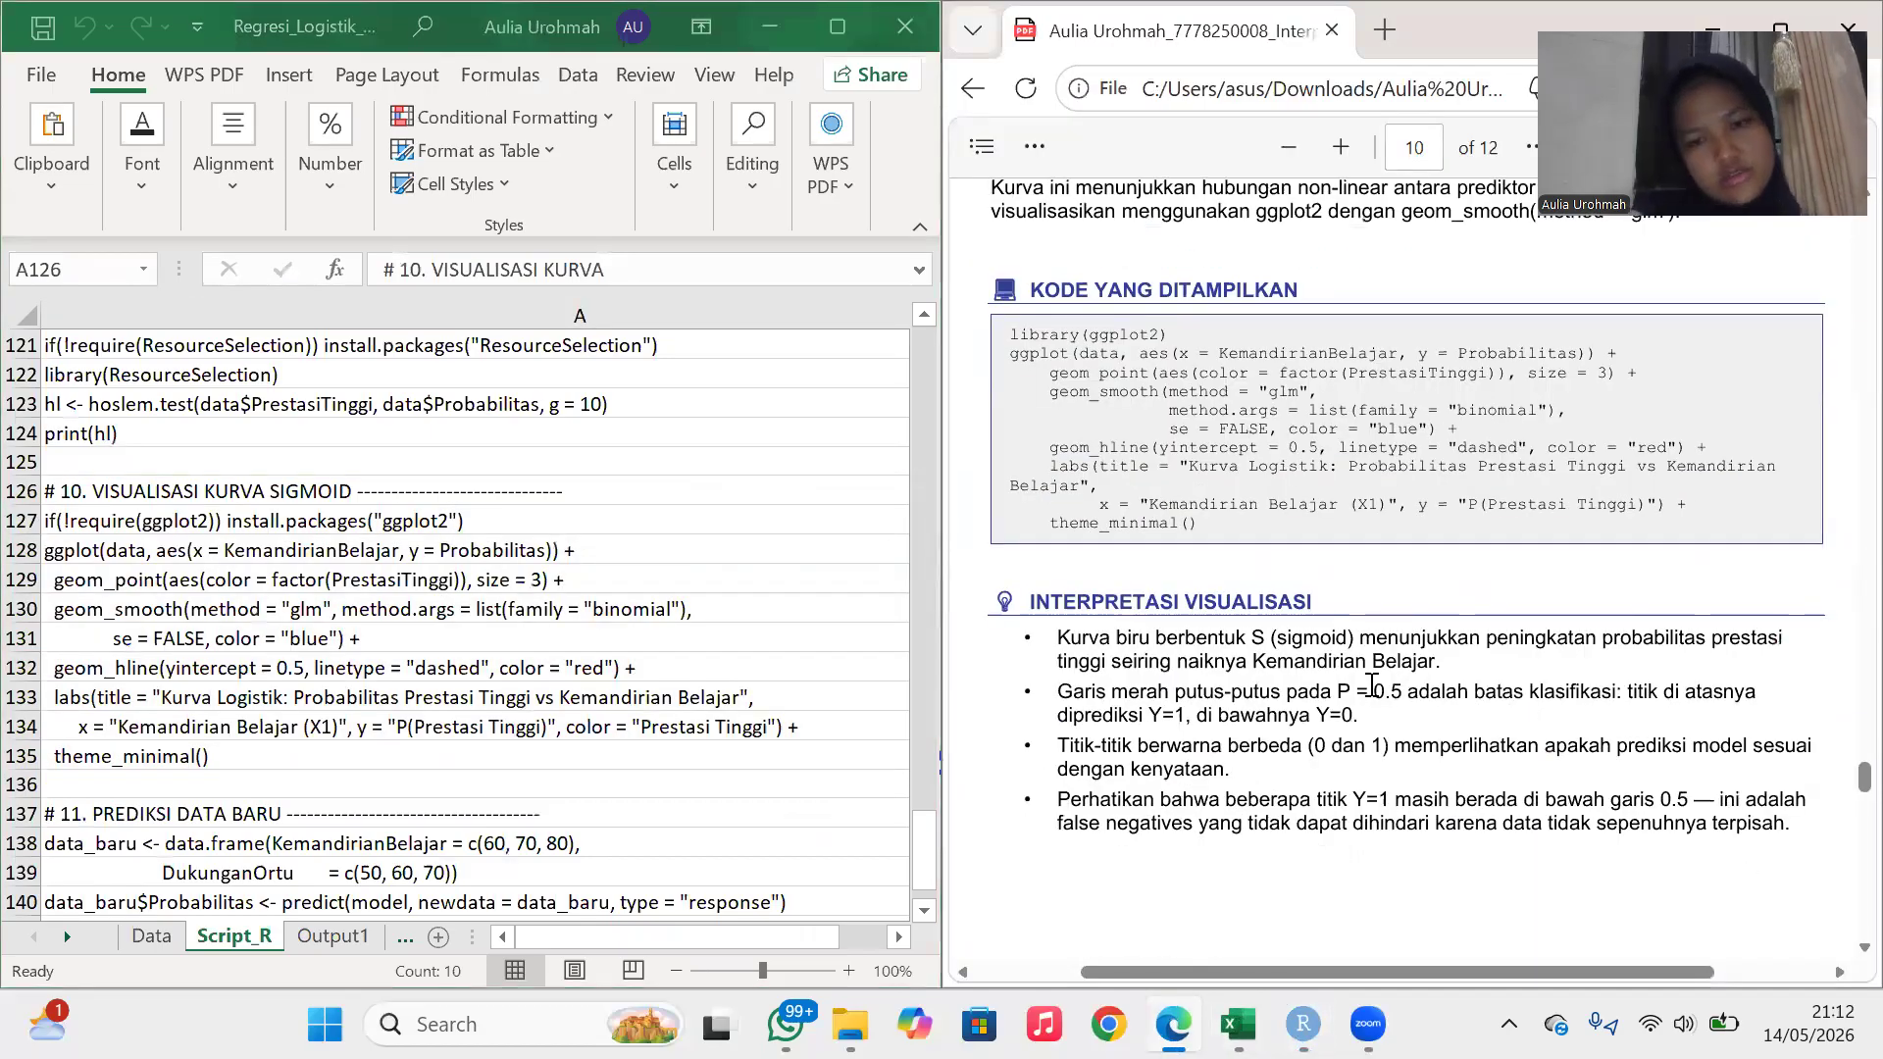
scroll(1371, 683, "down", 1)
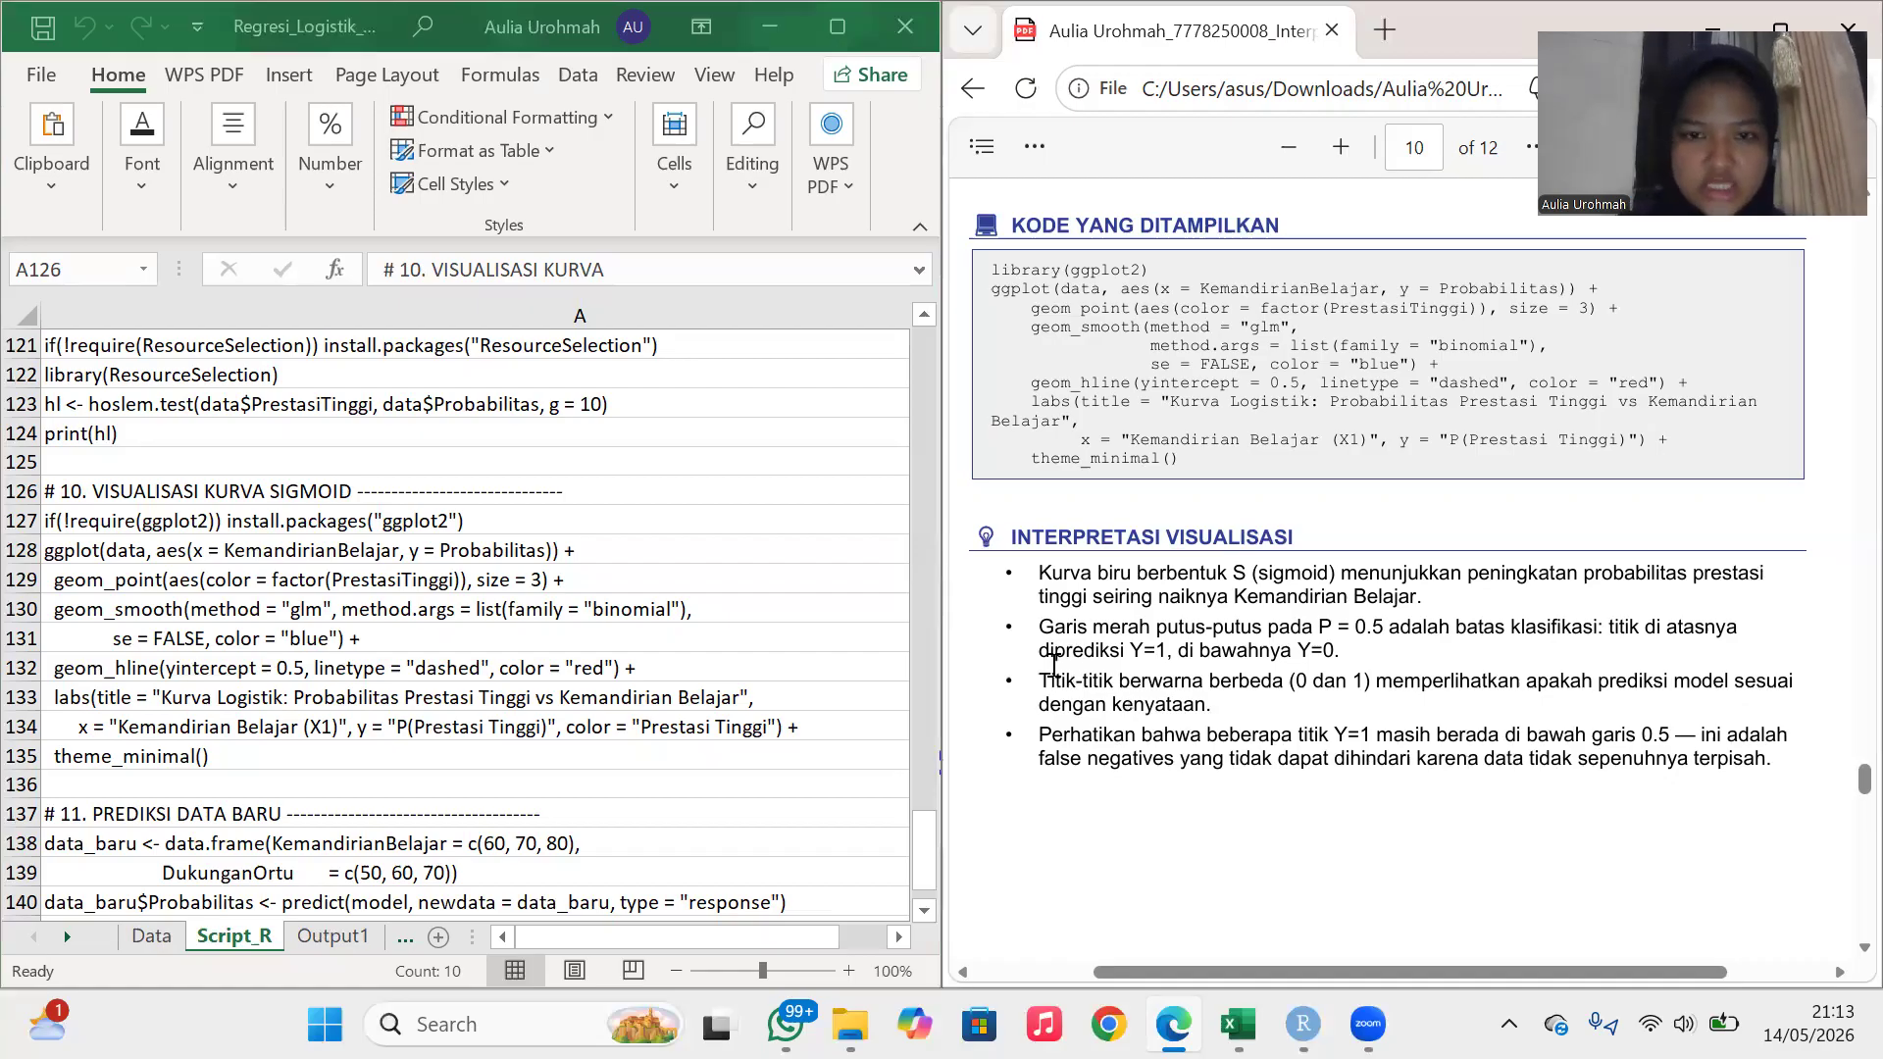
scroll(1054, 665, "down", 10)
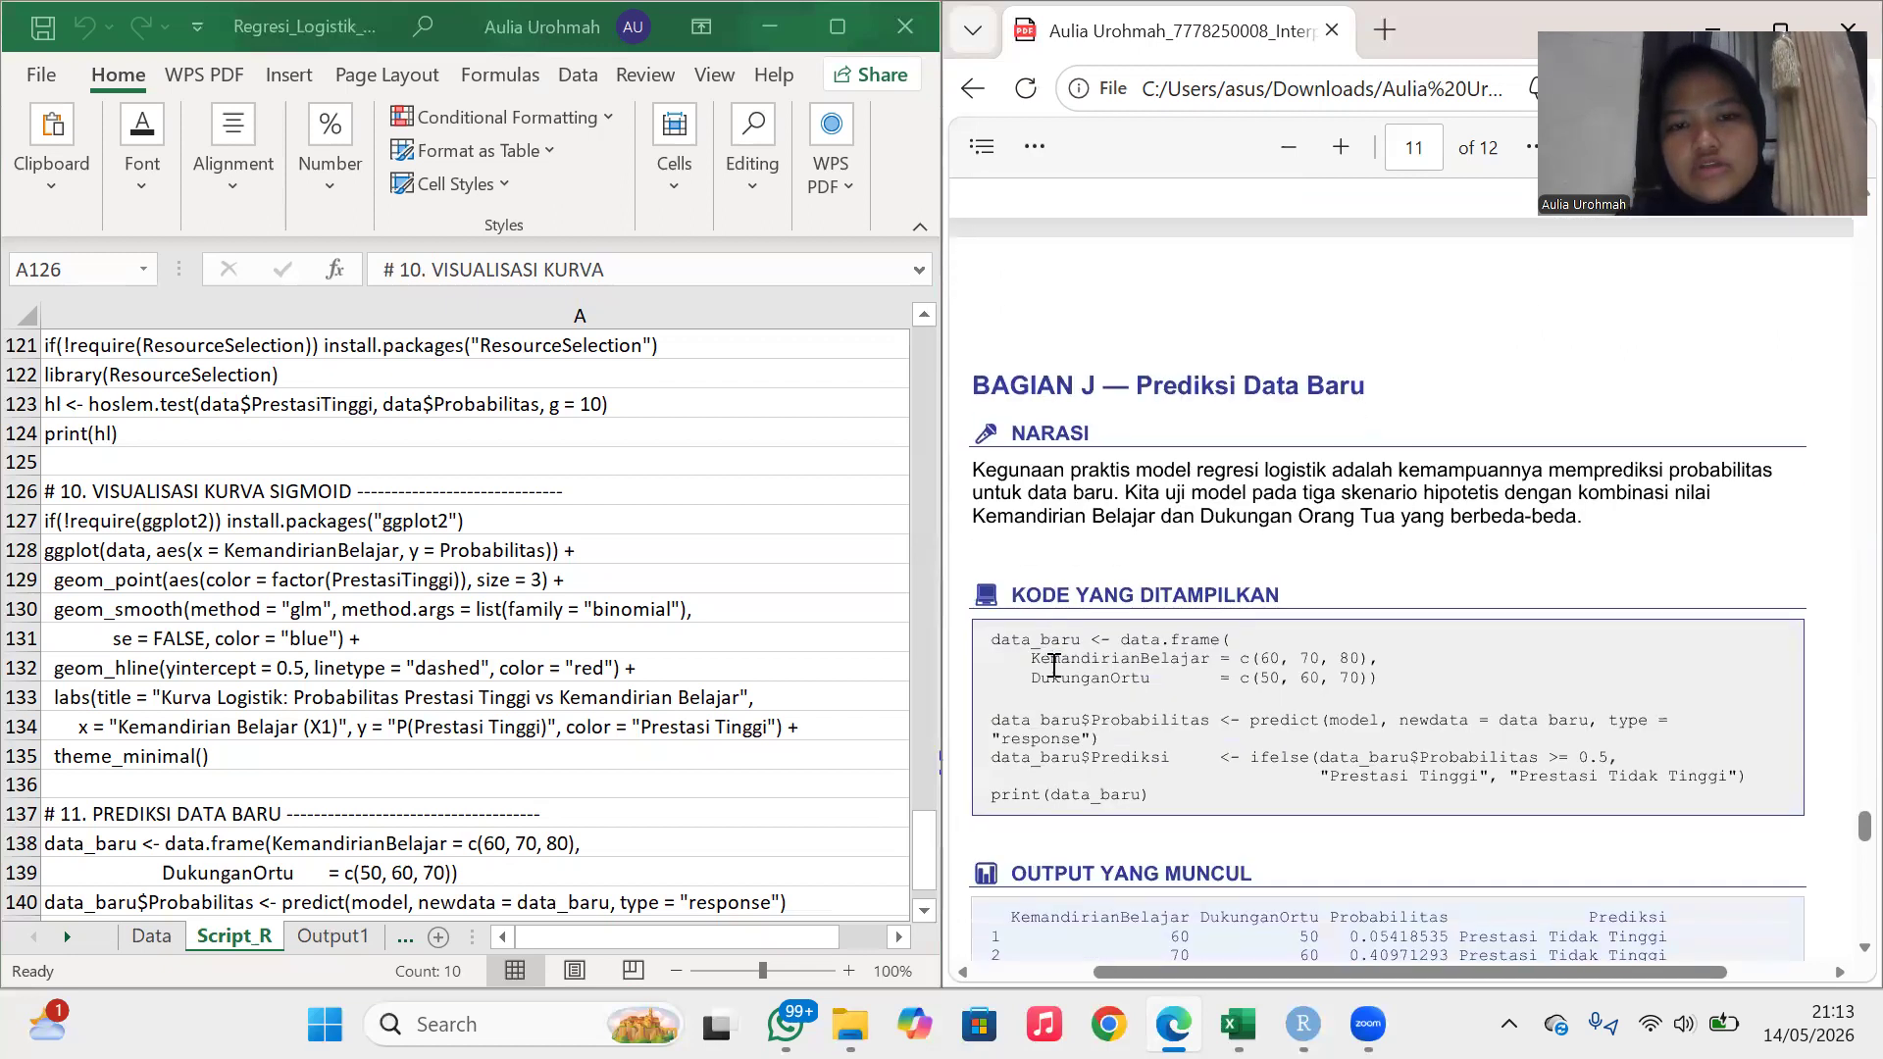
scroll(1054, 665, "down", 2)
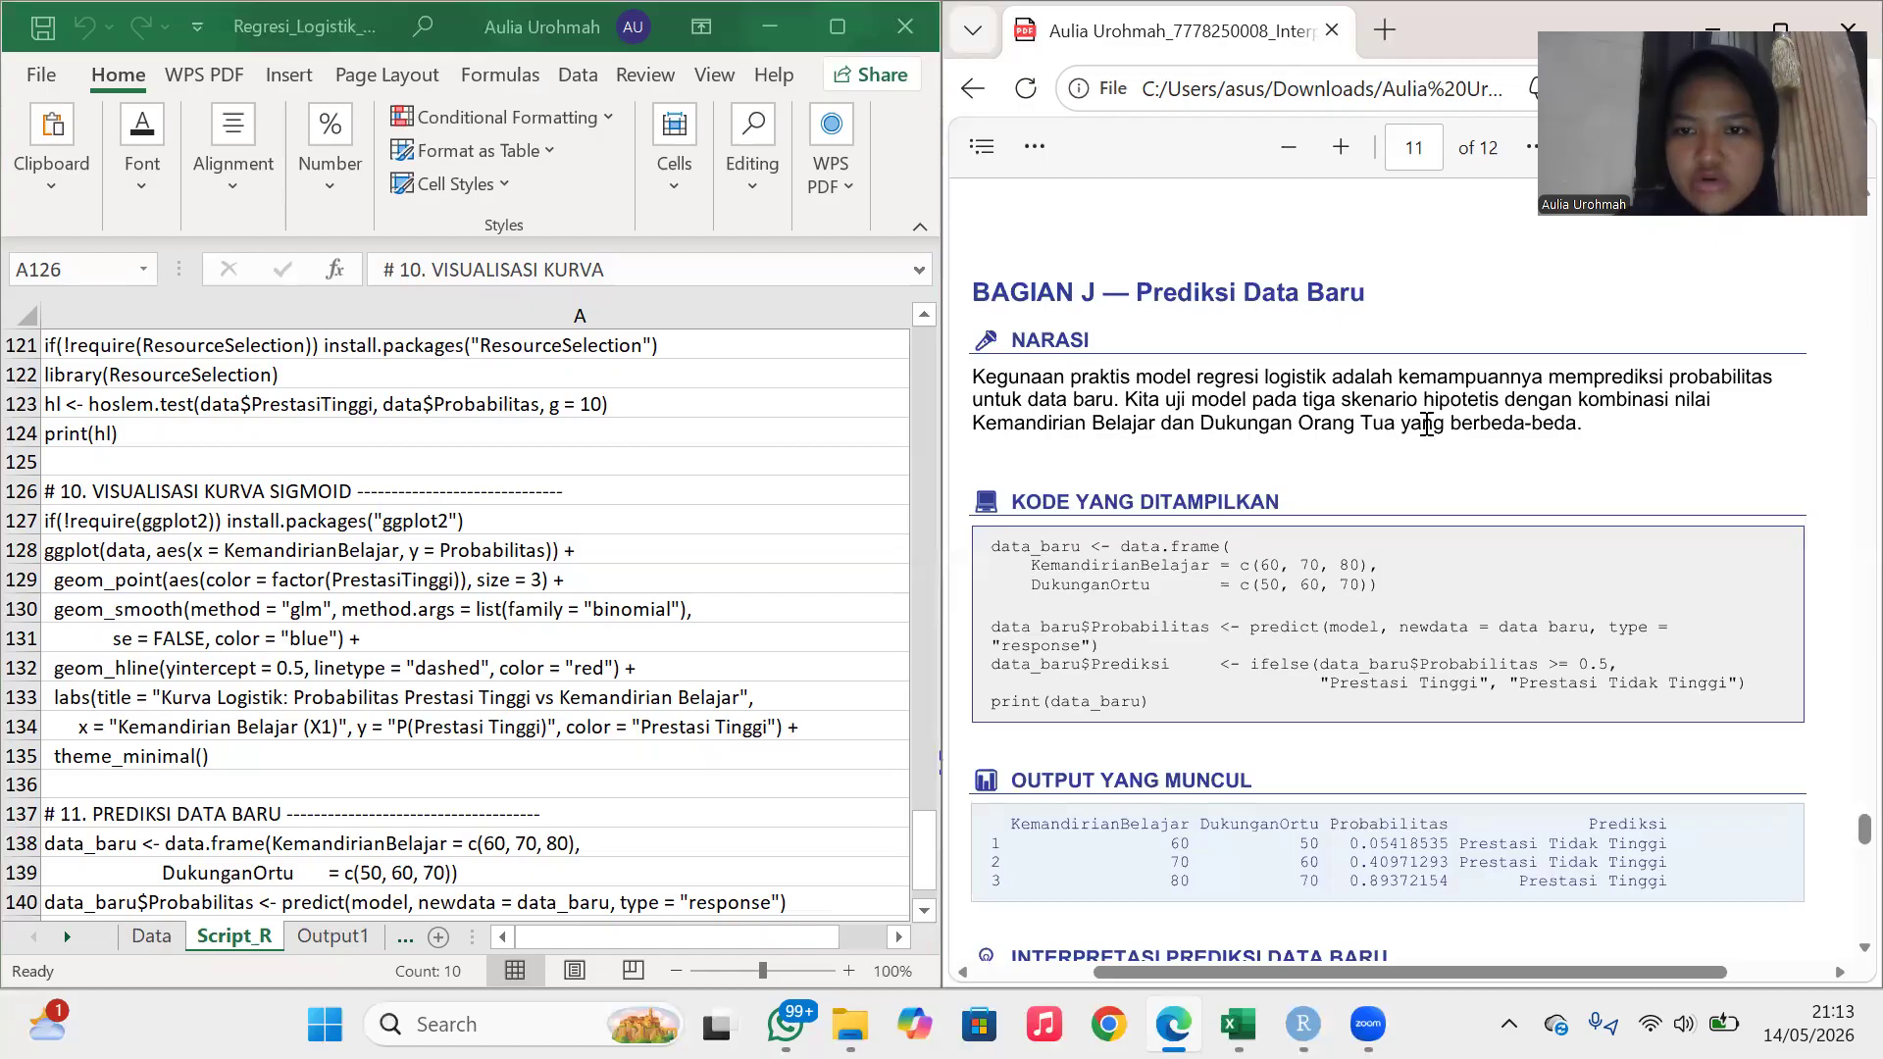
scroll(1392, 572, "down", 2)
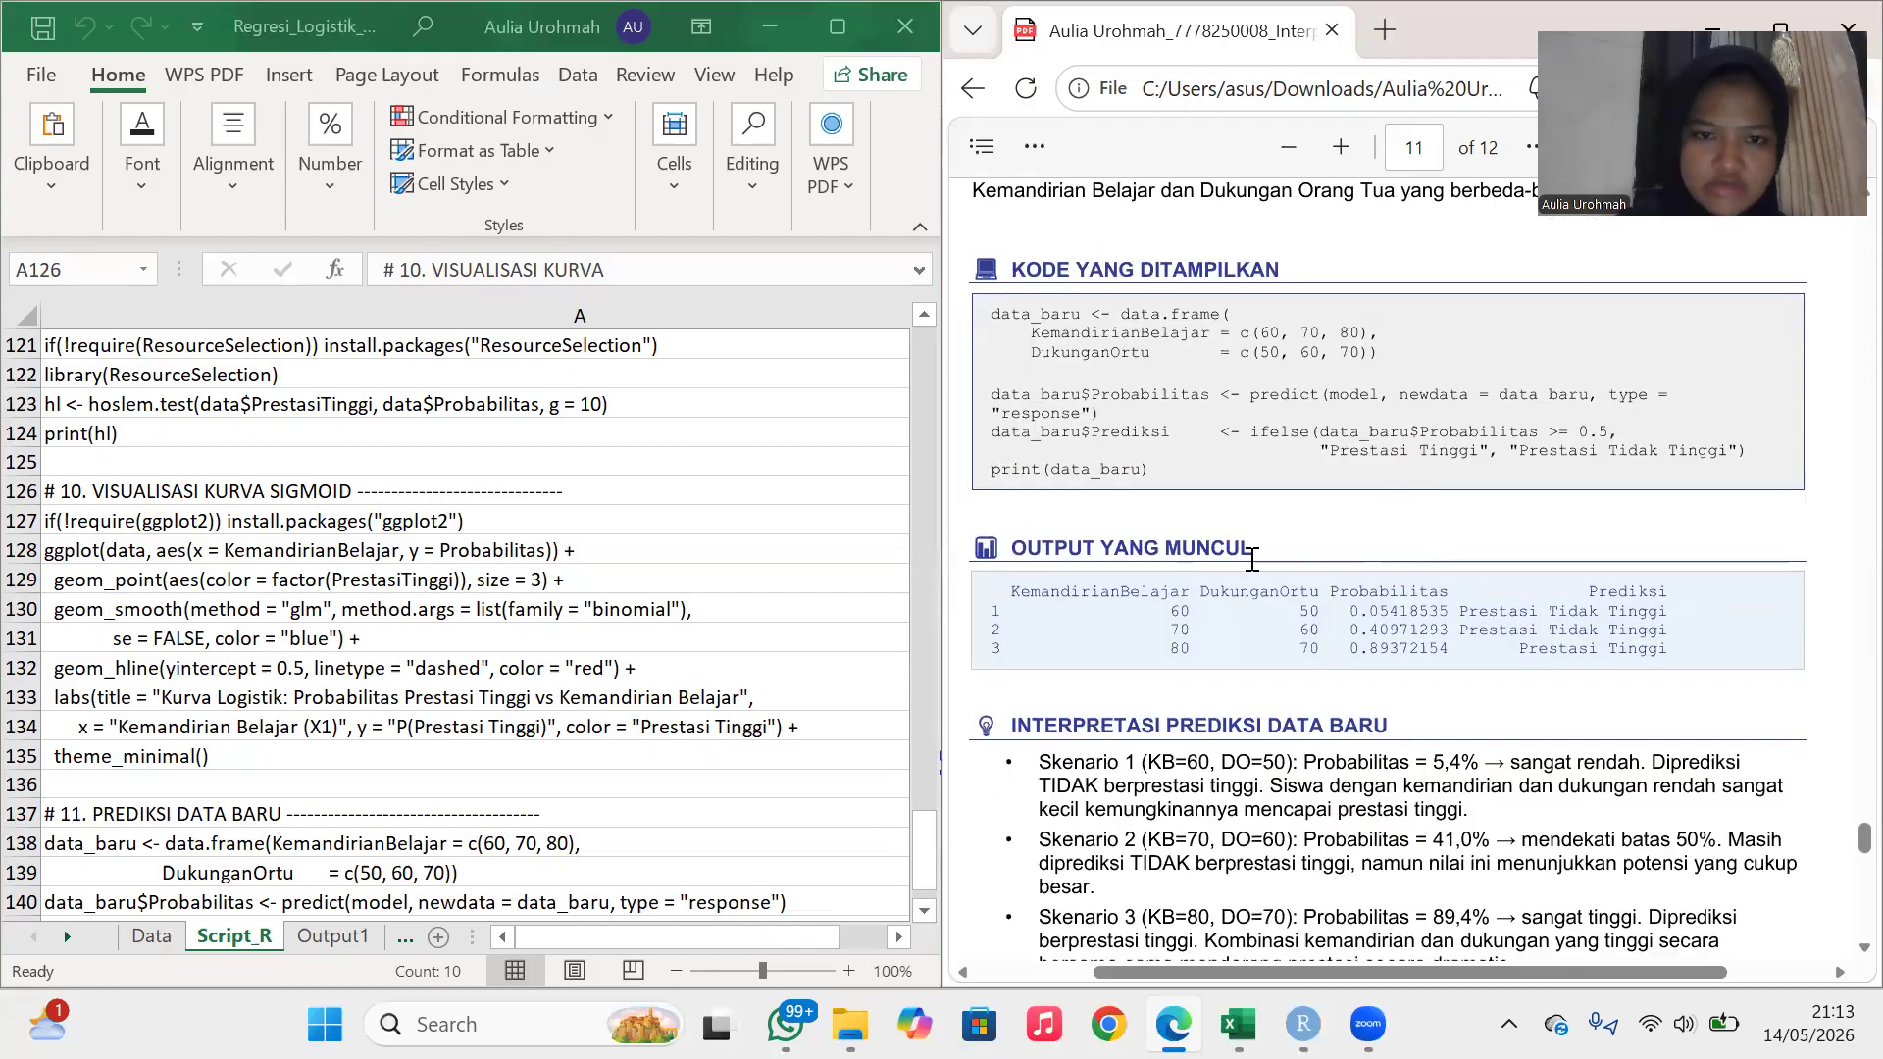
Copy the "# 11. PREDIKSI DATA BARU" block in A137:A142 of the Excel Script_R sheet and run it in the RStudio console.
key("alt+Tab")
scroll(508, 694, "down", 1)
scroll(507, 694, "down", 2)
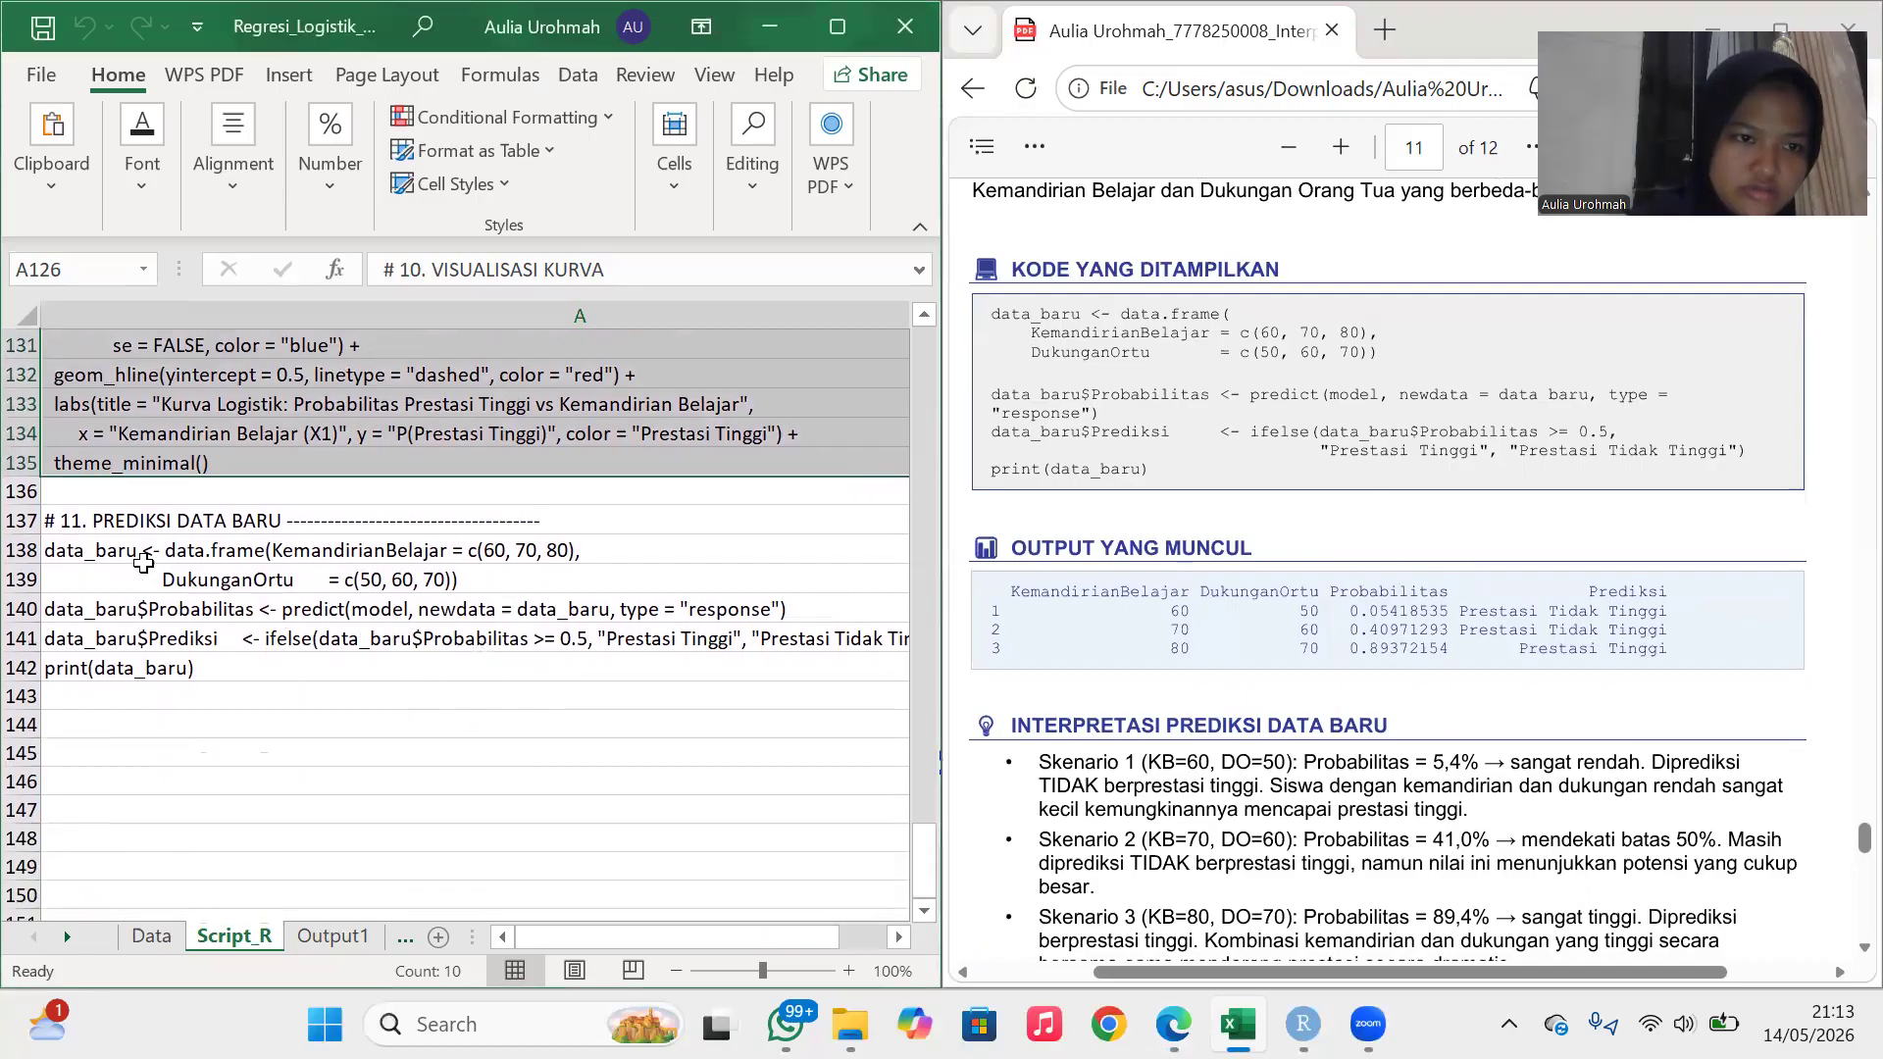
left_click_drag(191, 525, 250, 670)
key("ctrl+c")
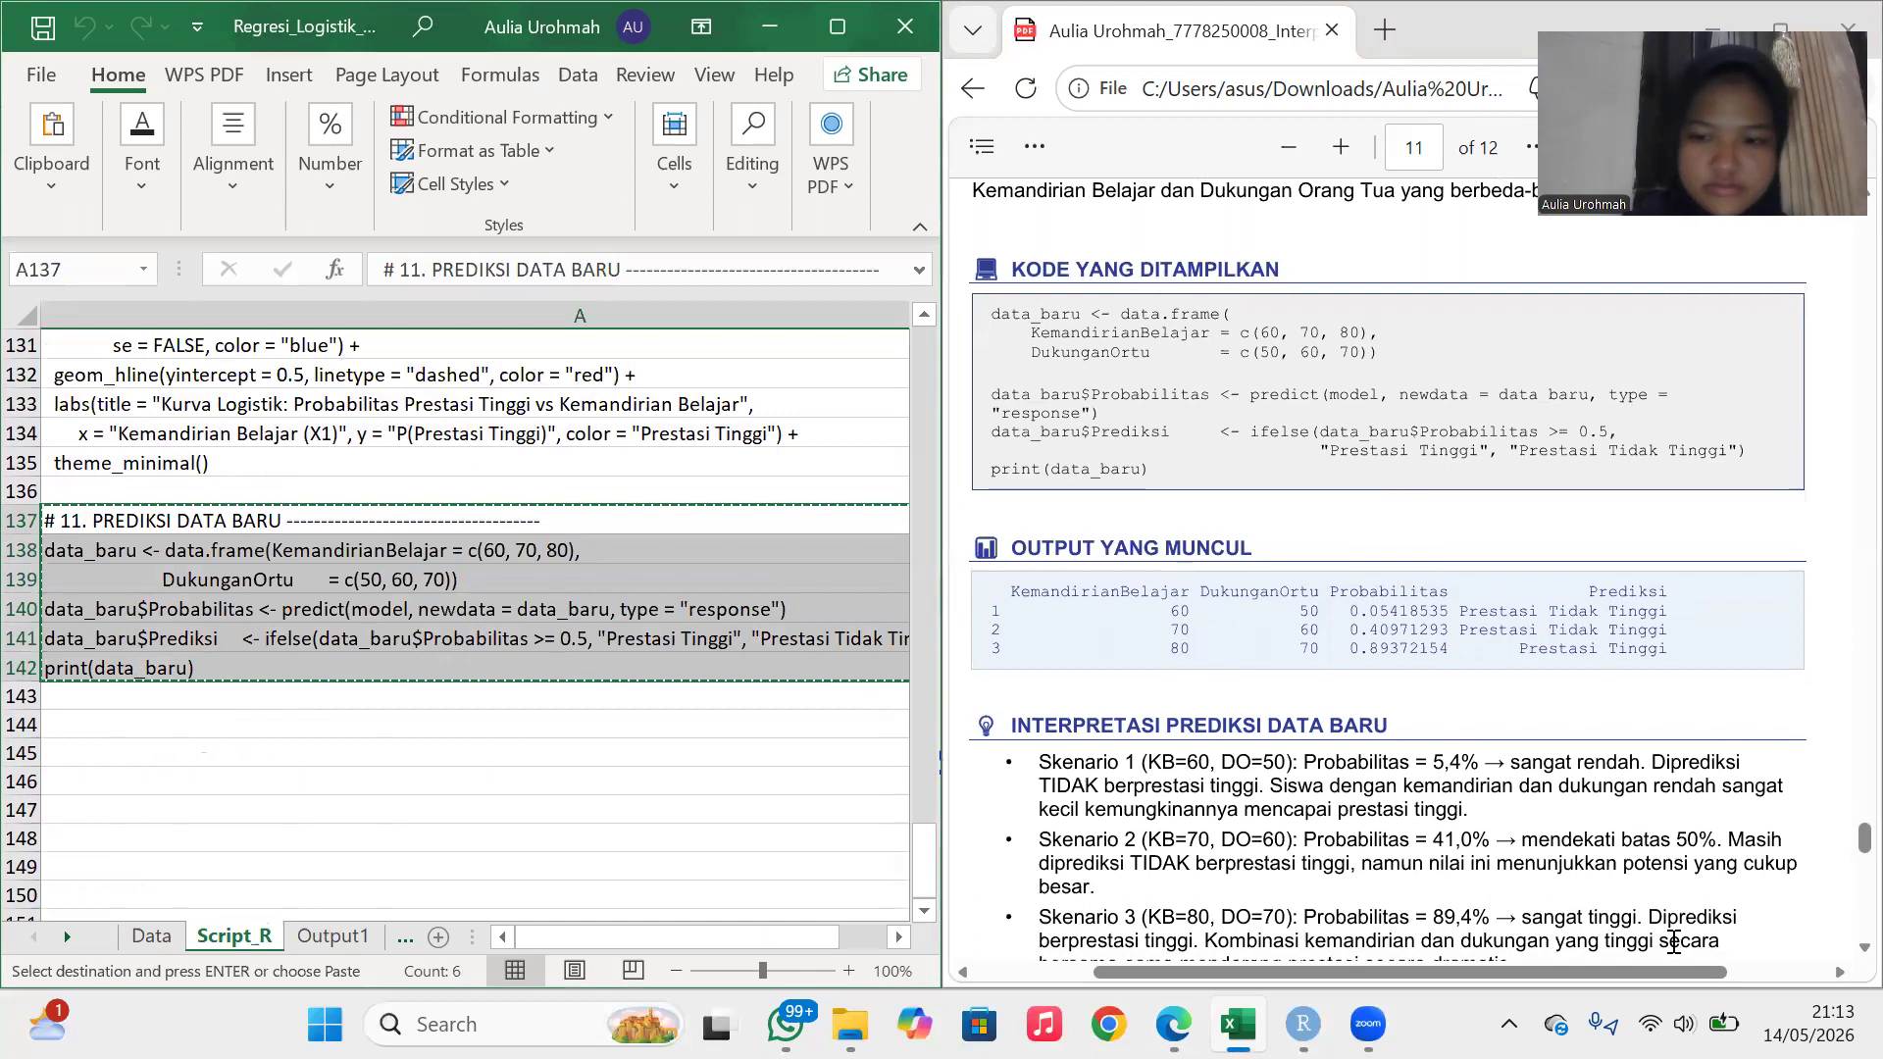
left_click(1303, 1023)
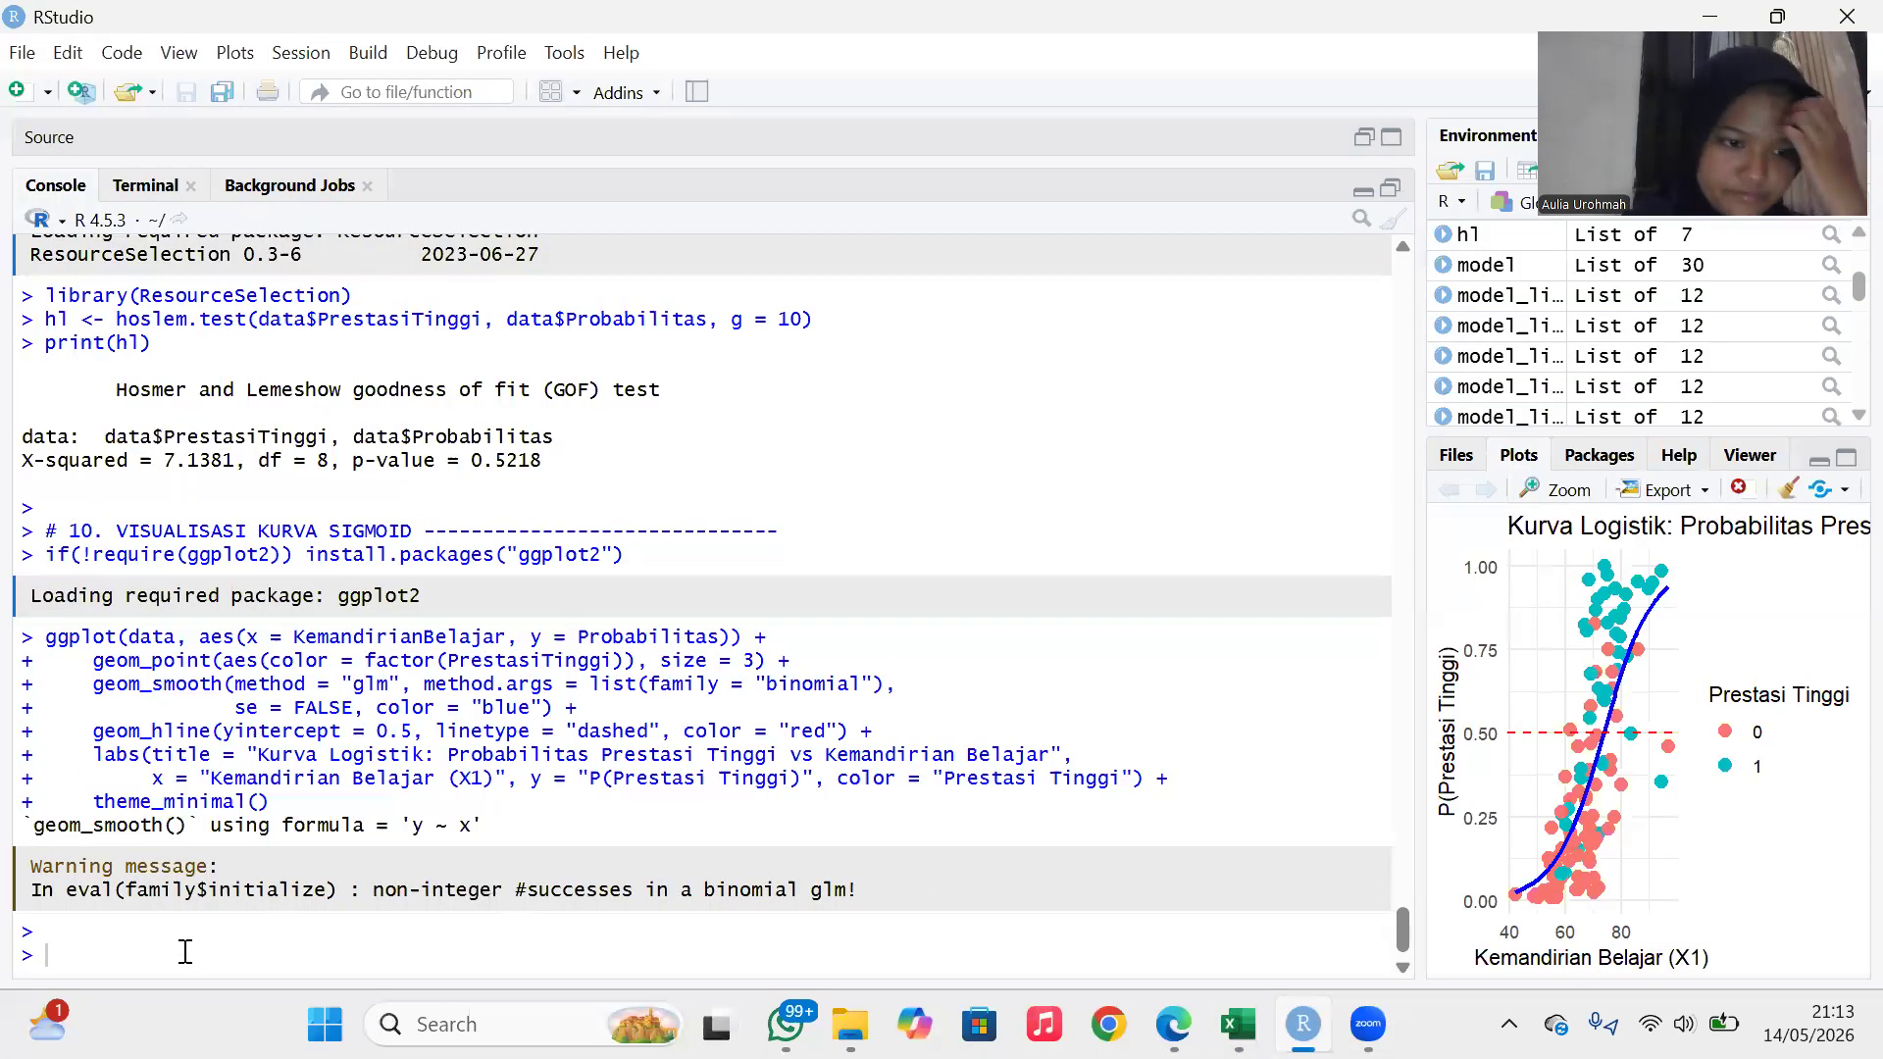
key("ctrl+v")
key("Return")
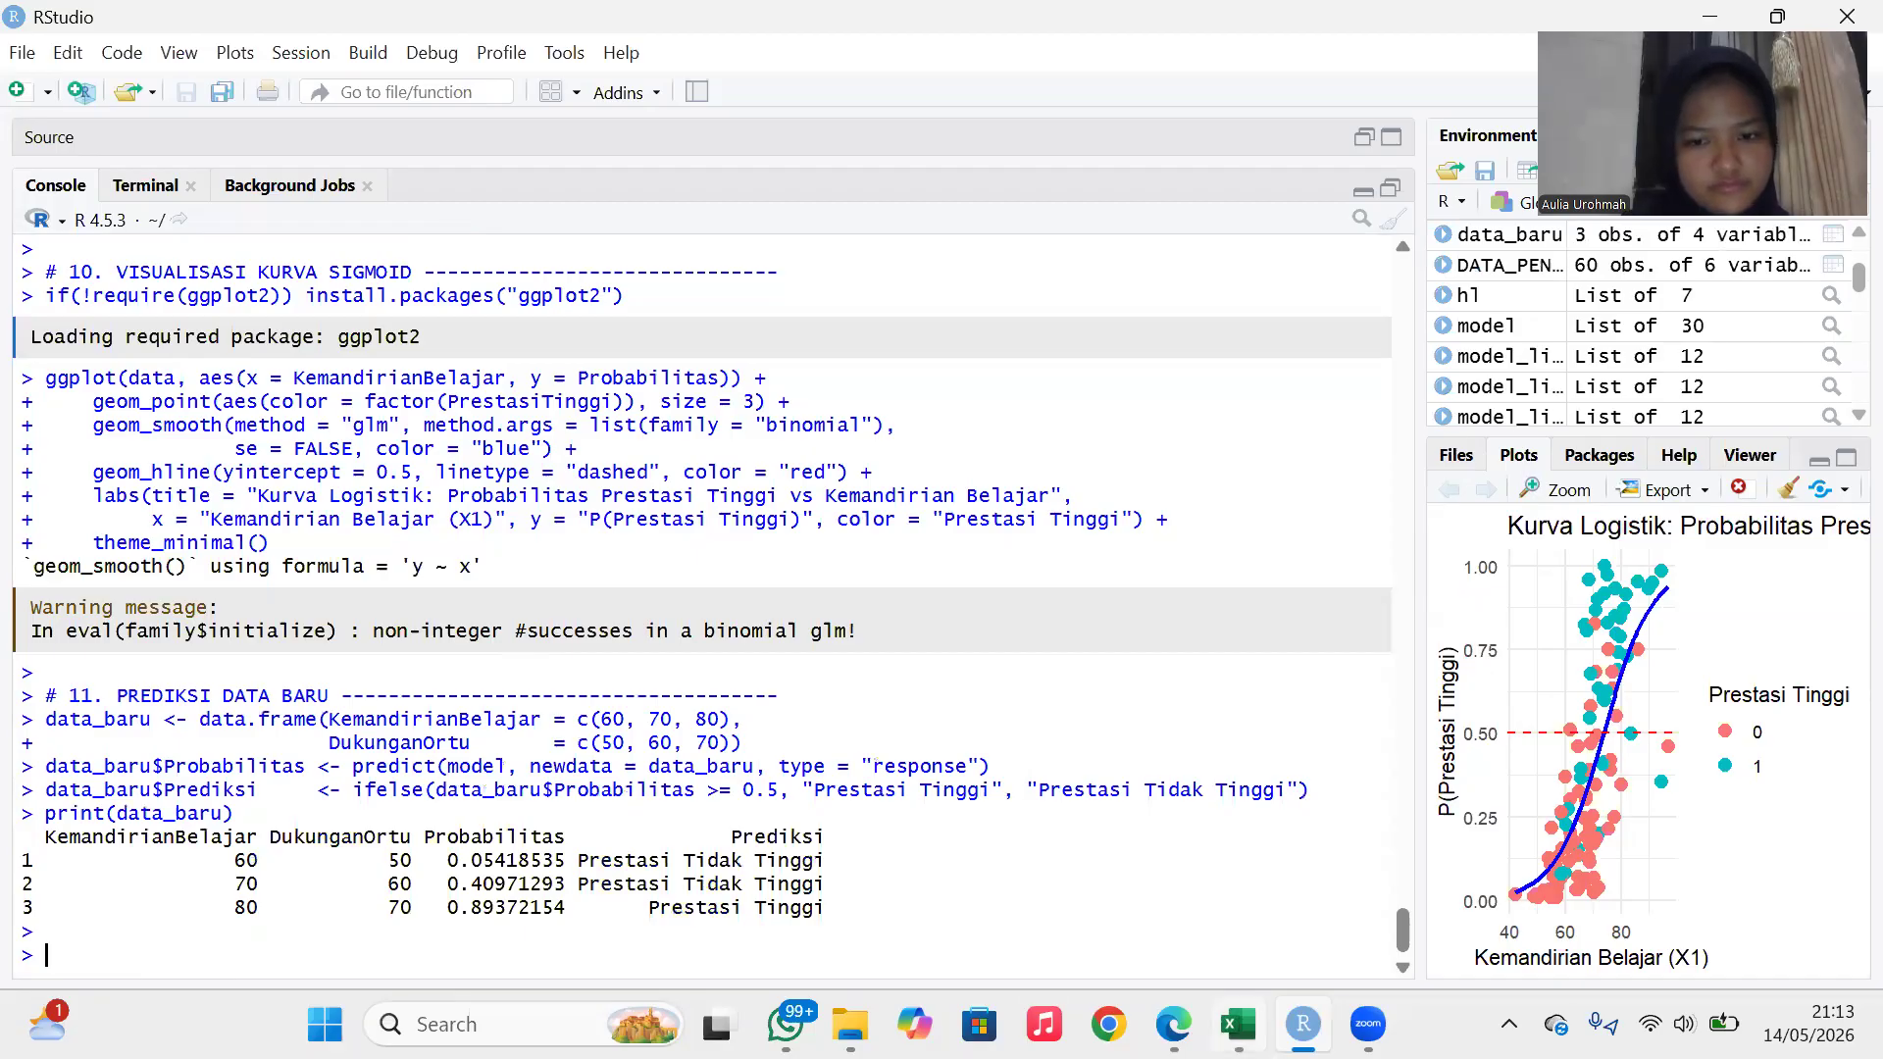
Compare the new-data prediction output with the Edge PDF's page 11 and read the INTERPRETASI PREDIKSI DATA BARU scenarios.
left_click(1173, 1024)
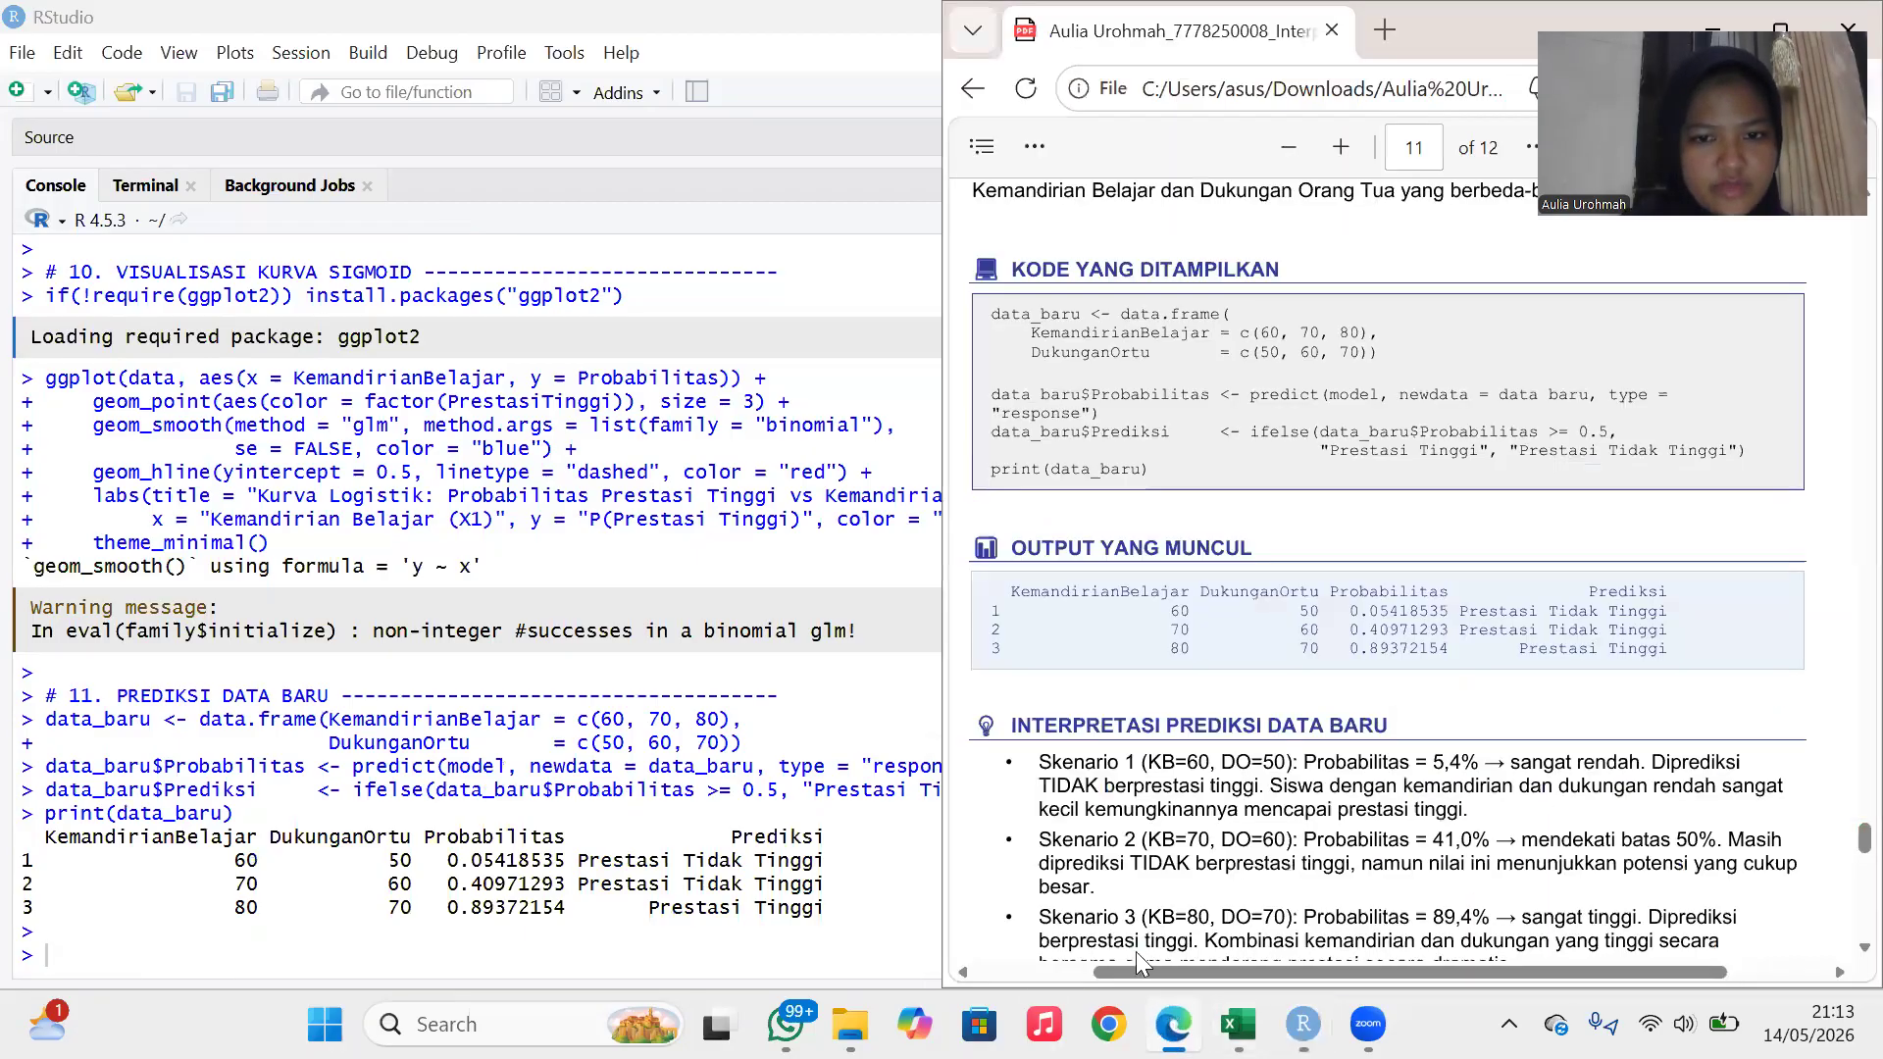
scroll(1204, 721, "down", 3)
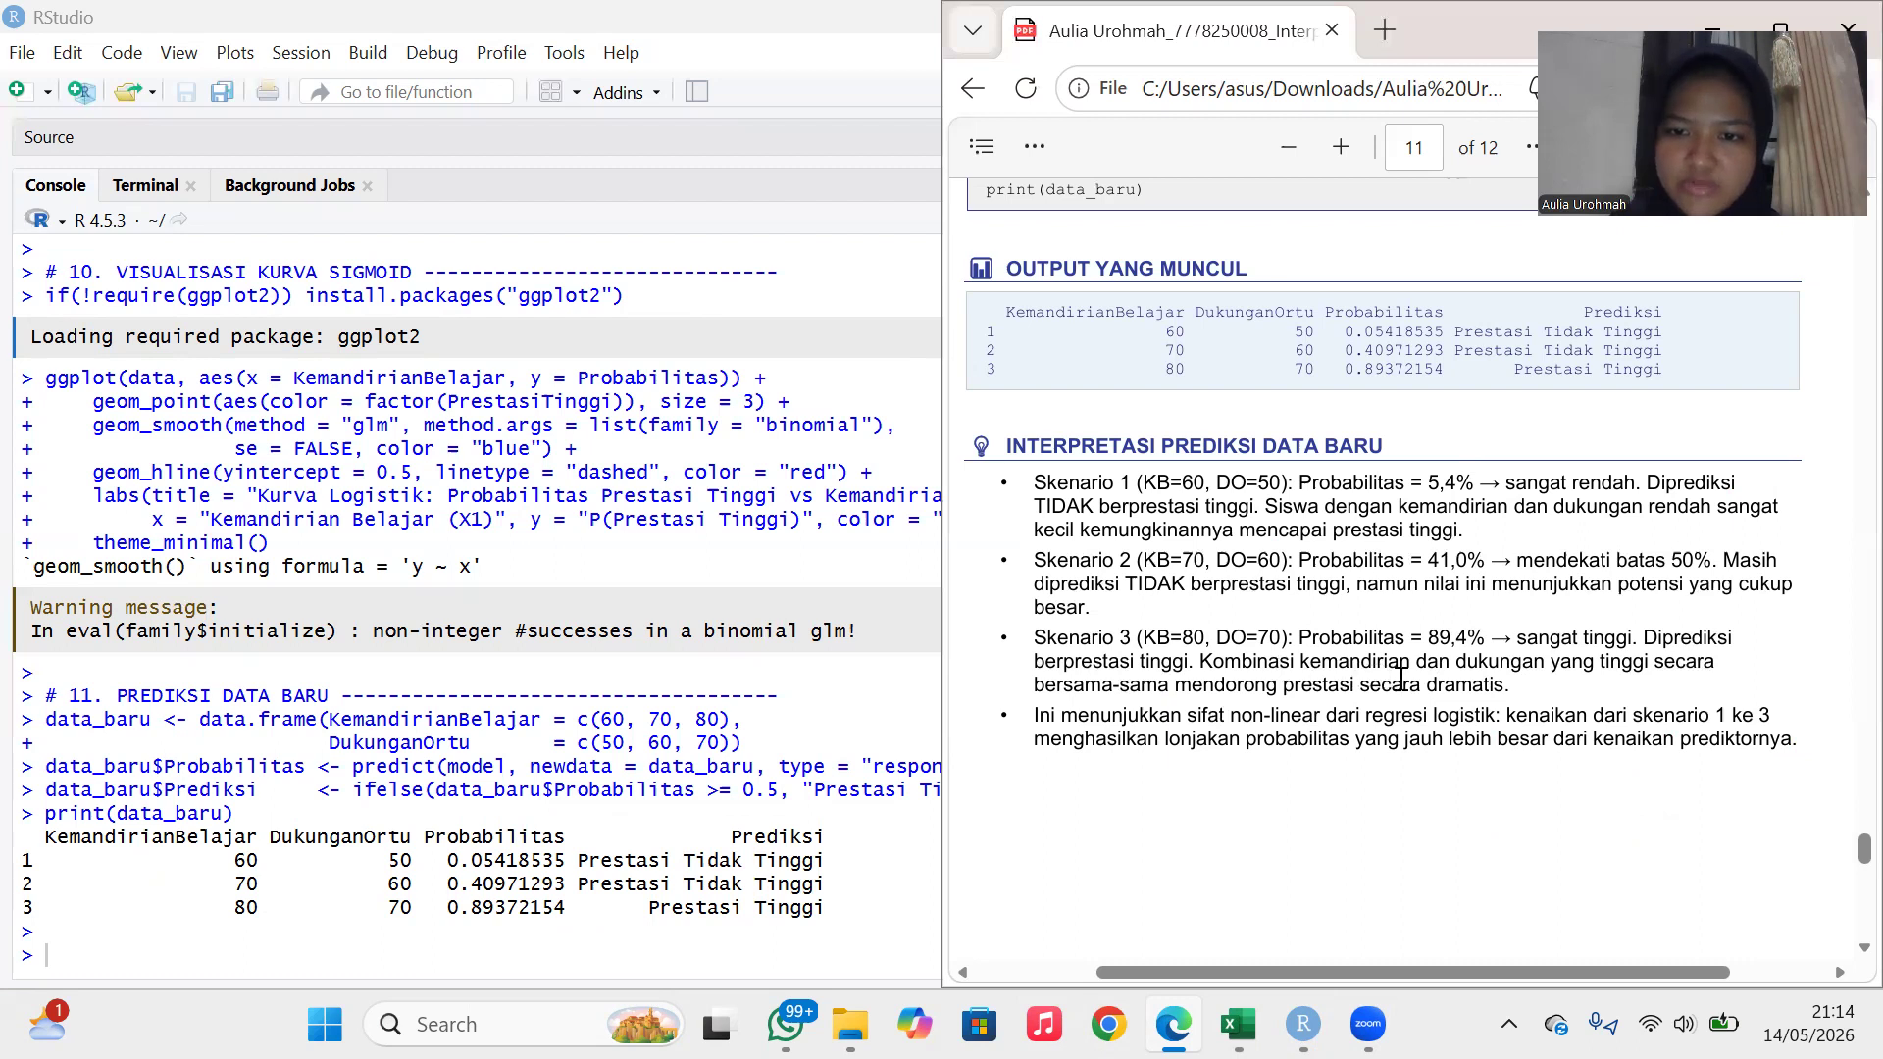
scroll(1477, 683, "down", 1)
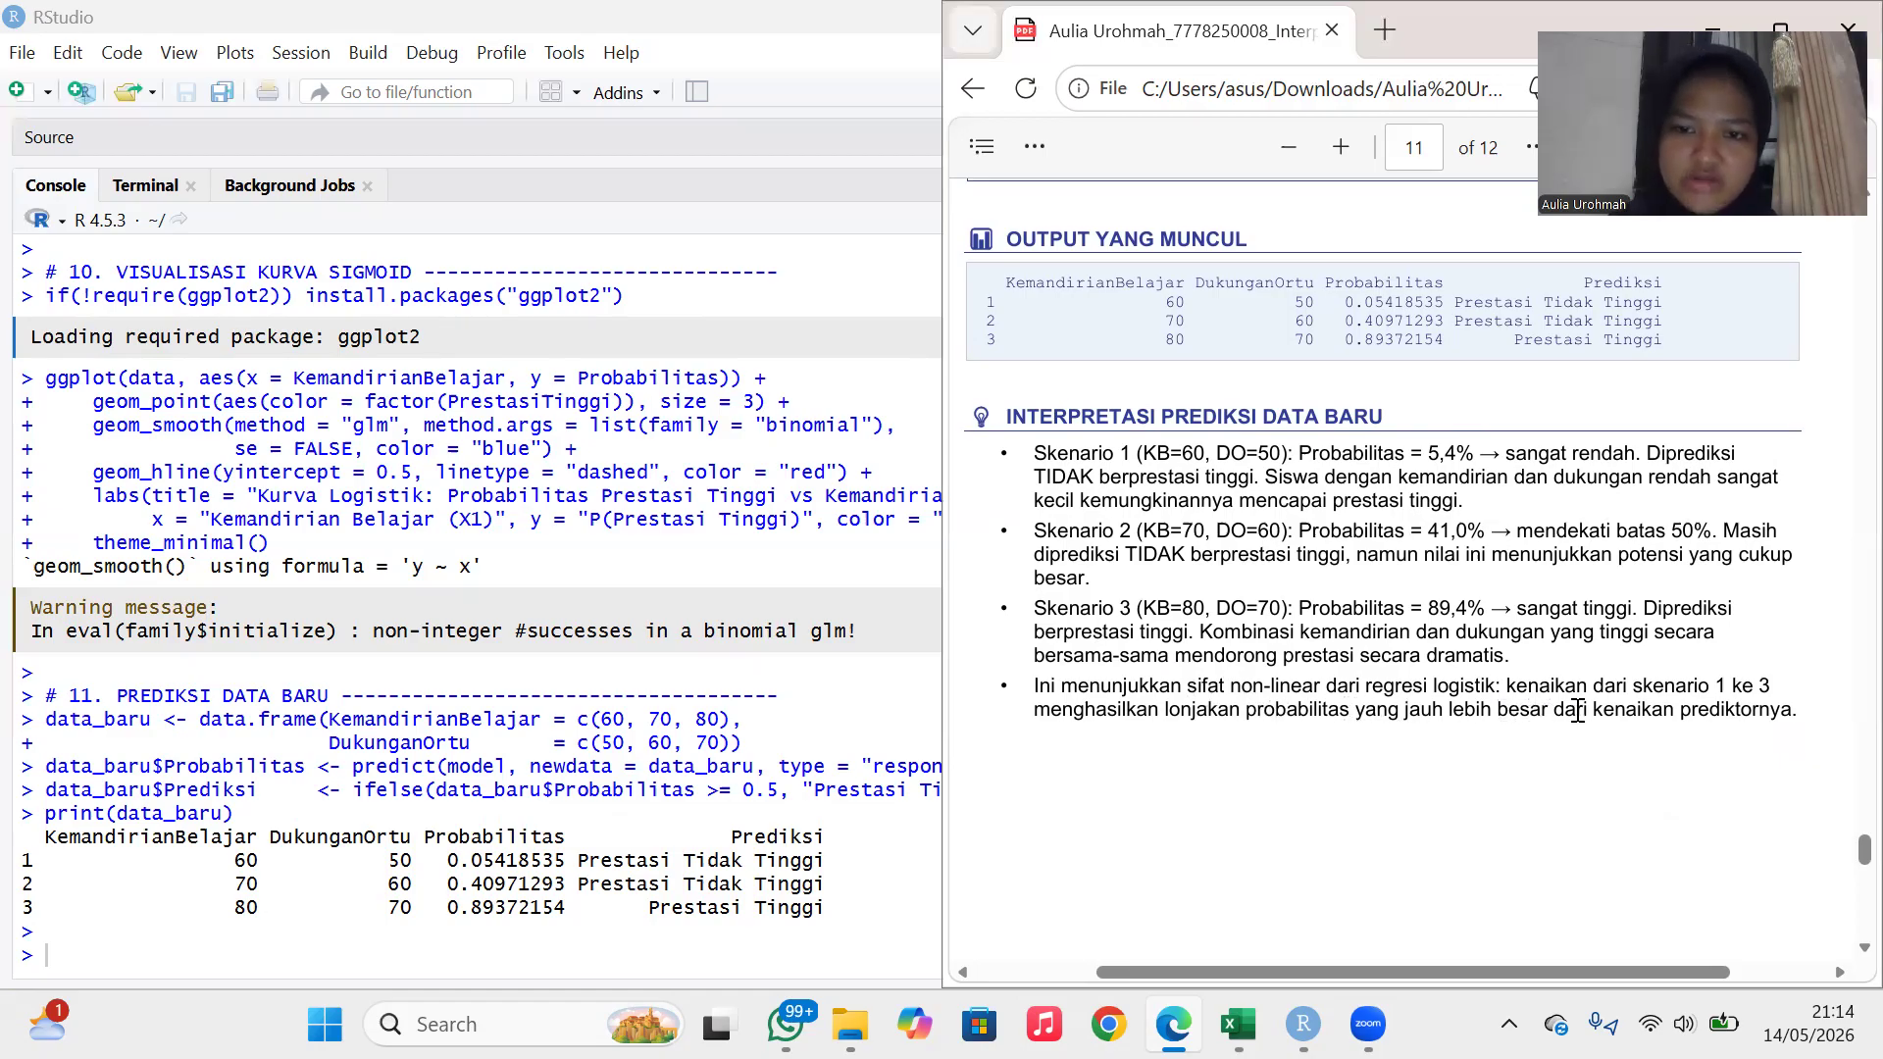
Read PENUTUP — Ringkasan Temuan on page 12, covering the findings table, the overall conclusion and the closing line.
scroll(1576, 711, "down", 5)
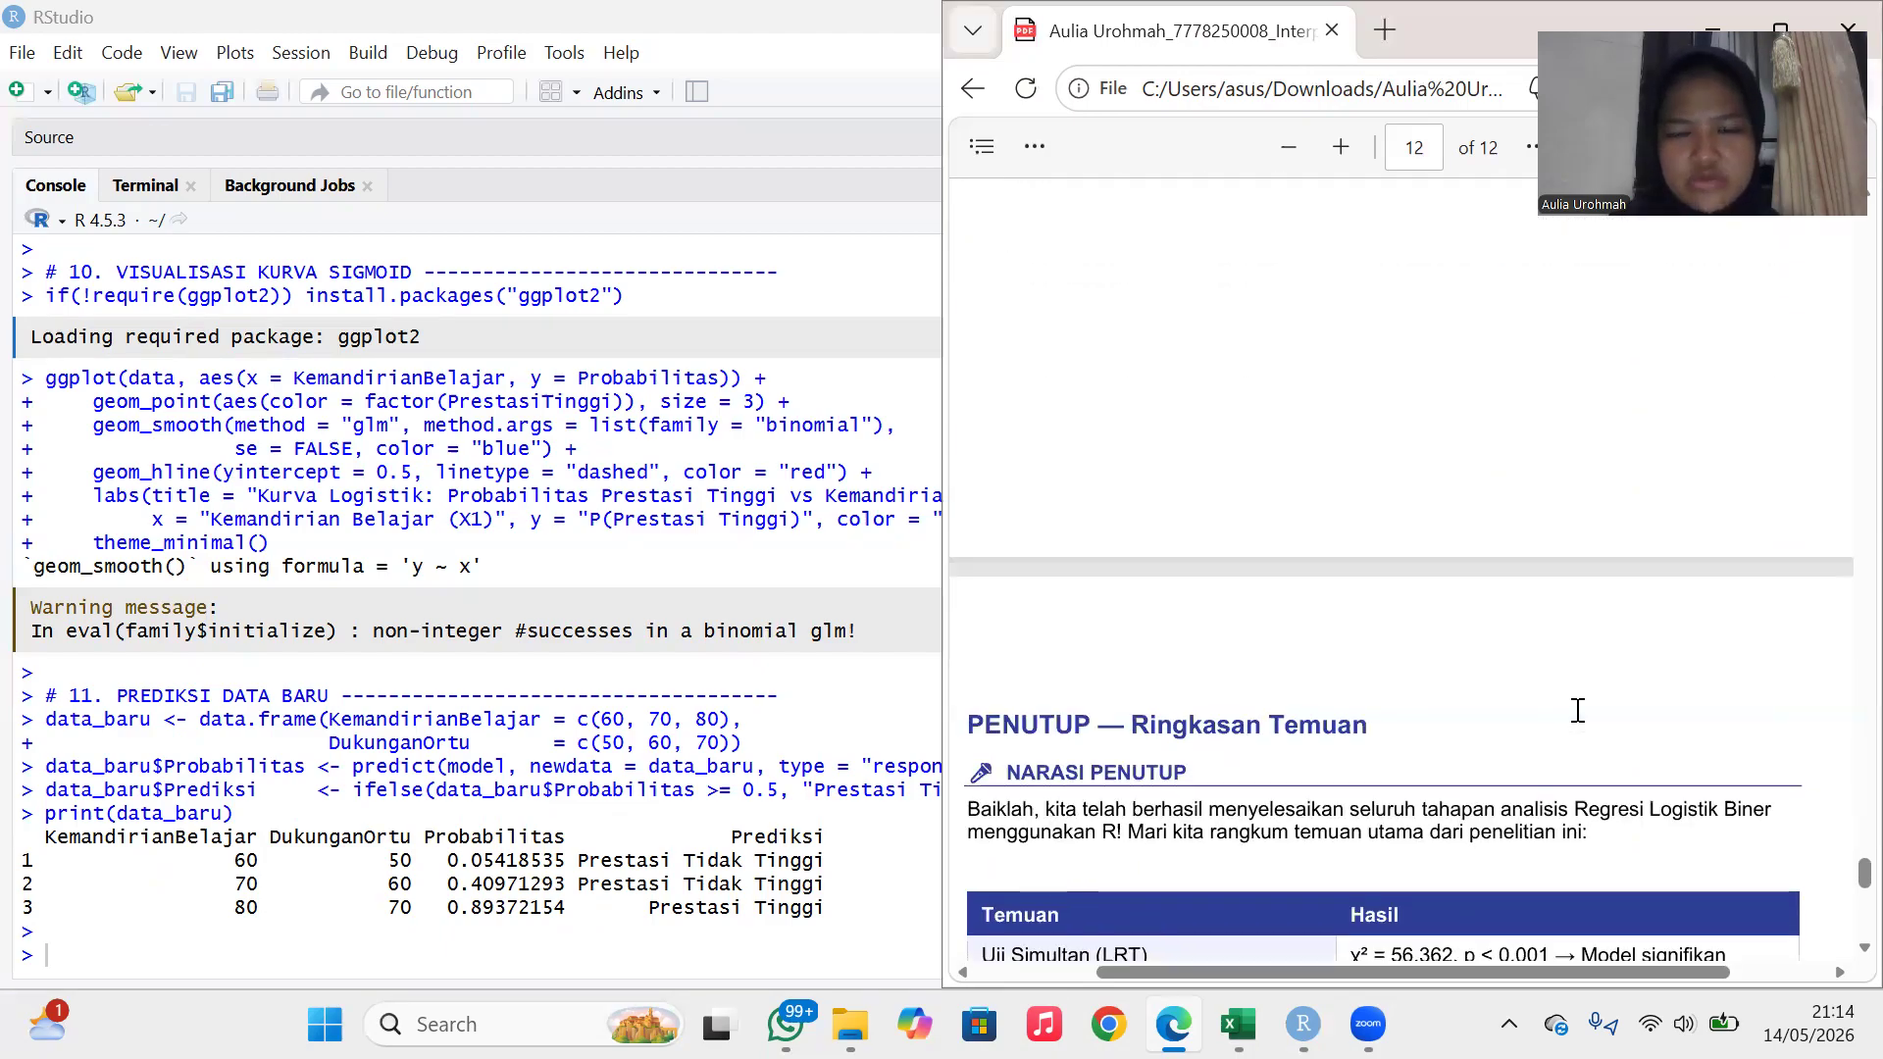
scroll(1576, 710, "down", 4)
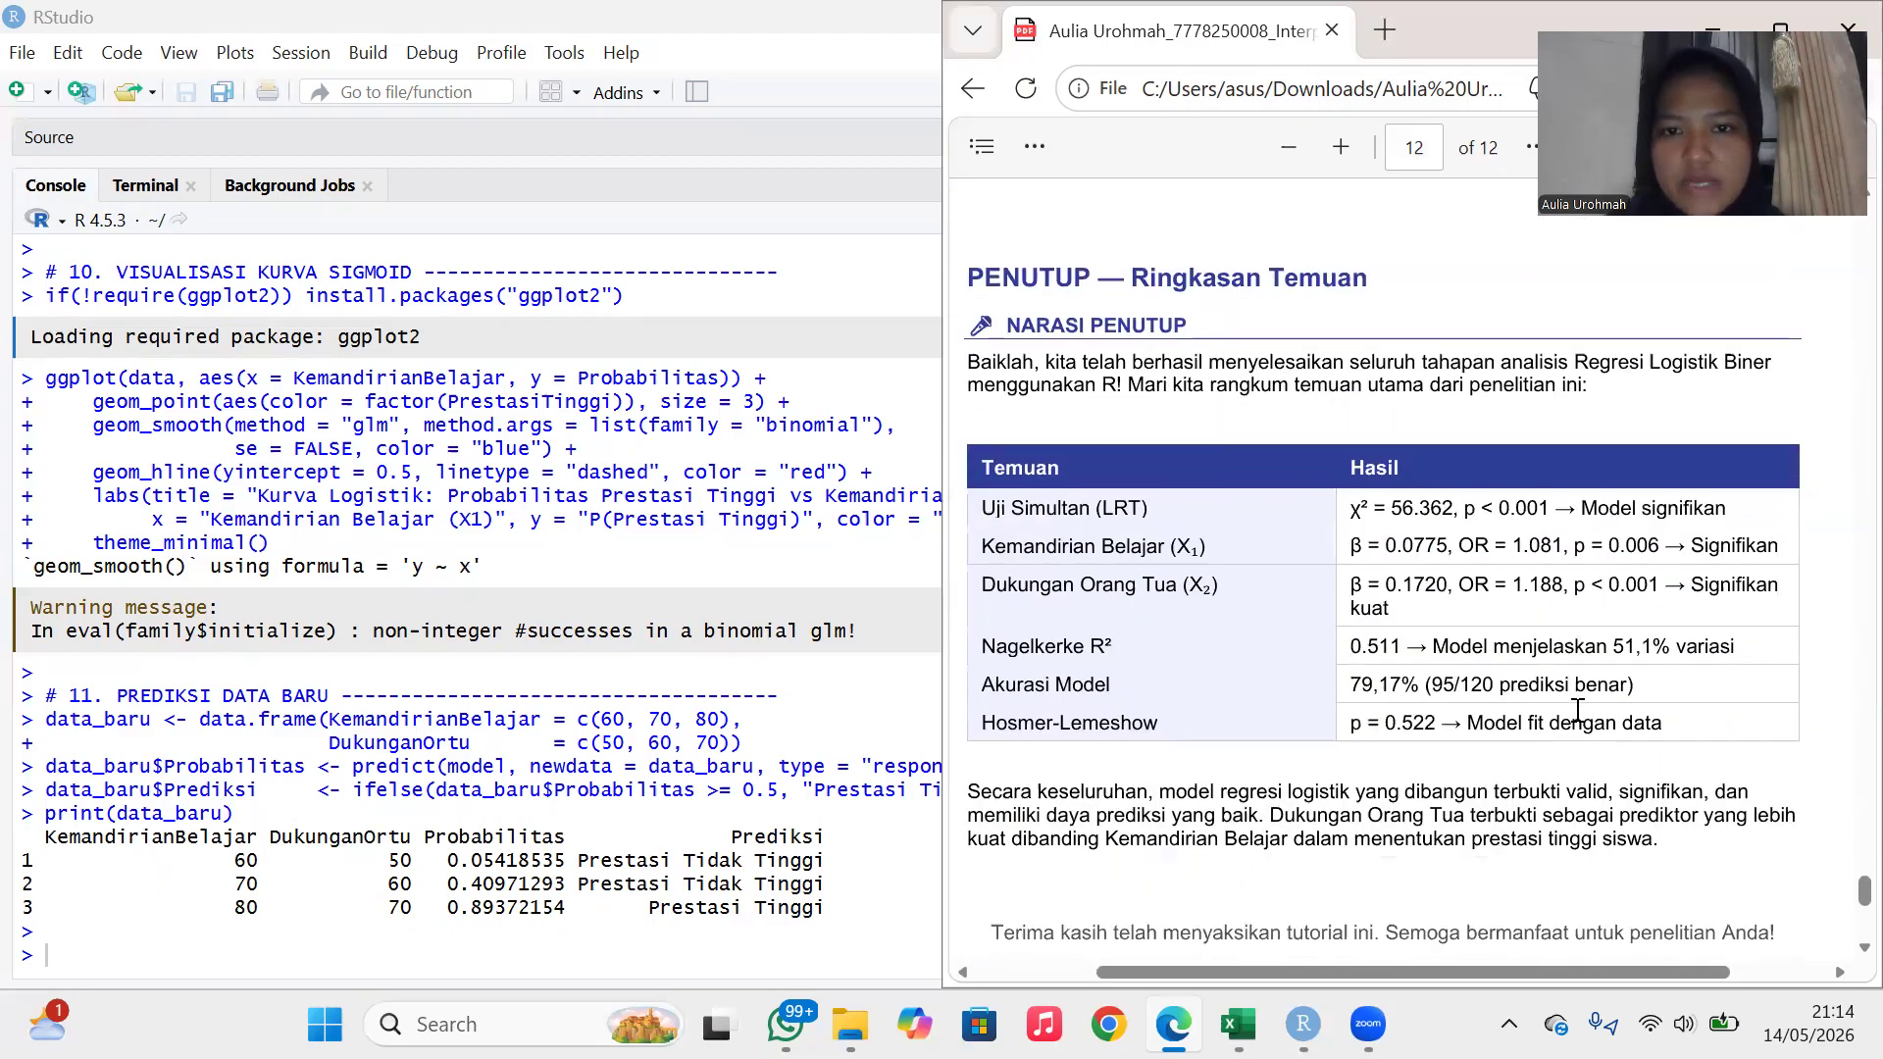
scroll(1576, 711, "down", 1)
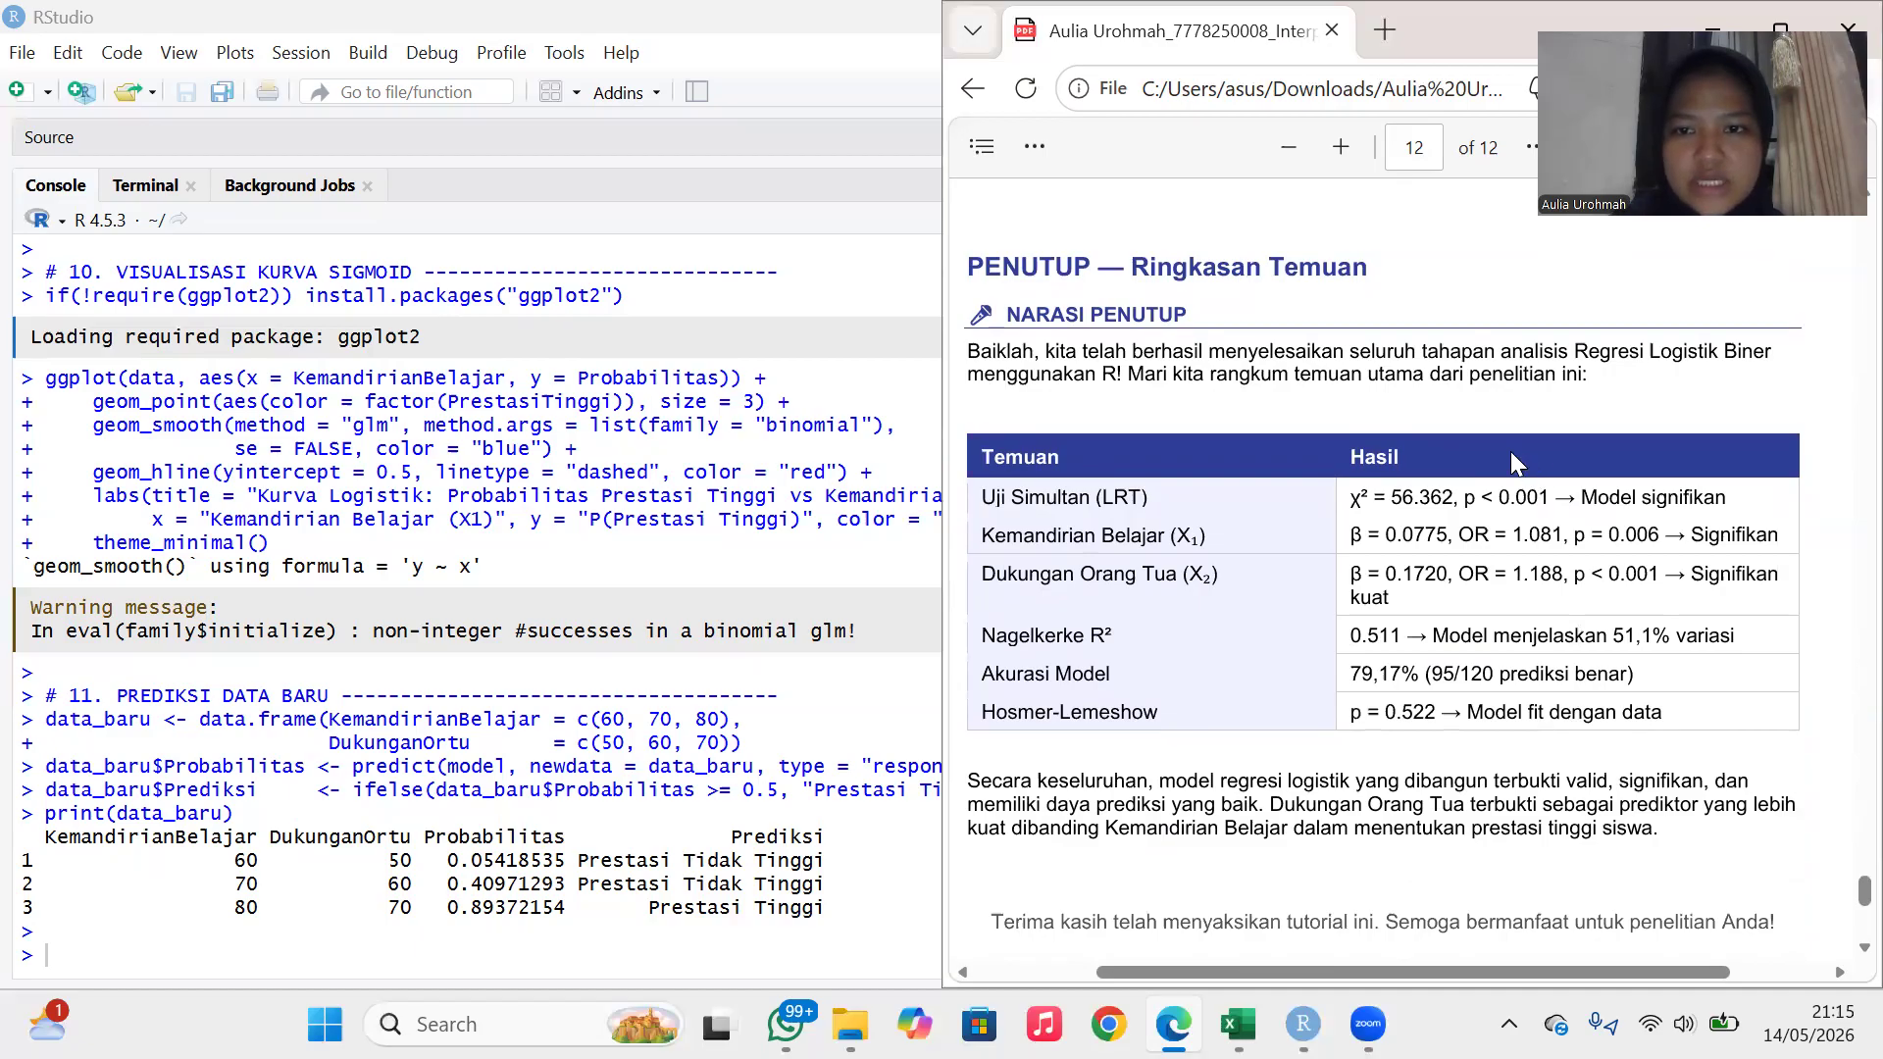
scroll(1510, 451, "down", 1)
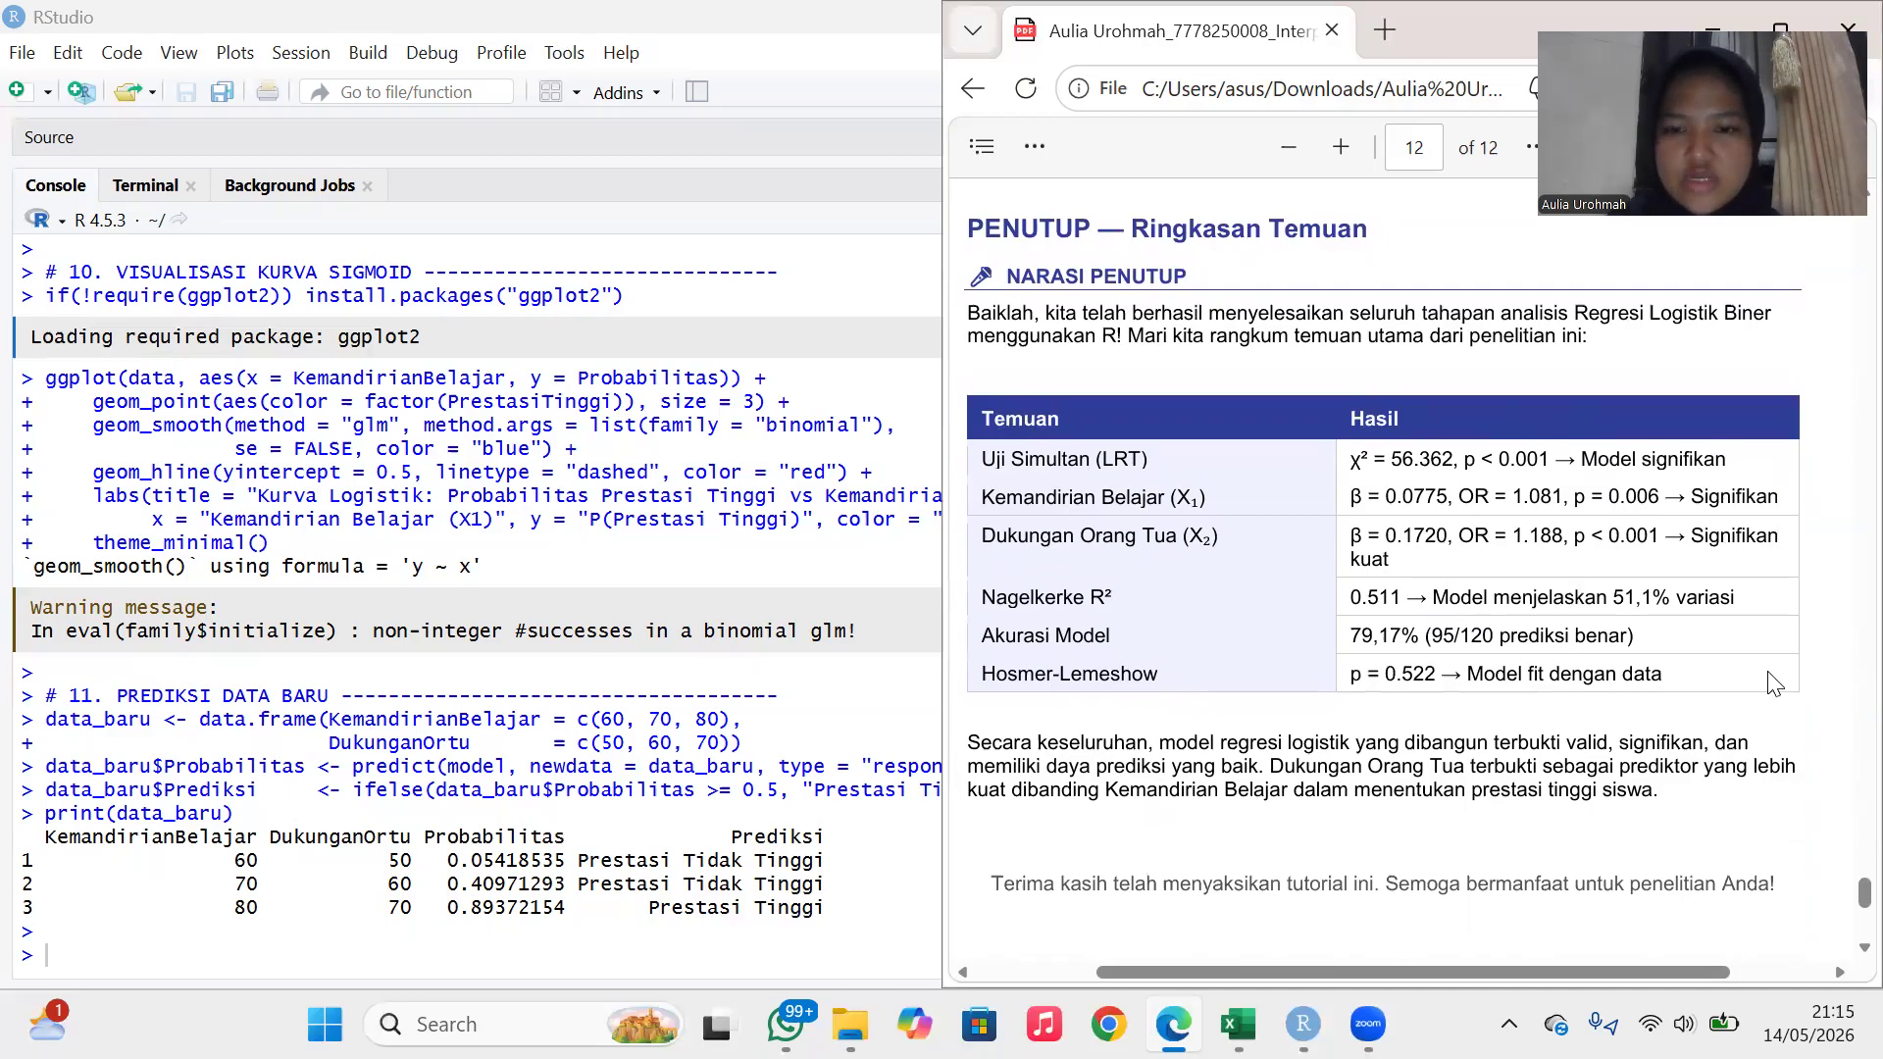
scroll(1773, 683, "down", 1)
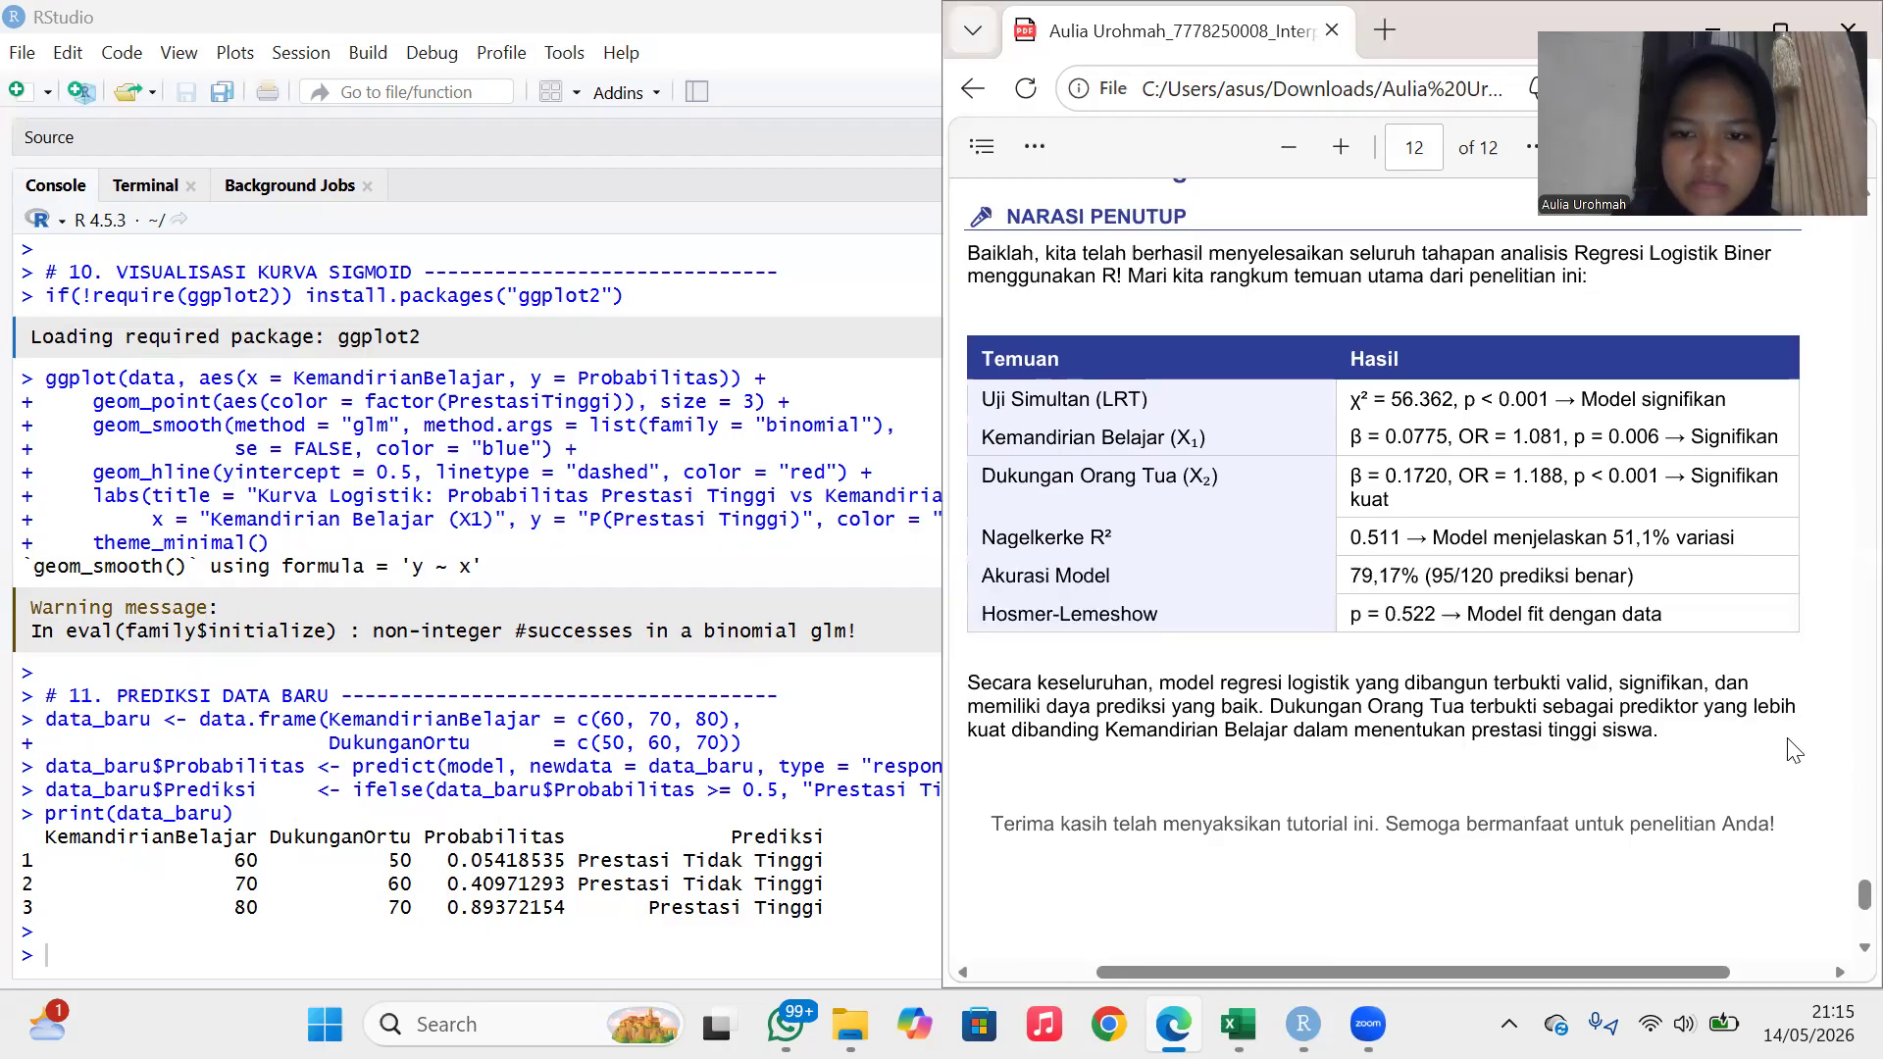
scroll(1740, 765, "down", 3)
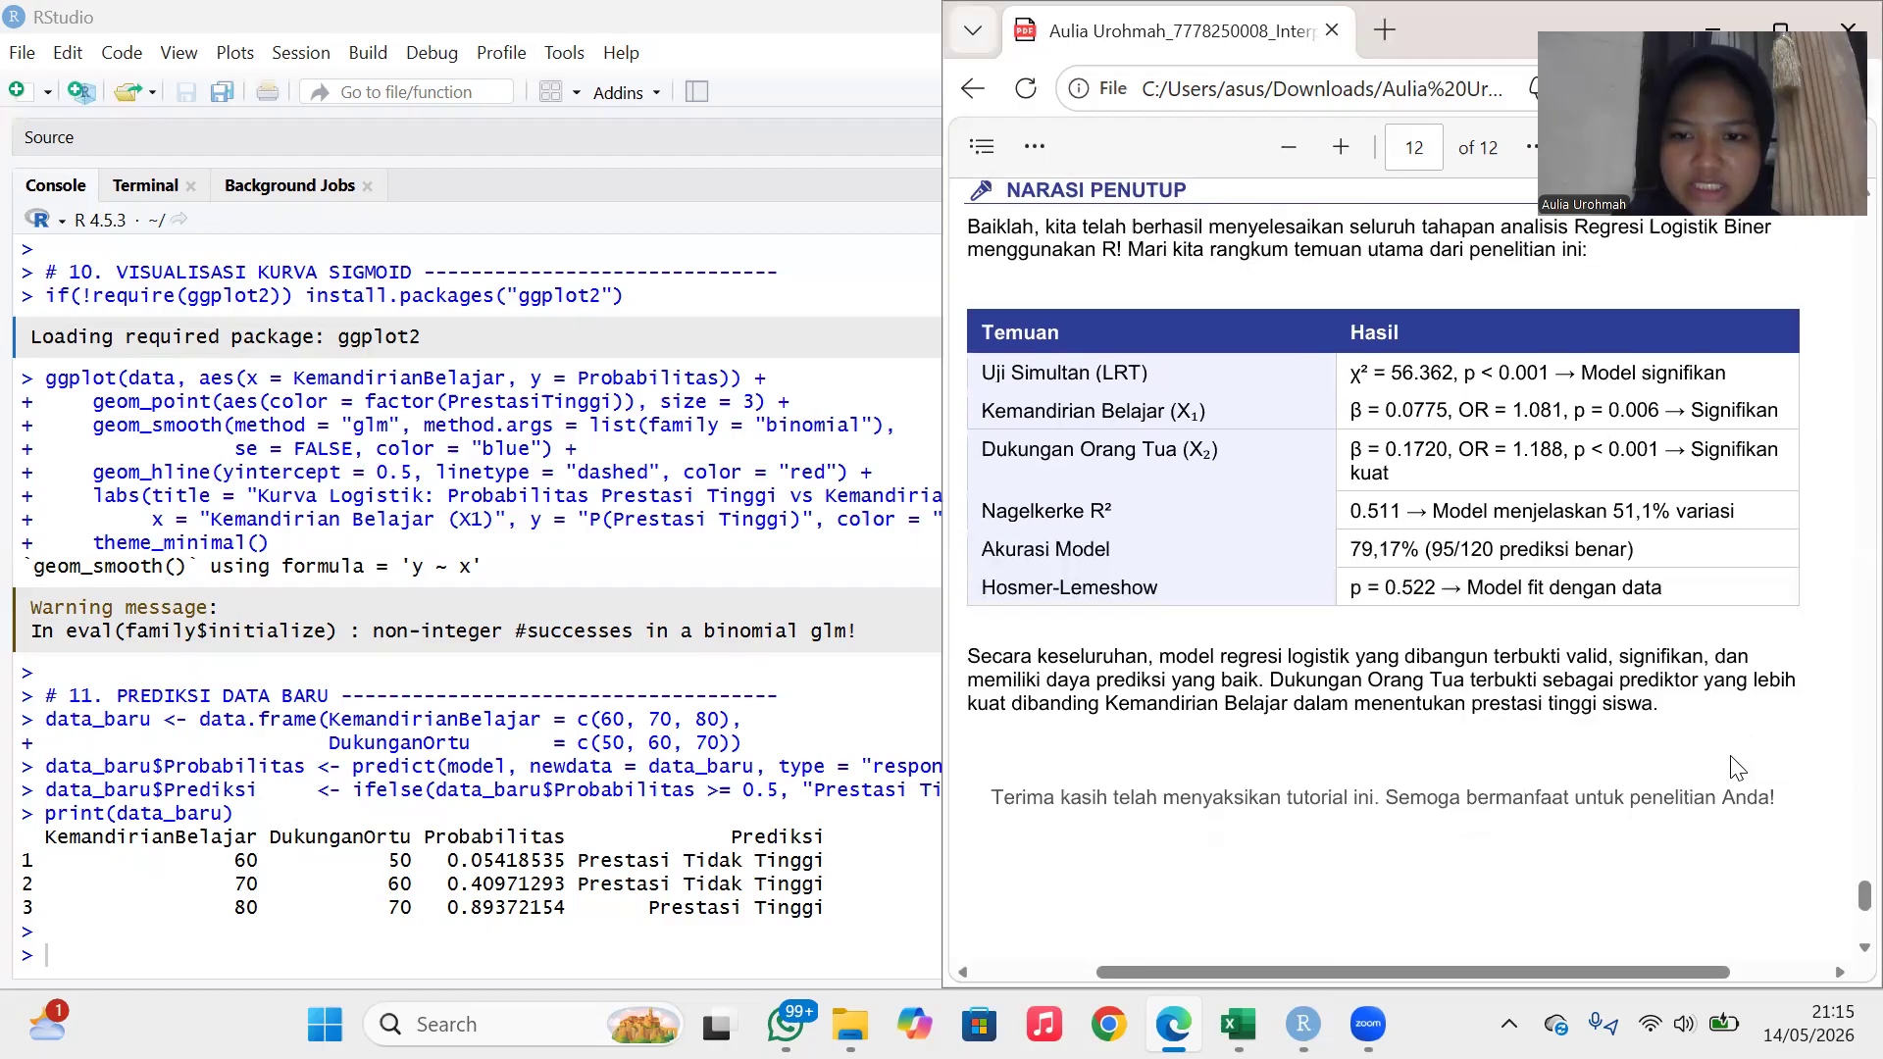
scroll(1736, 768, "down", 5)
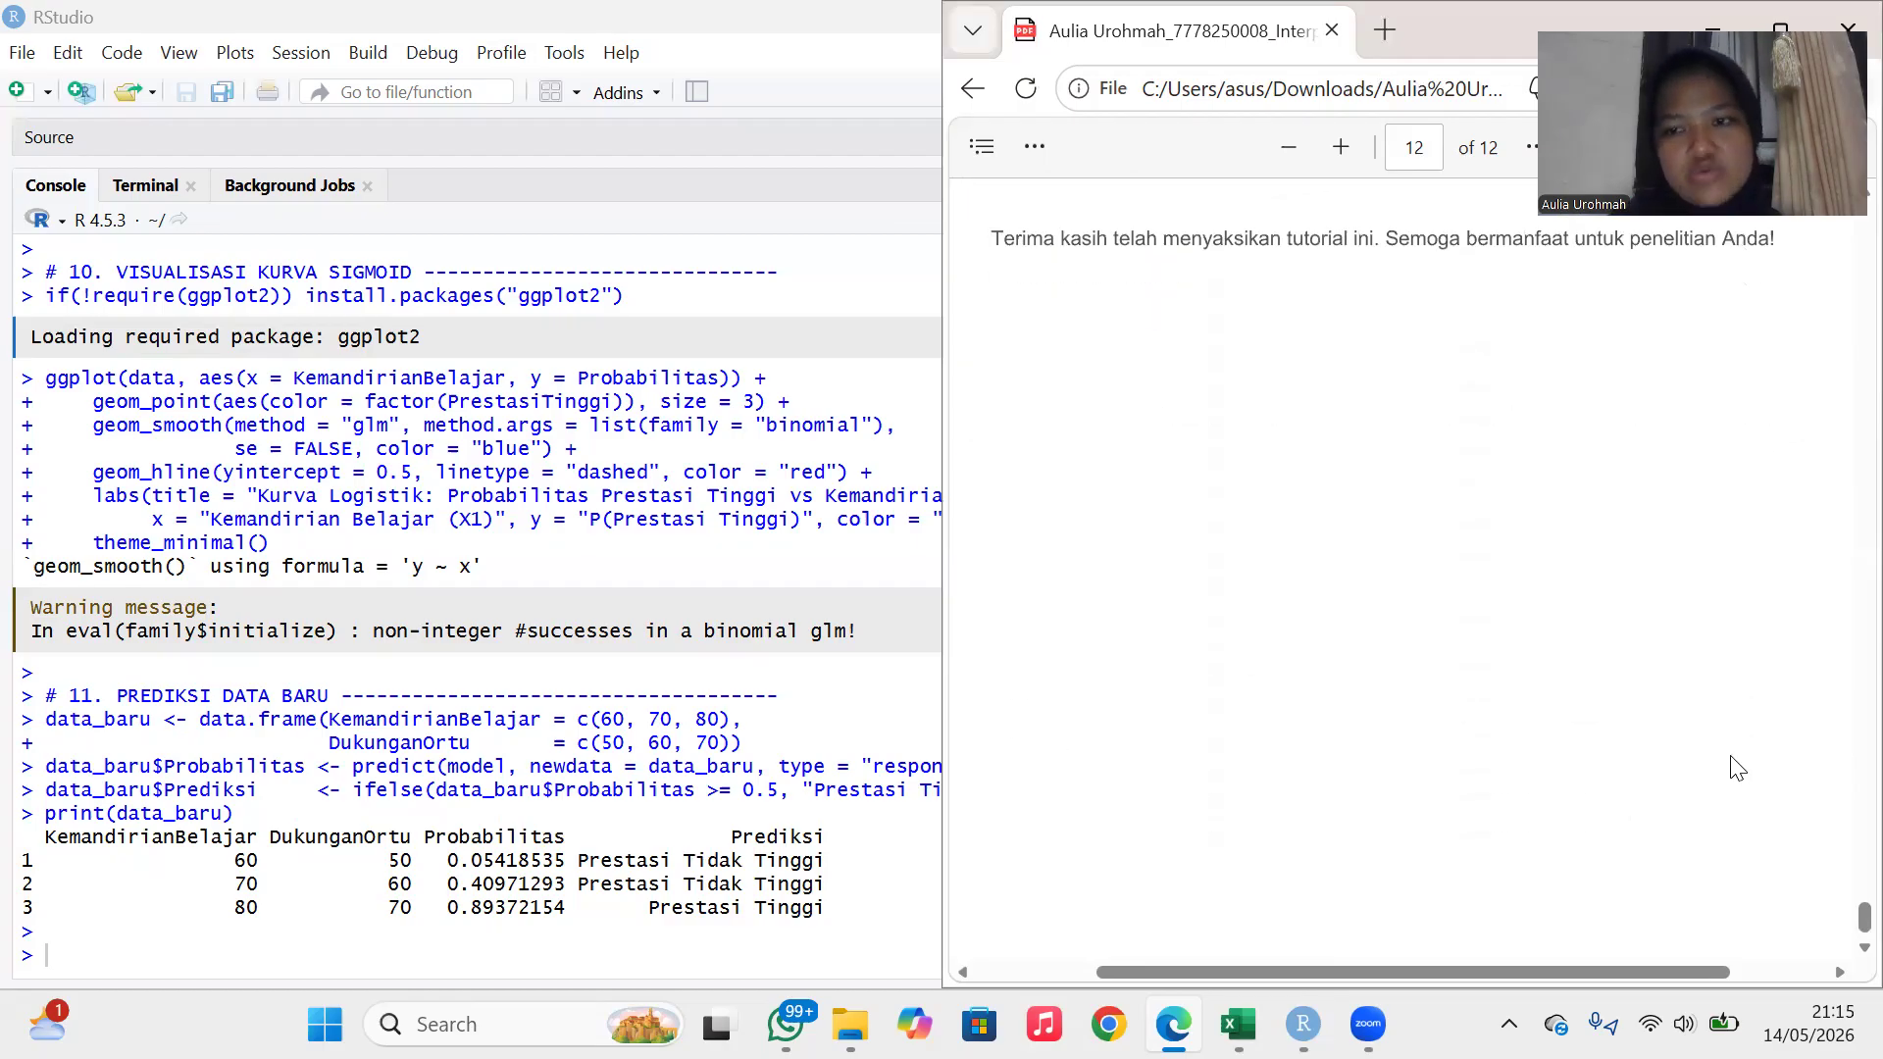
scroll(1736, 767, "up", 8)
scroll(1736, 768, "left", 1)
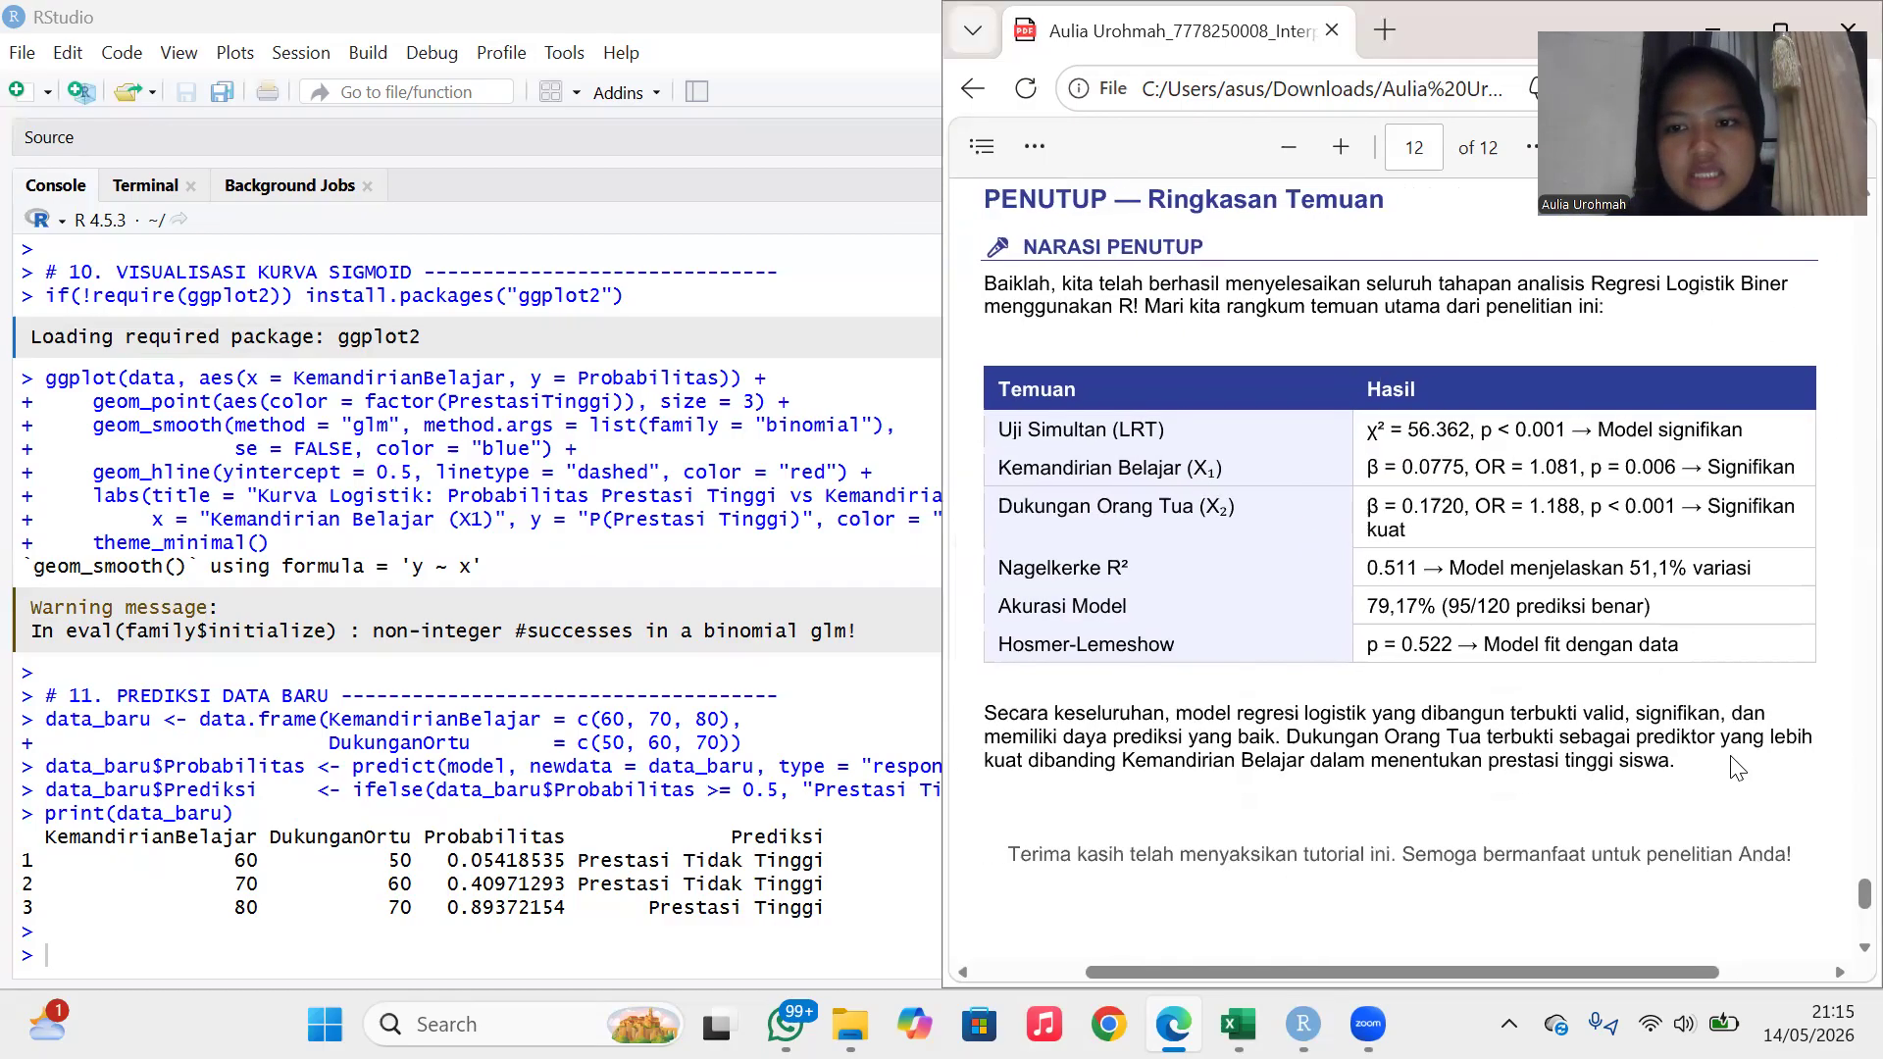